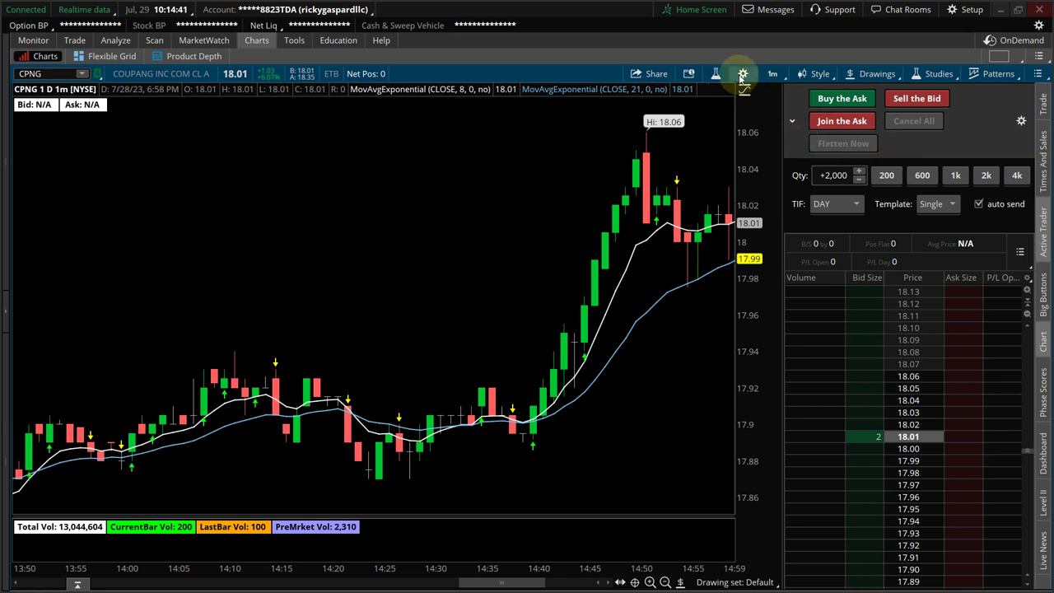
Examine the General, Price axis and Time axis chart settings, including the expansion area for bars to the right
click(741, 76)
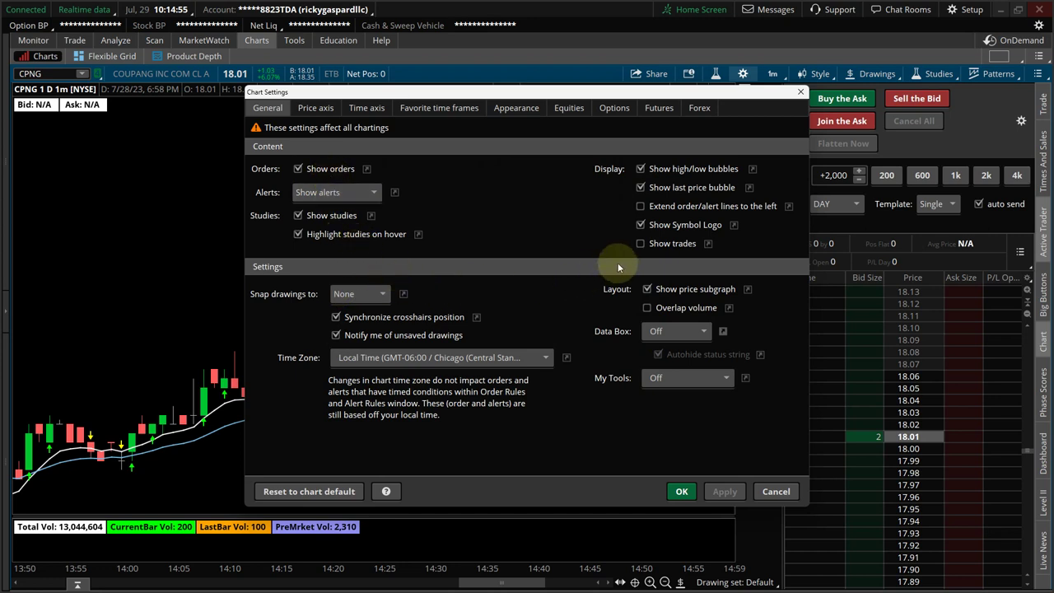
click(328, 110)
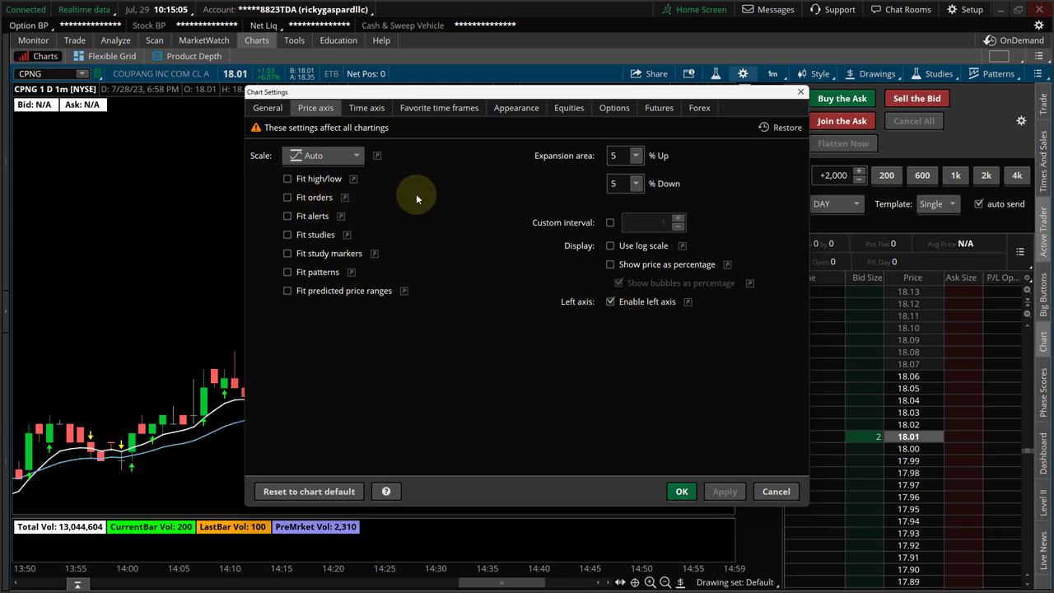
click(365, 112)
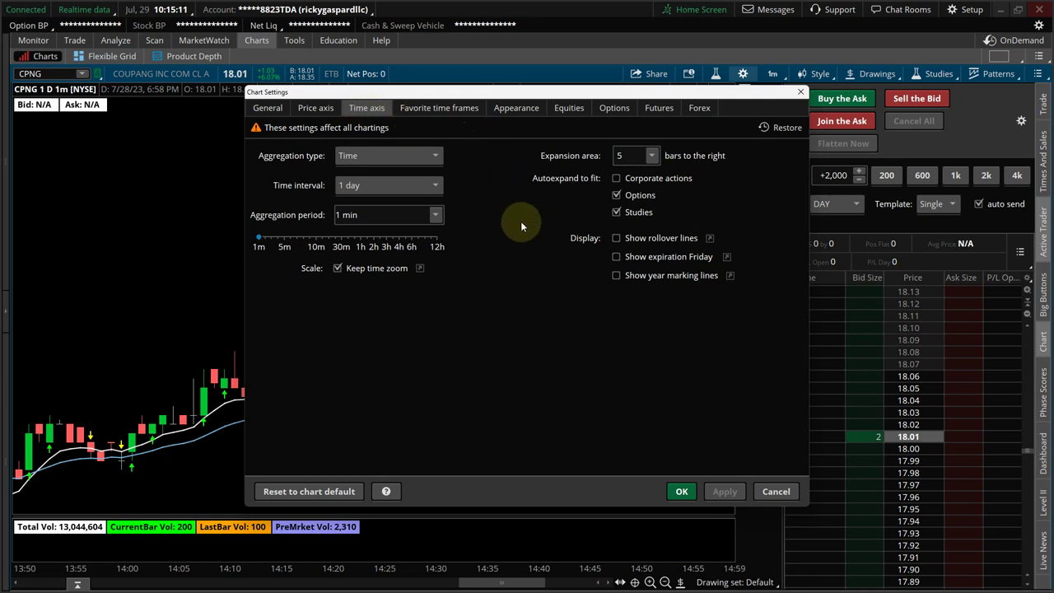
click(621, 156)
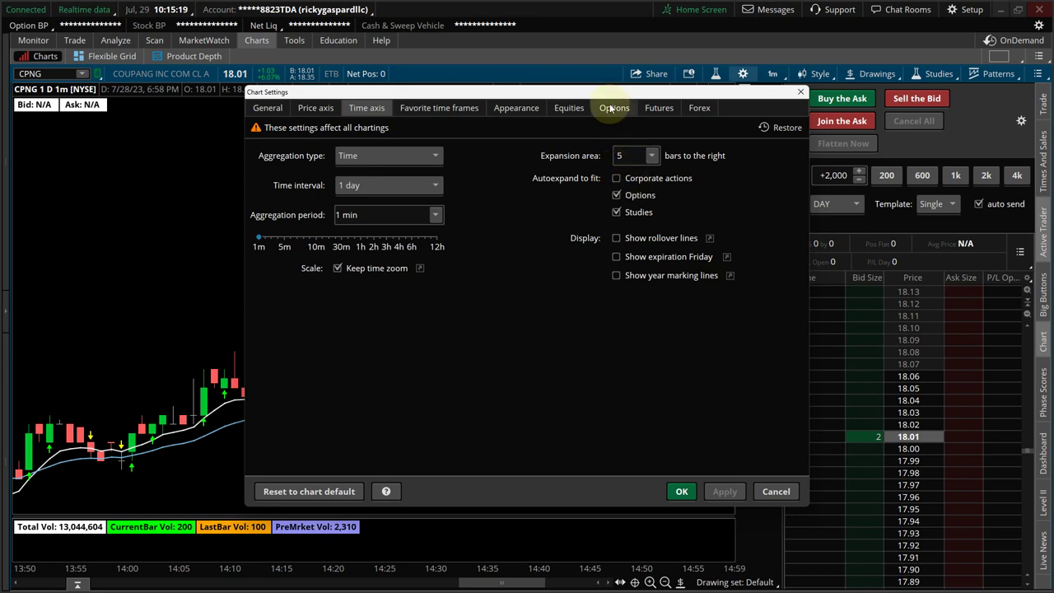
drag(609, 92, 567, 304)
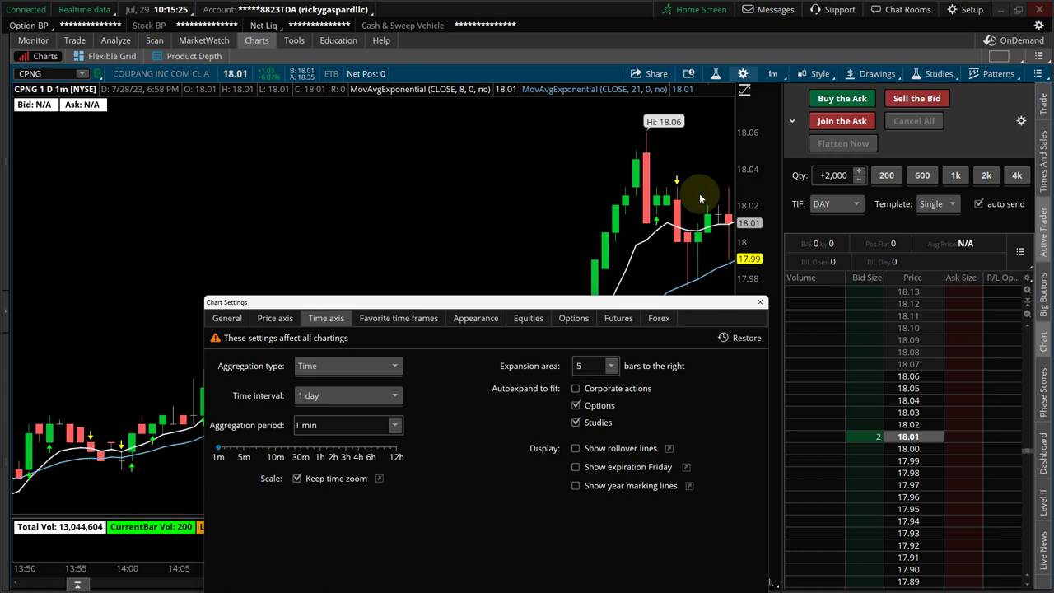
drag(531, 306, 582, 158)
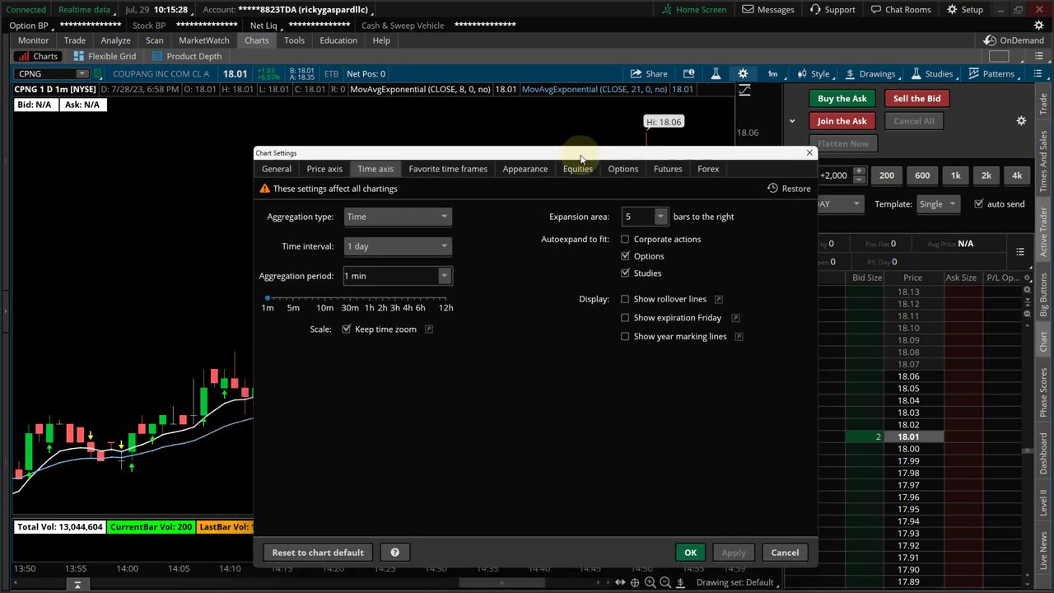
Examine the favorite time frames and the Tick and Time aggregation options offered for a new one, without adding it
click(478, 169)
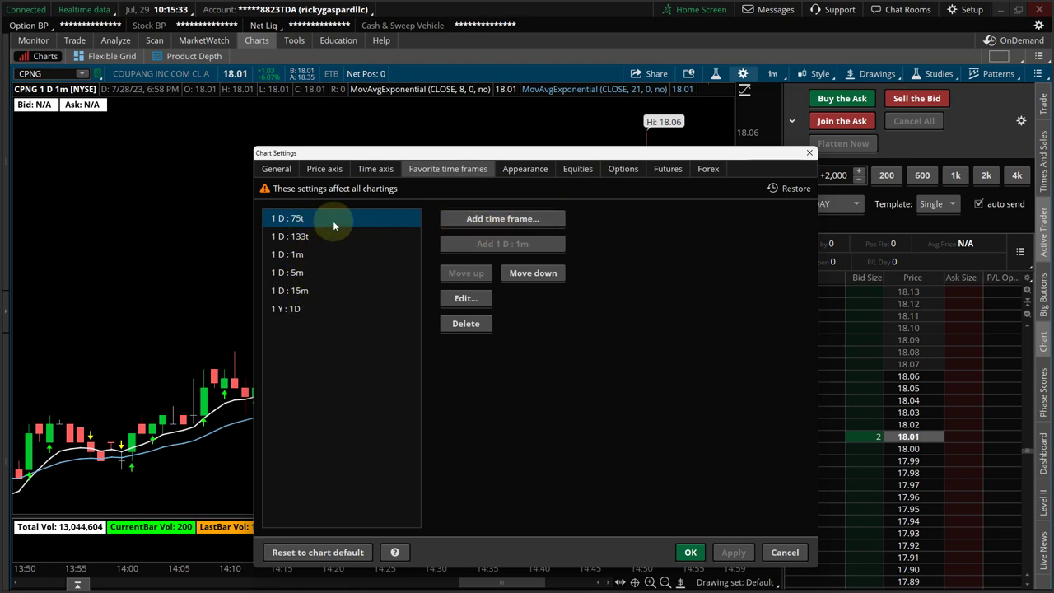
click(494, 218)
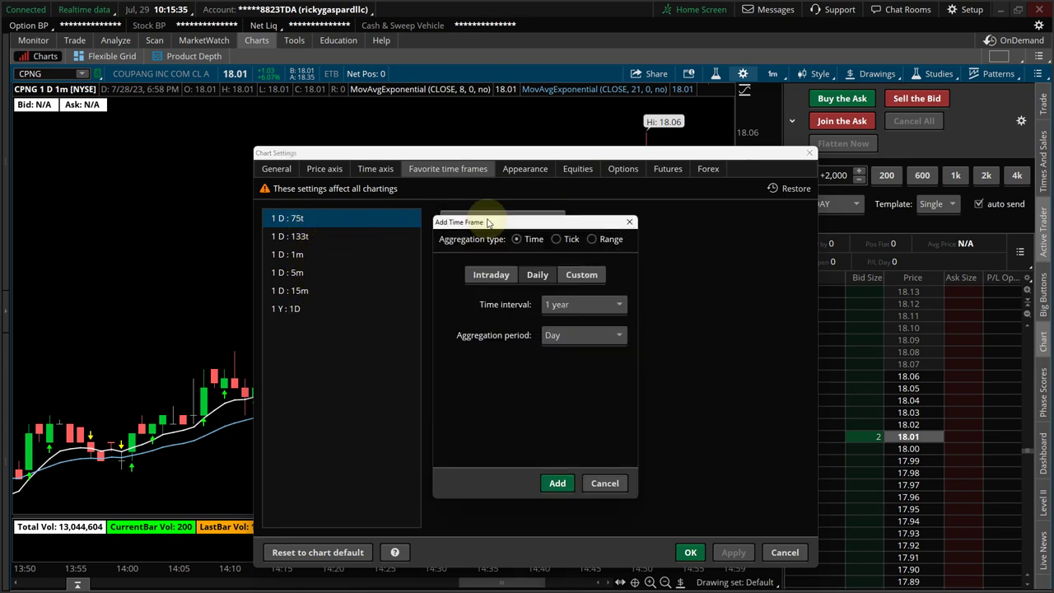
click(557, 239)
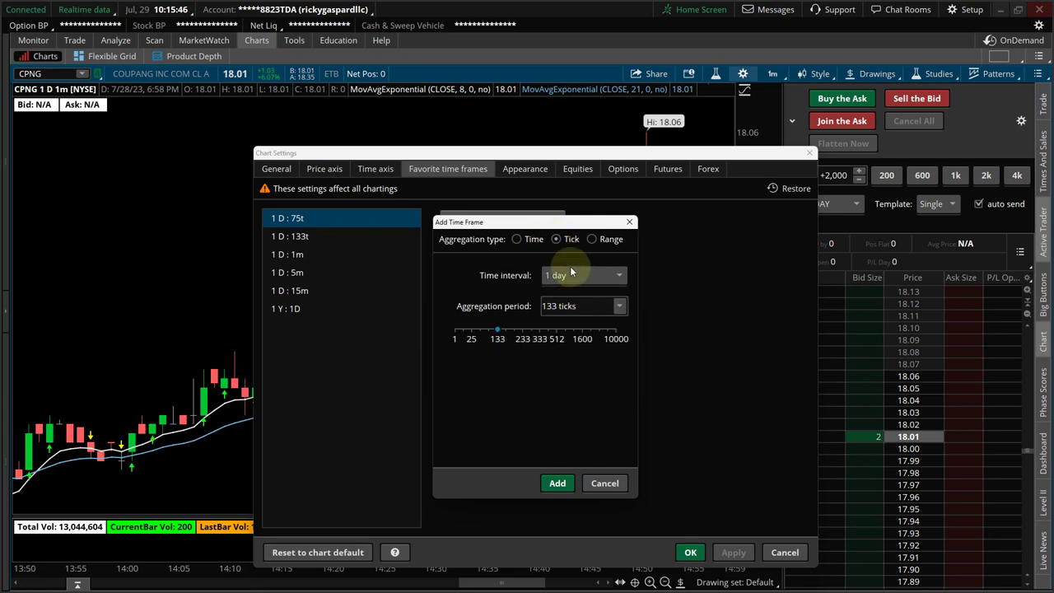
click(517, 239)
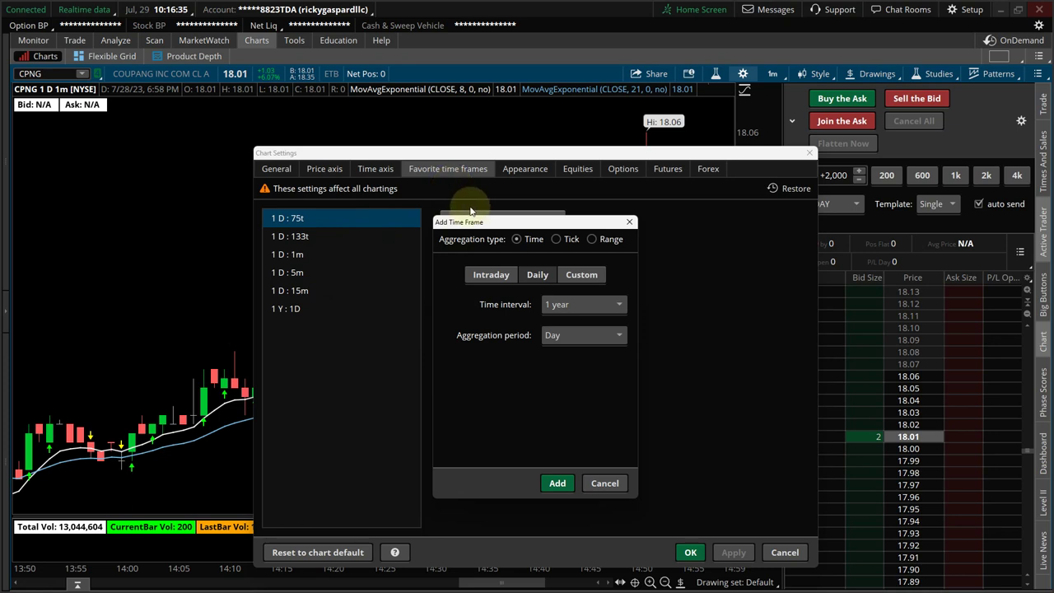
click(607, 483)
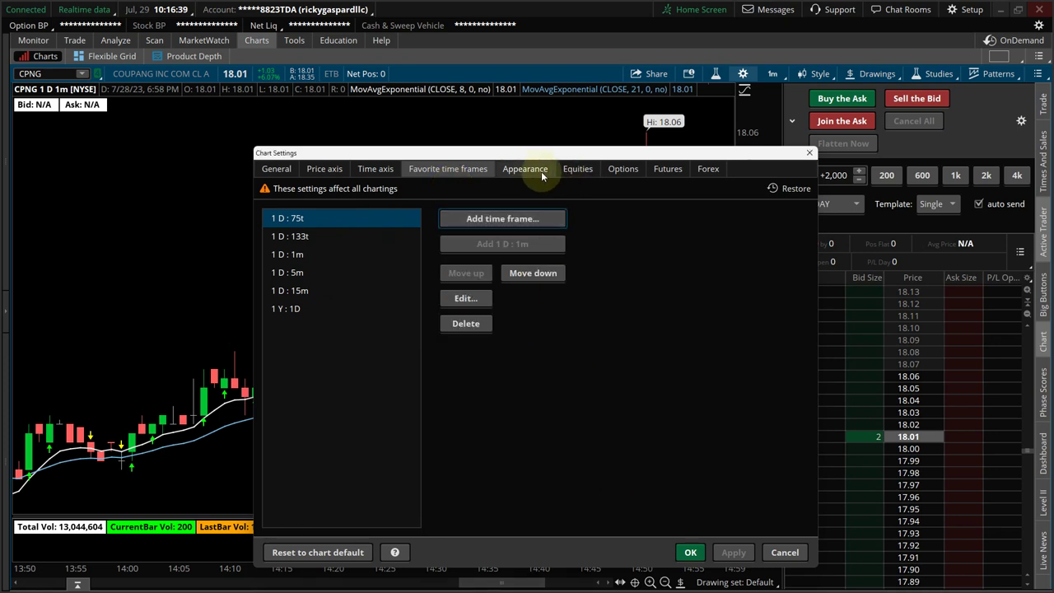
Examine the chart's appearance settings, background color choices and Equities settings, then close the chart settings
click(531, 169)
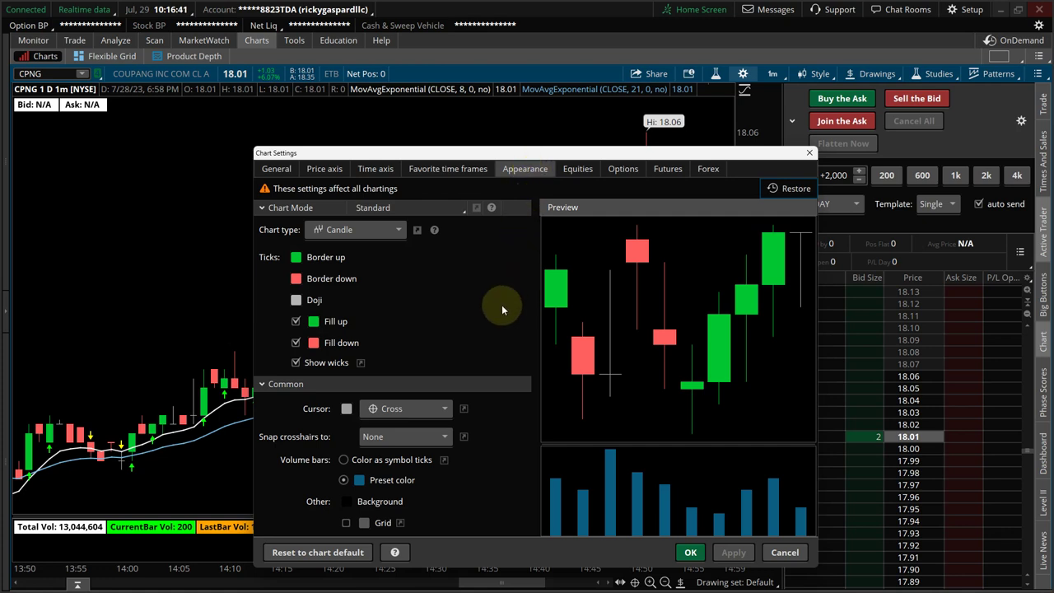
click(352, 501)
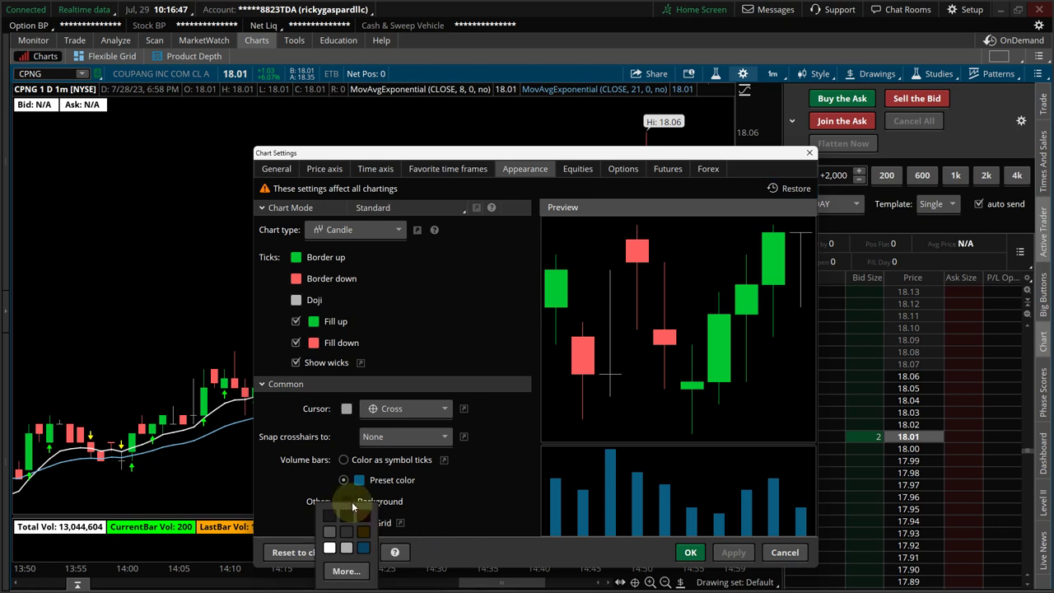
click(344, 572)
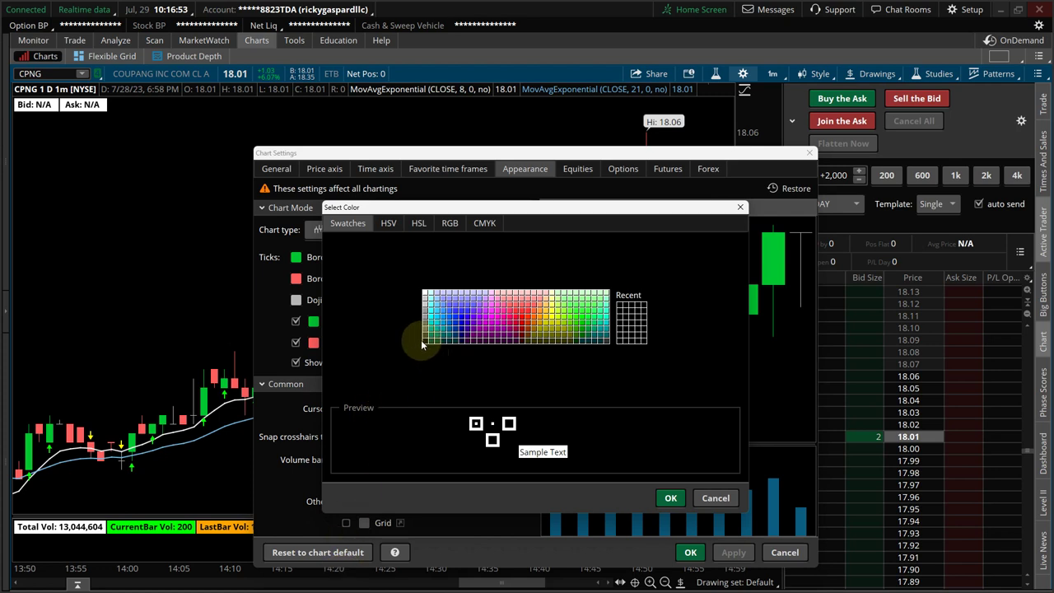
click(707, 499)
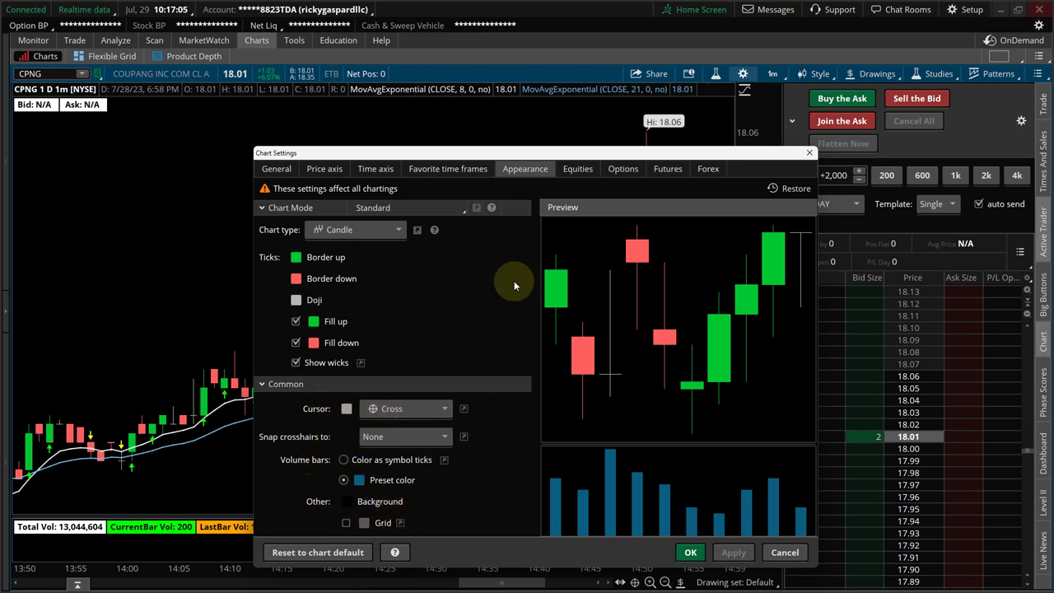
click(575, 173)
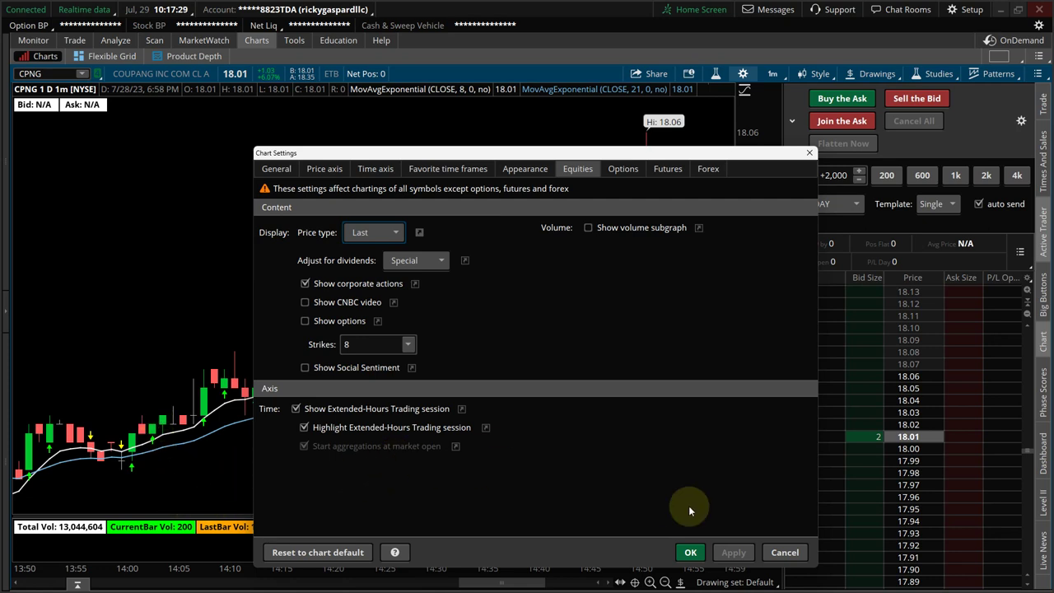
click(689, 555)
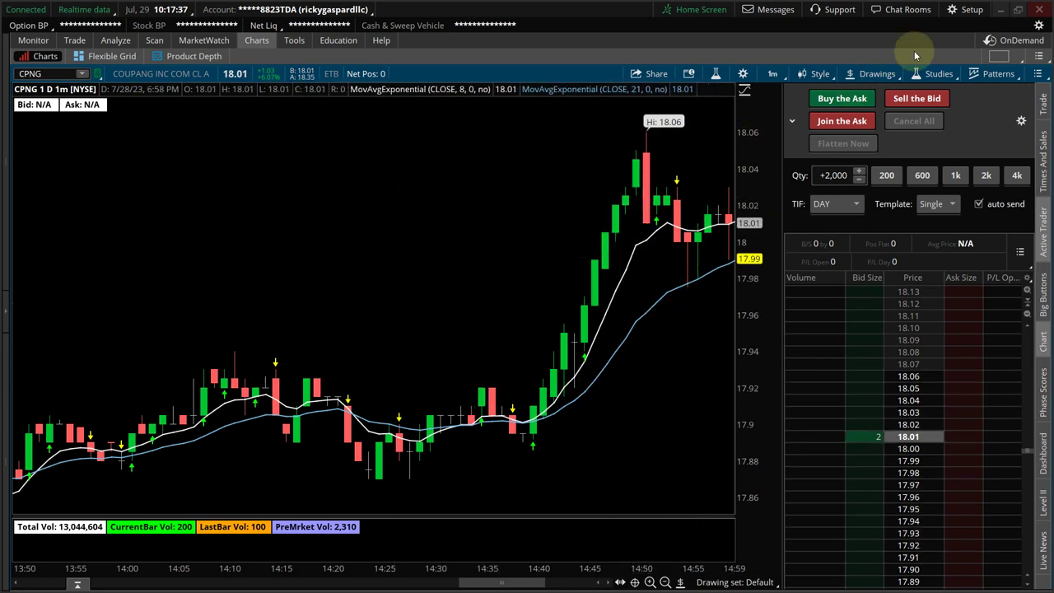
click(972, 10)
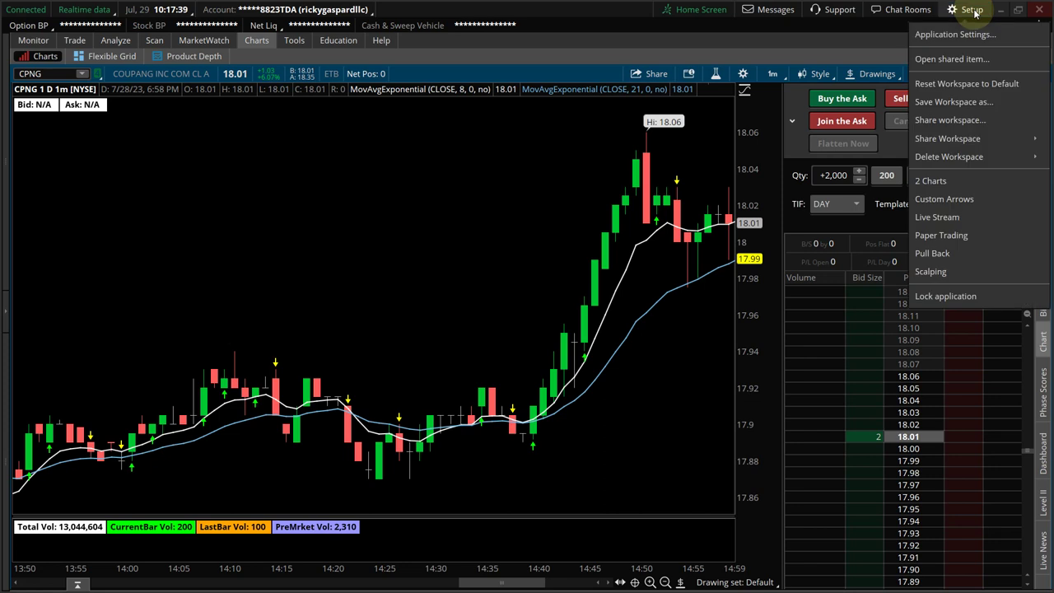
click(938, 101)
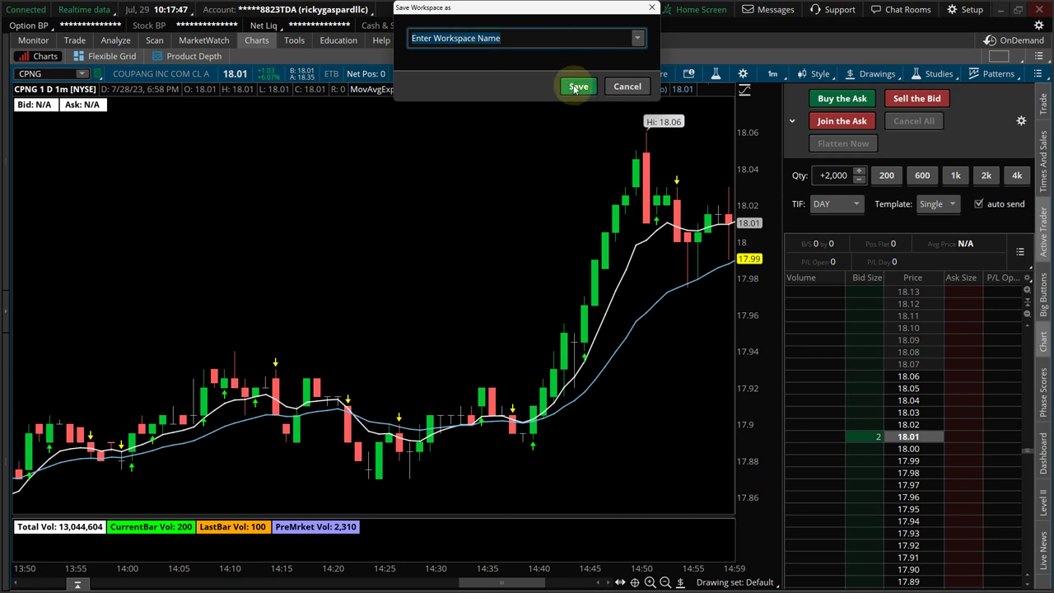
click(626, 86)
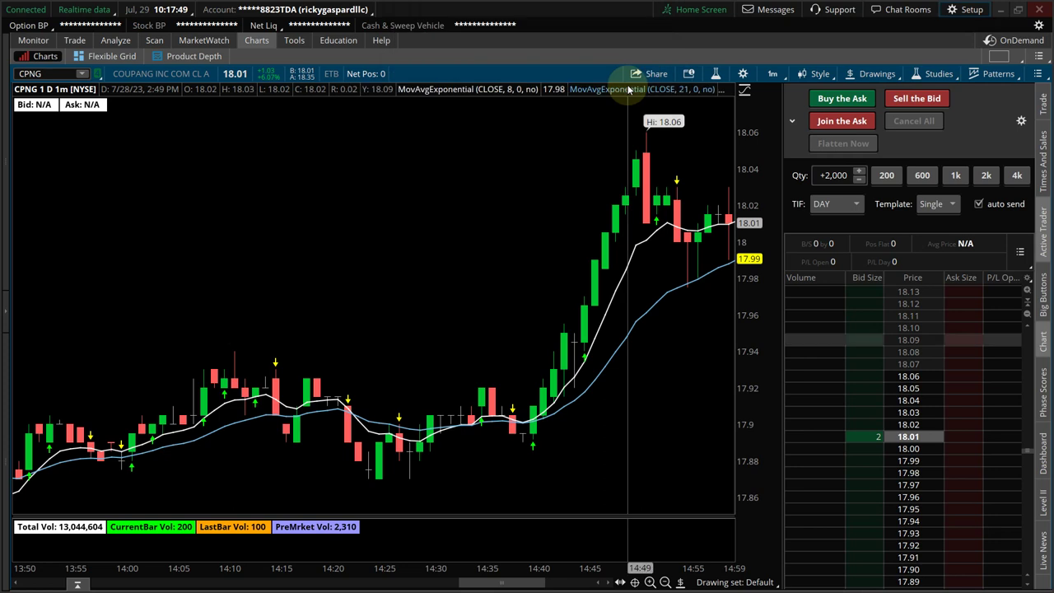
click(968, 9)
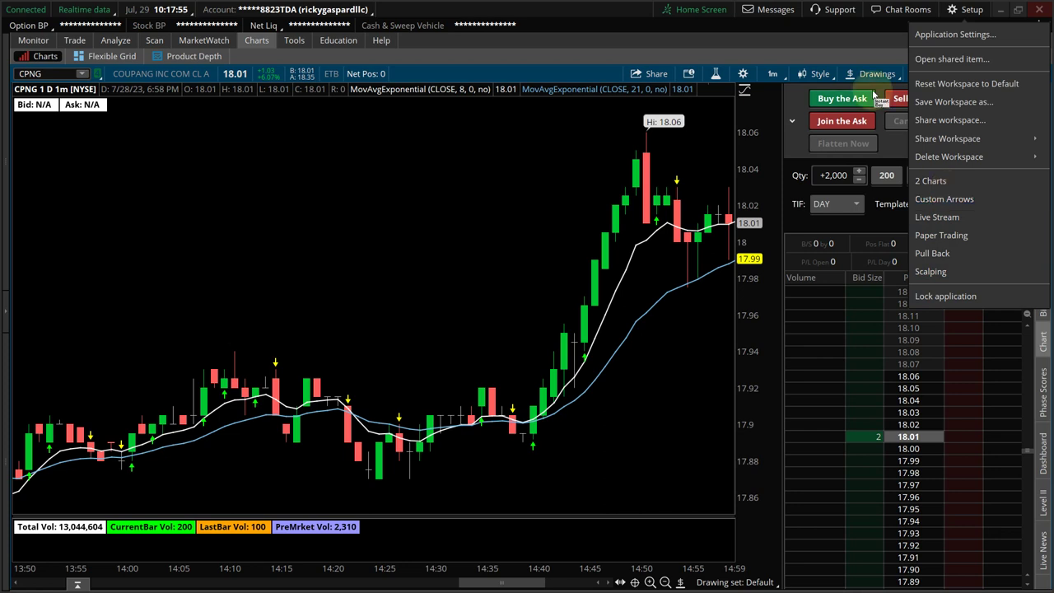
click(780, 51)
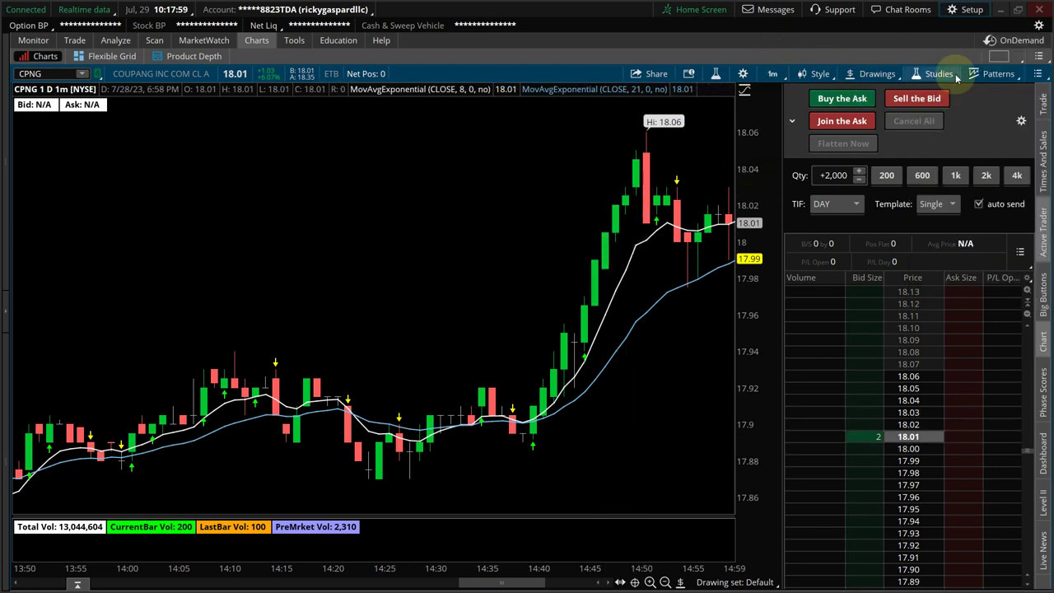
Save the current workspace under the name "Youtube Video"
click(967, 16)
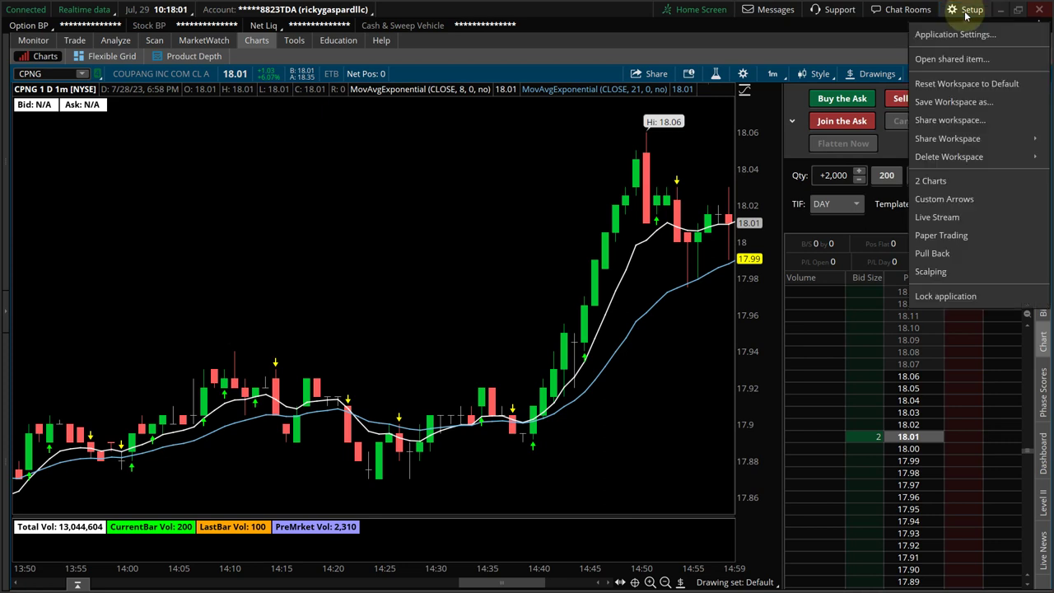
click(952, 102)
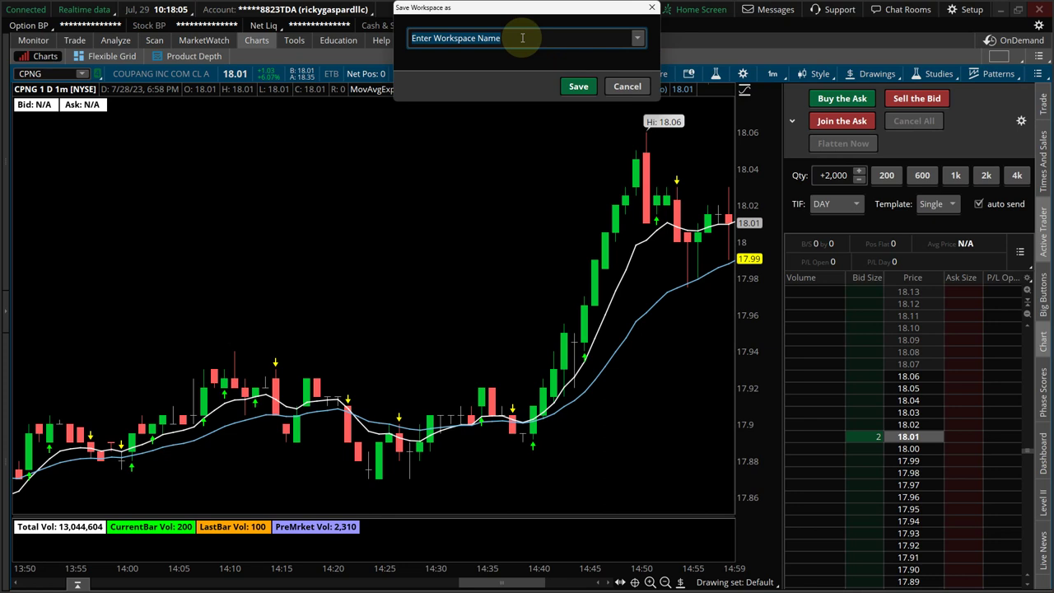
text(Yout)
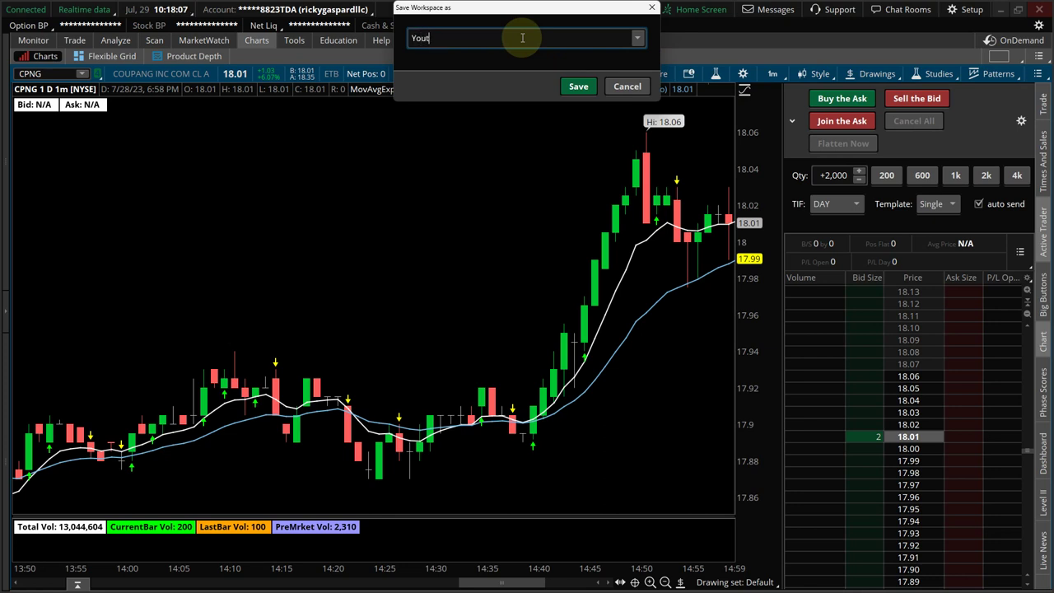
text(ube Video)
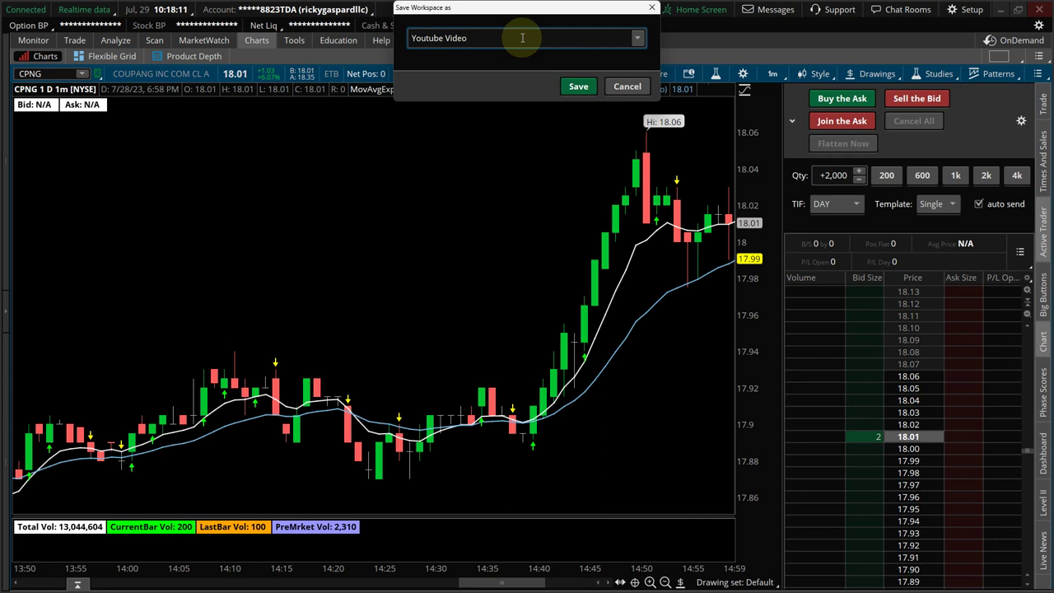
click(579, 86)
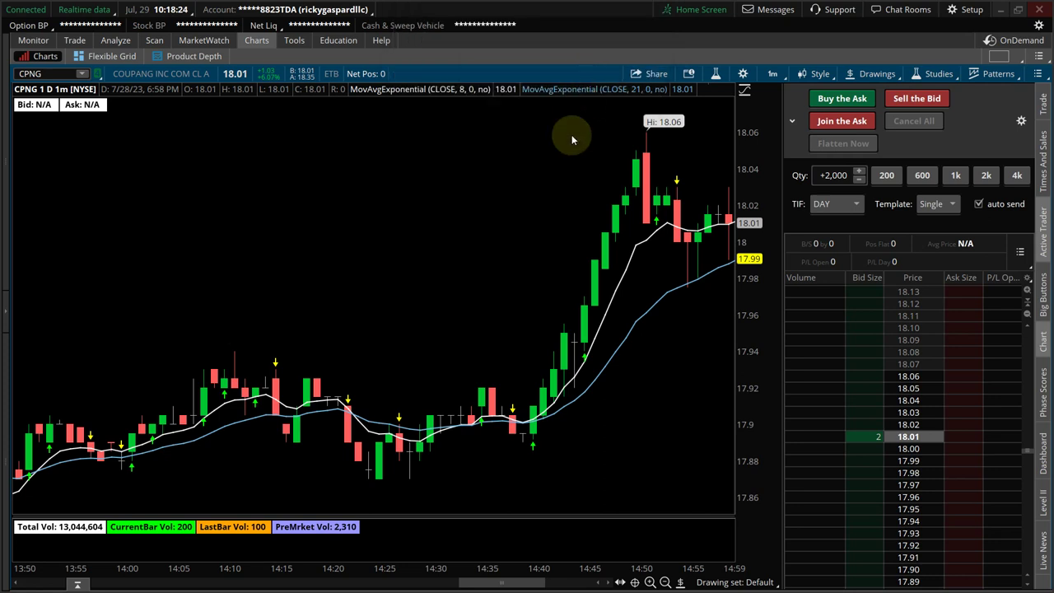
Remove all studies from the chart: both exponential moving averages, the two RG pullback studies and the custom volume label
click(937, 75)
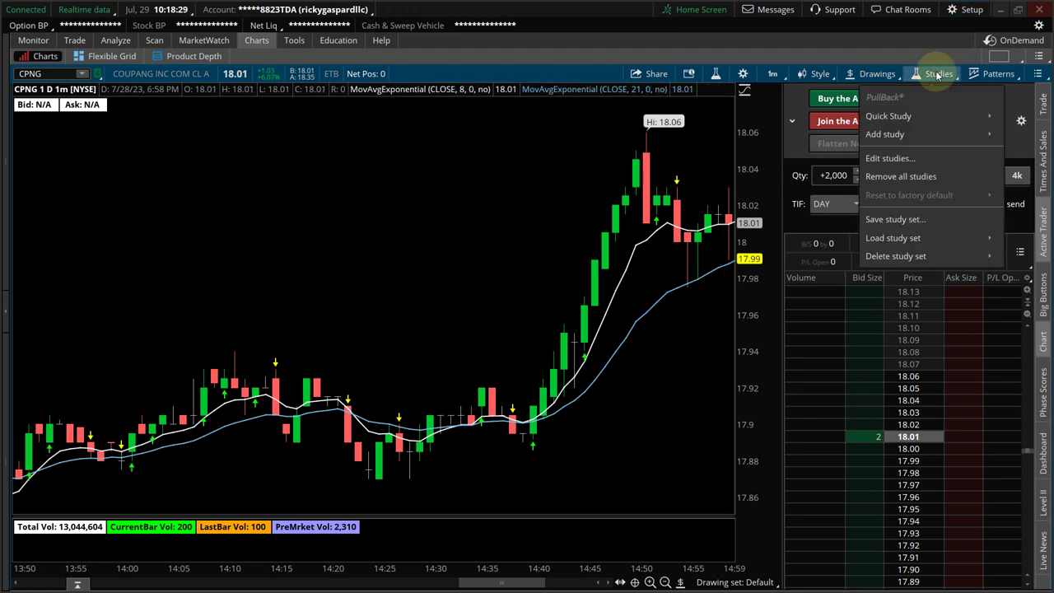
click(889, 160)
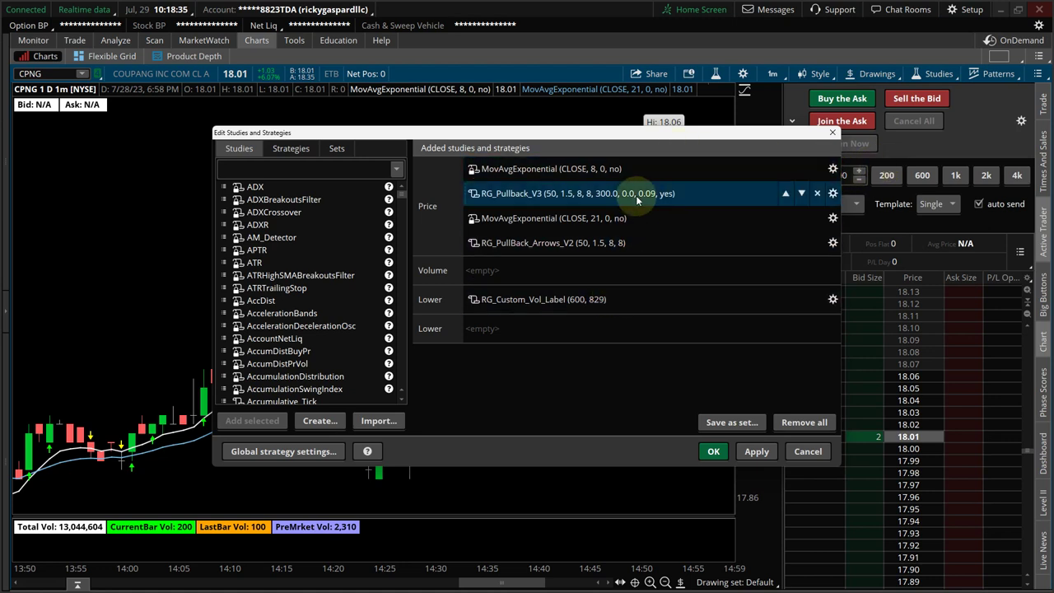
click(817, 168)
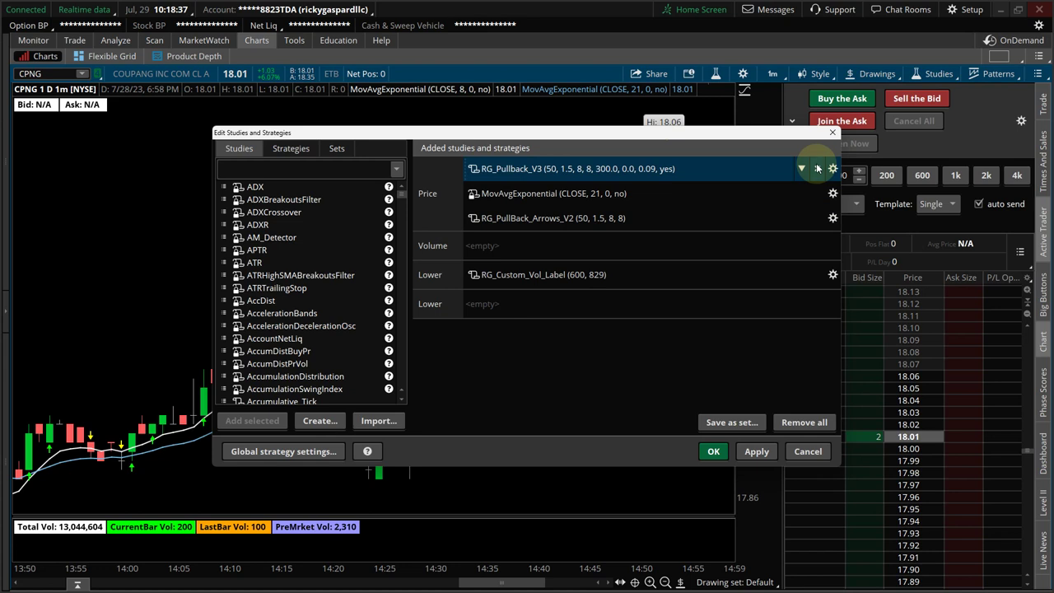
click(817, 169)
click(817, 168)
click(817, 169)
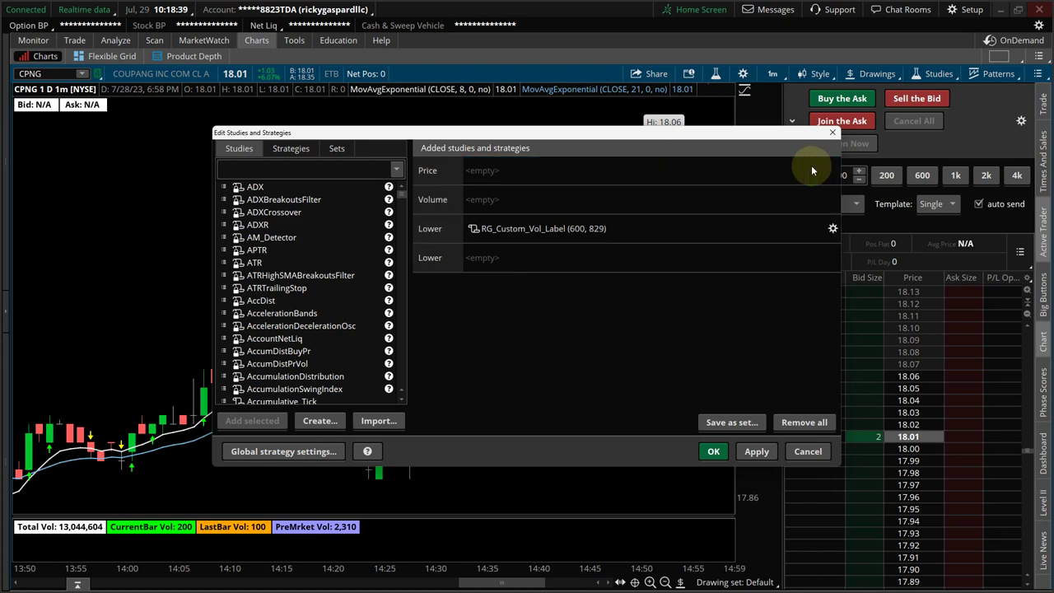
click(817, 228)
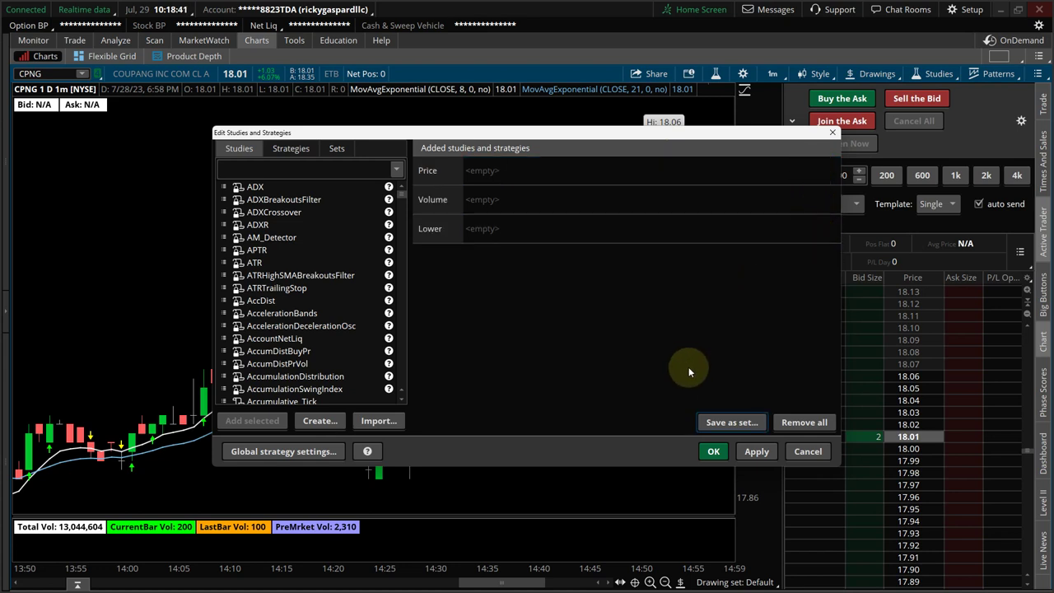
click(738, 451)
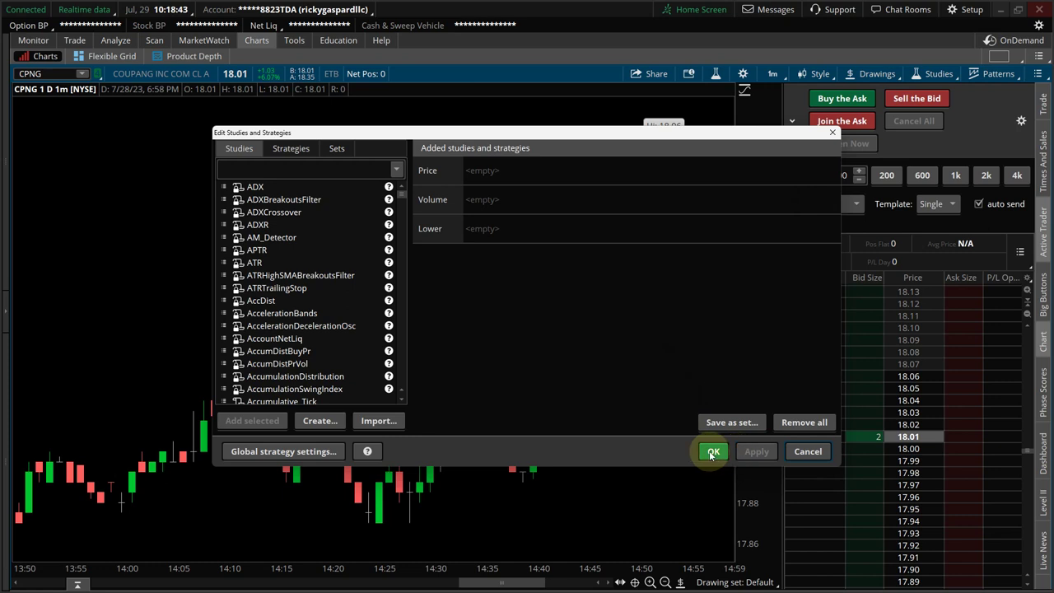
click(712, 452)
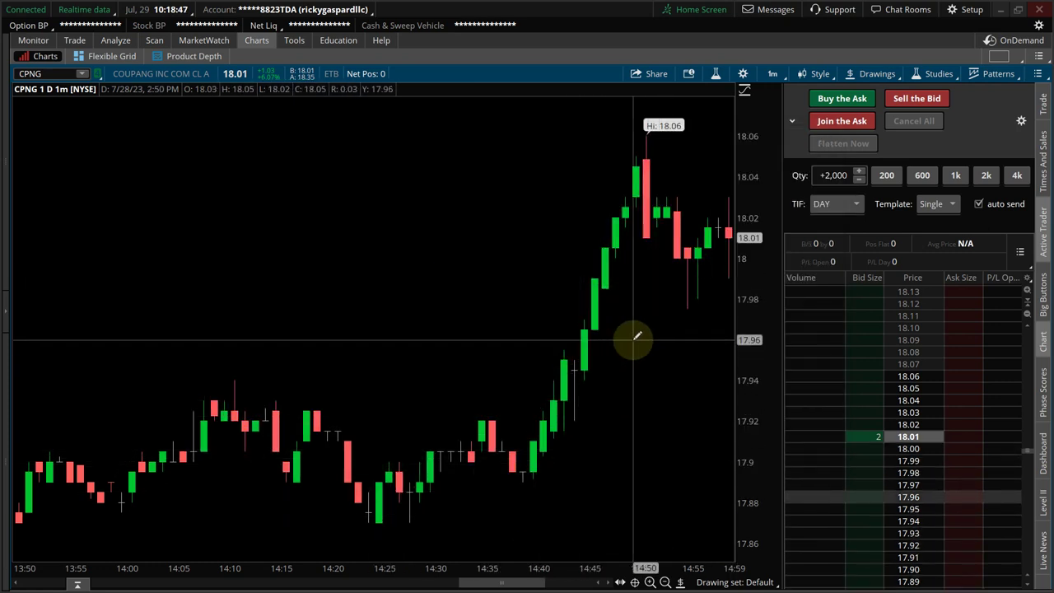
scroll(631, 337, down, 5)
scroll(633, 337, up, 5)
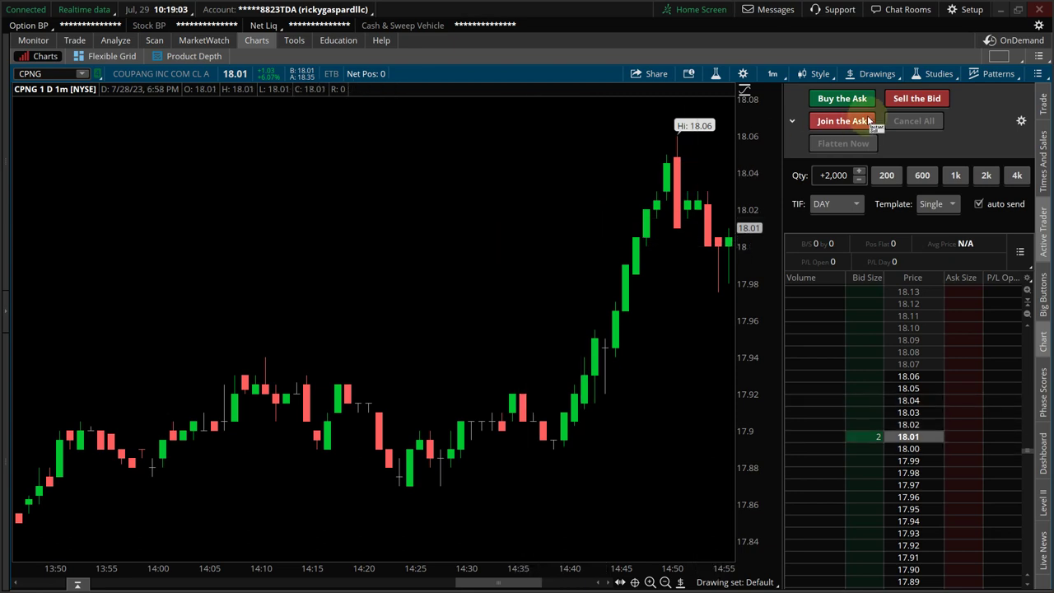
View the study editor's lists of available and added studies, then close it without changes
click(934, 76)
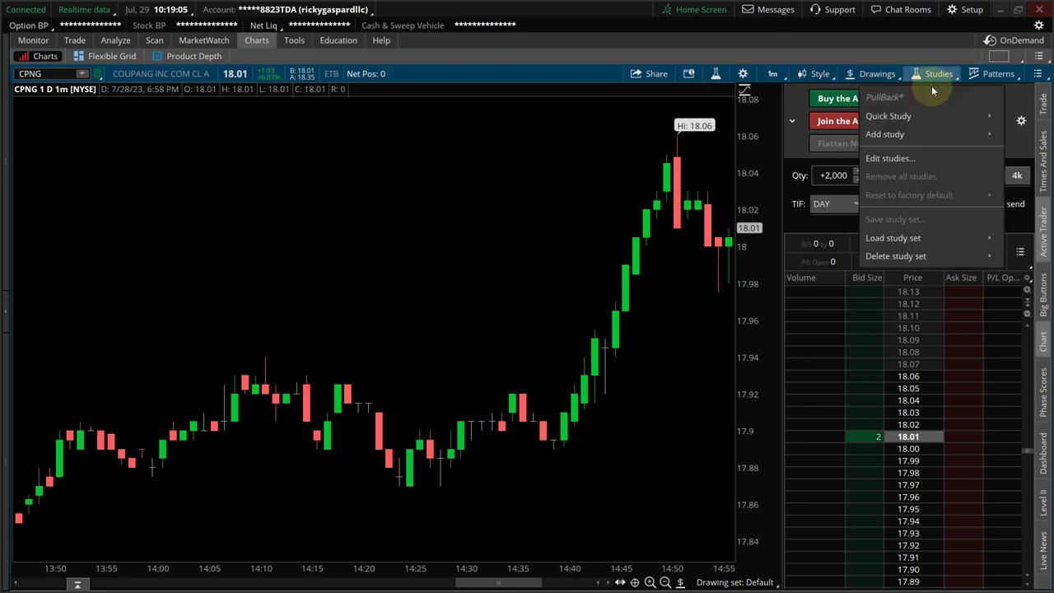
click(879, 157)
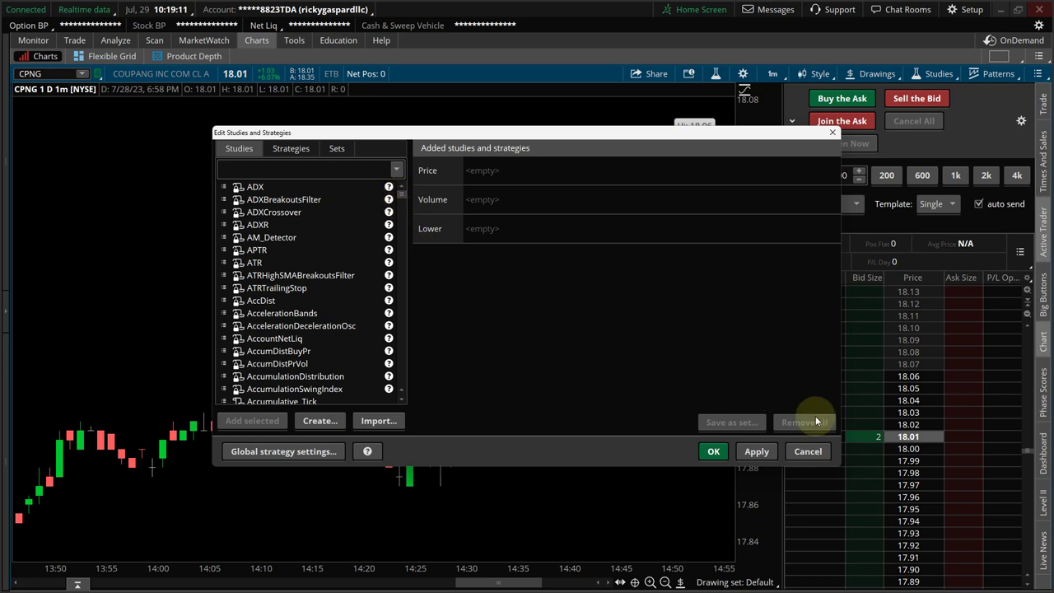
click(808, 451)
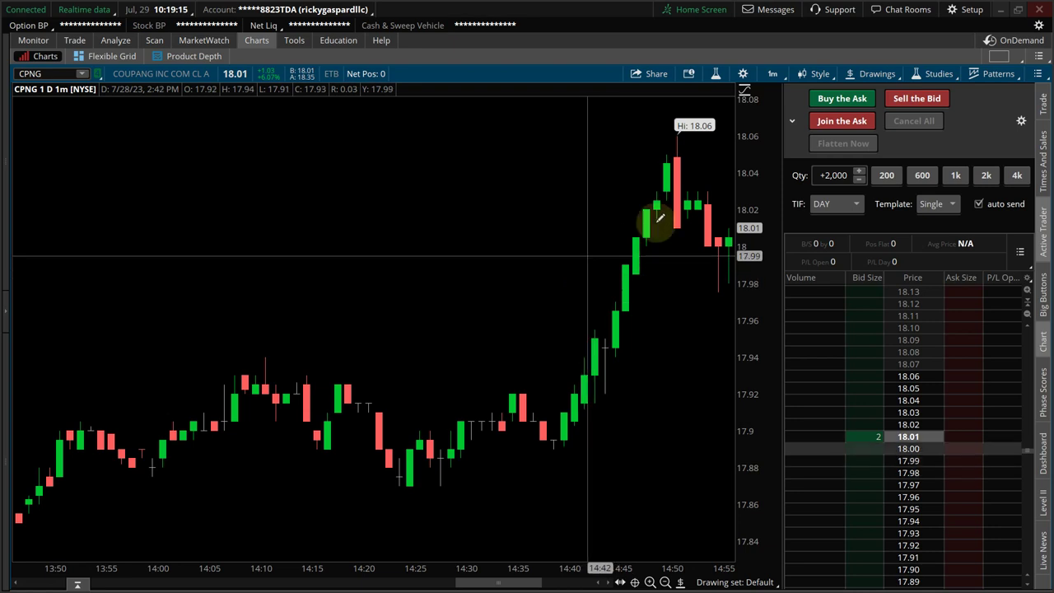
View the dialog for importing a shared item by URL, then close it without importing anything
click(969, 12)
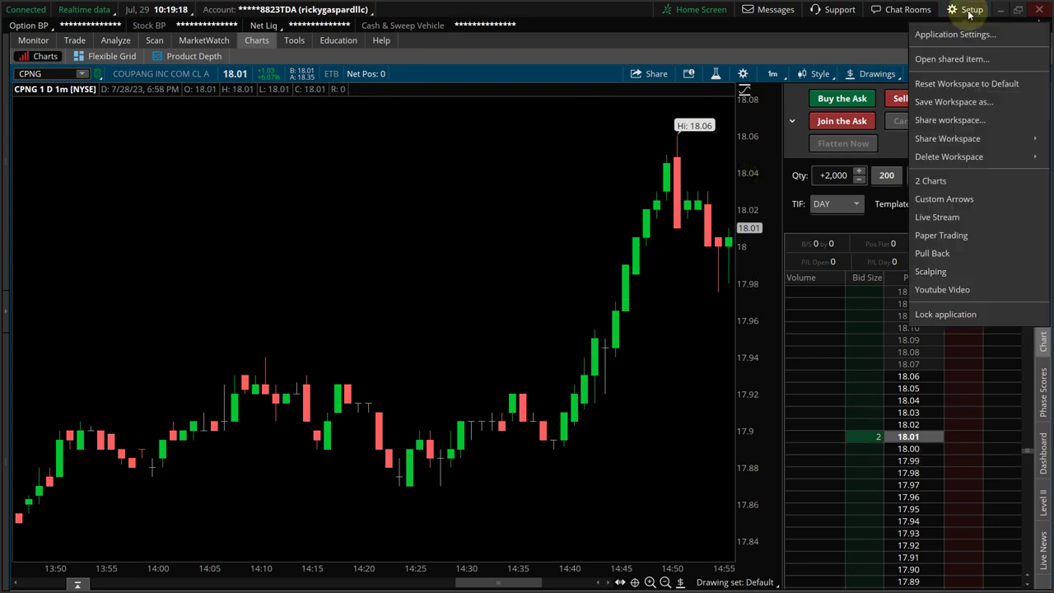
click(938, 58)
click(517, 192)
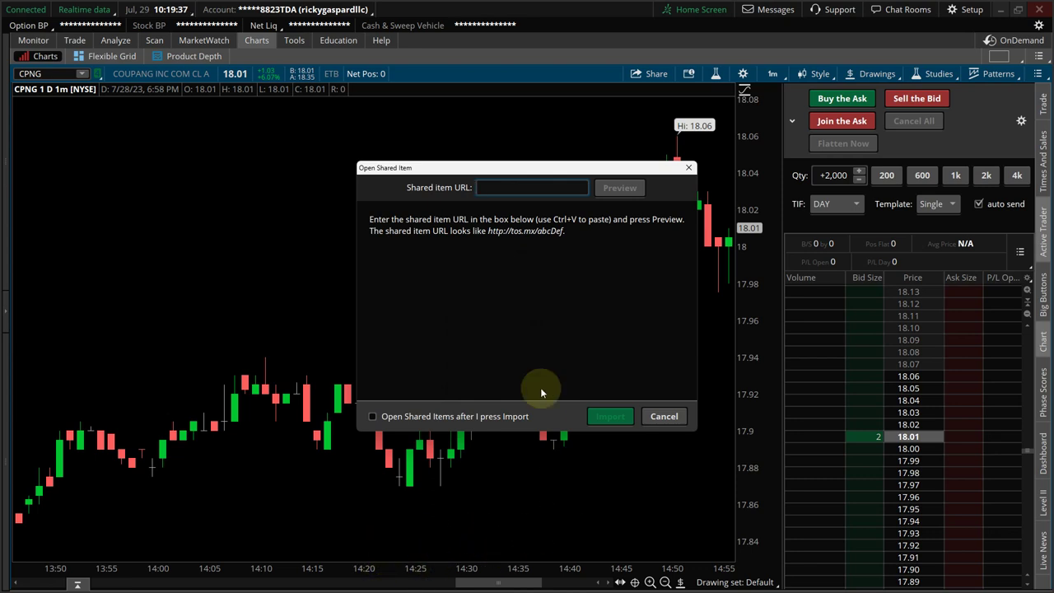
click(663, 417)
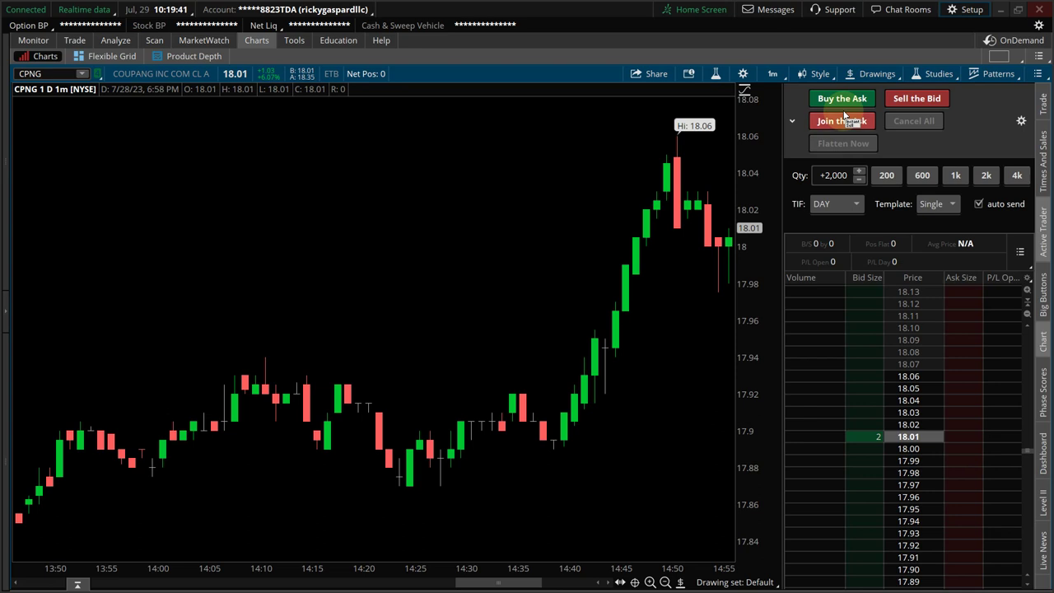
Find the RG_Pullback_V3 study by filtering the available studies with "rg" and add it to the chart's price section
click(933, 73)
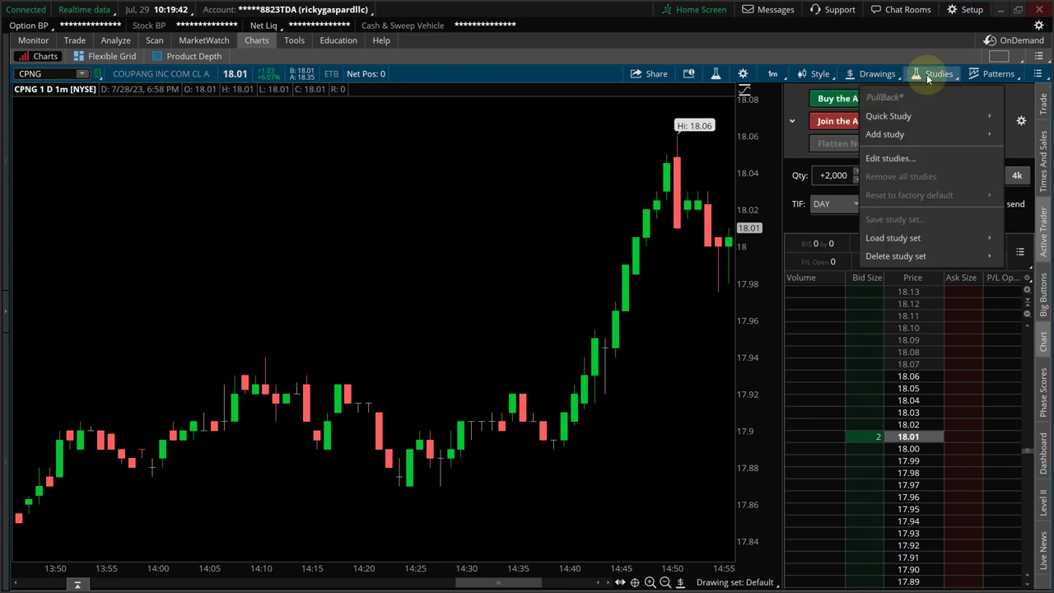
click(888, 159)
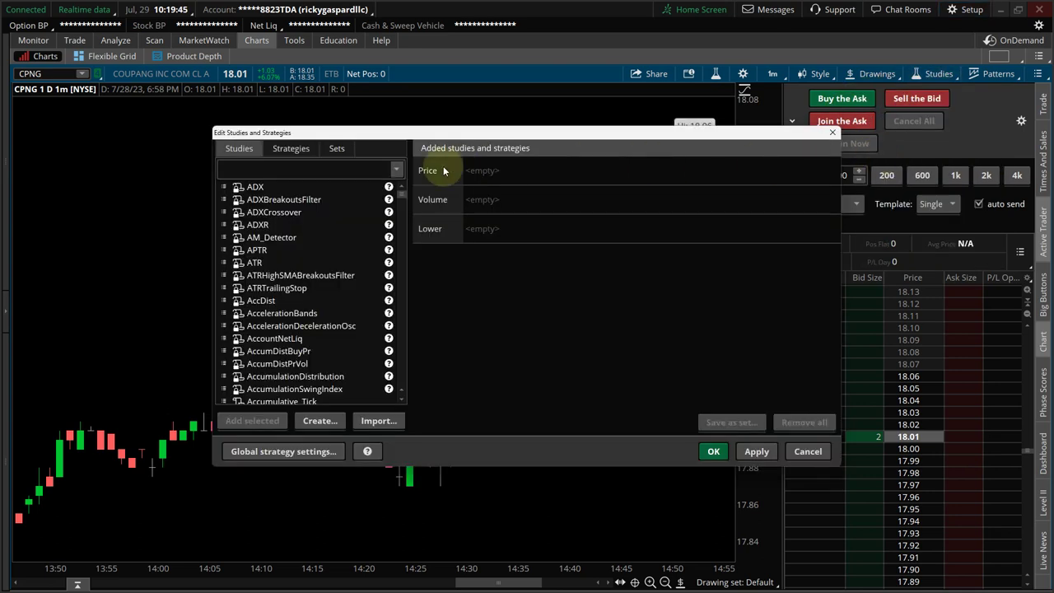
click(325, 169)
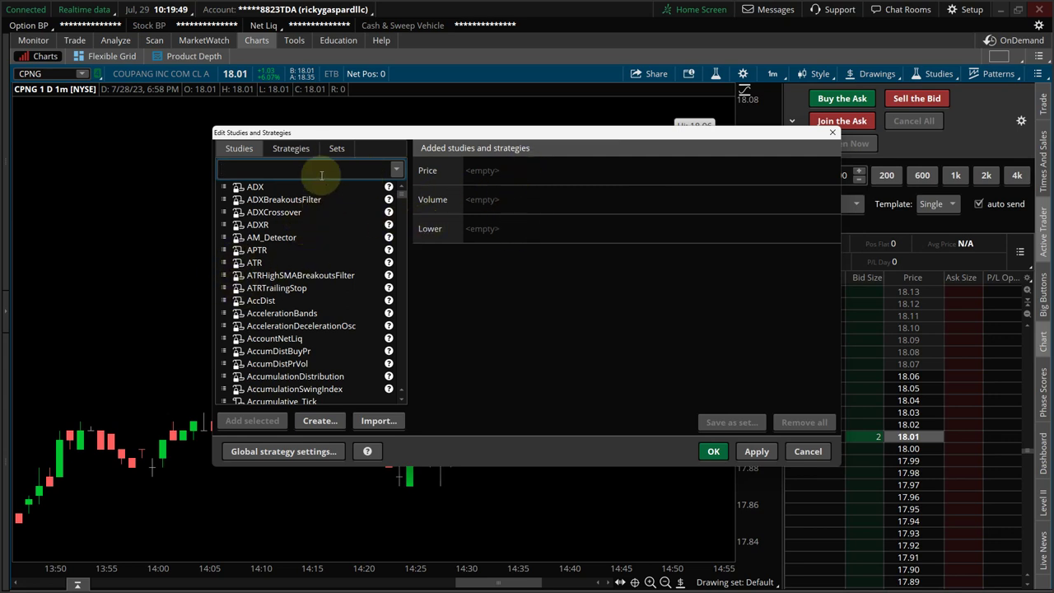
text(rg)
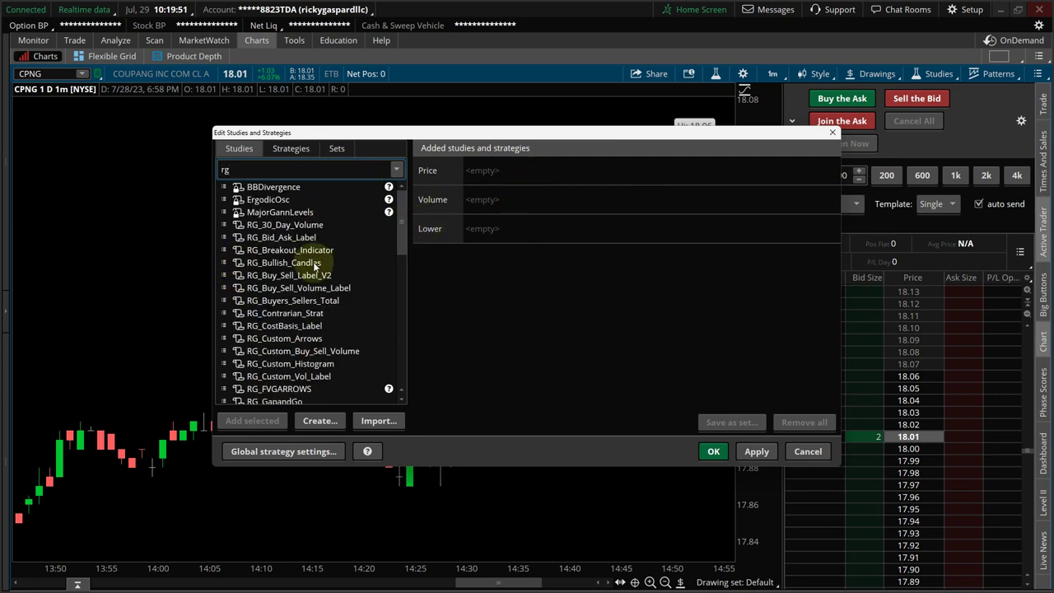
scroll(313, 266, down, 5)
scroll(314, 266, down, 4)
scroll(312, 261, up, 2)
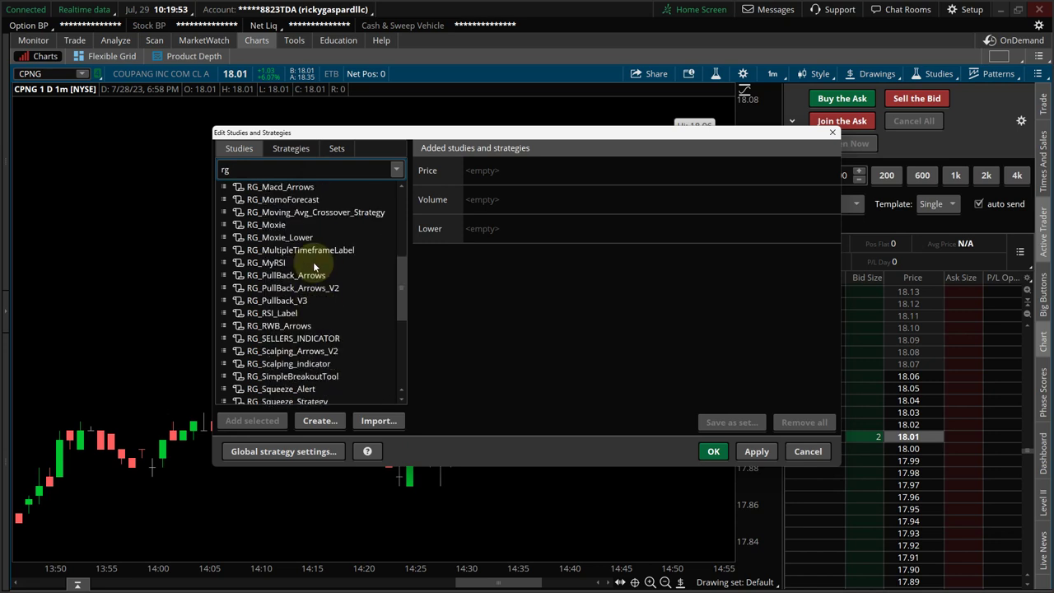
double_click(301, 301)
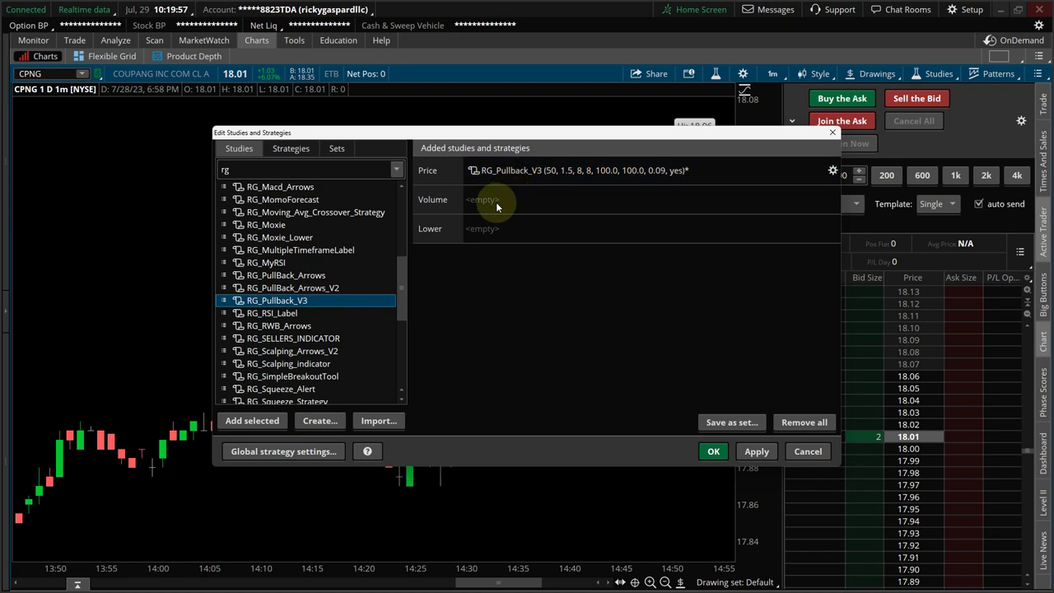
Add Rg_Total_Buy_Sell_Vol as a lower study, apply the studies to the chart and make the lower pane shorter
scroll(351, 289, up, 4)
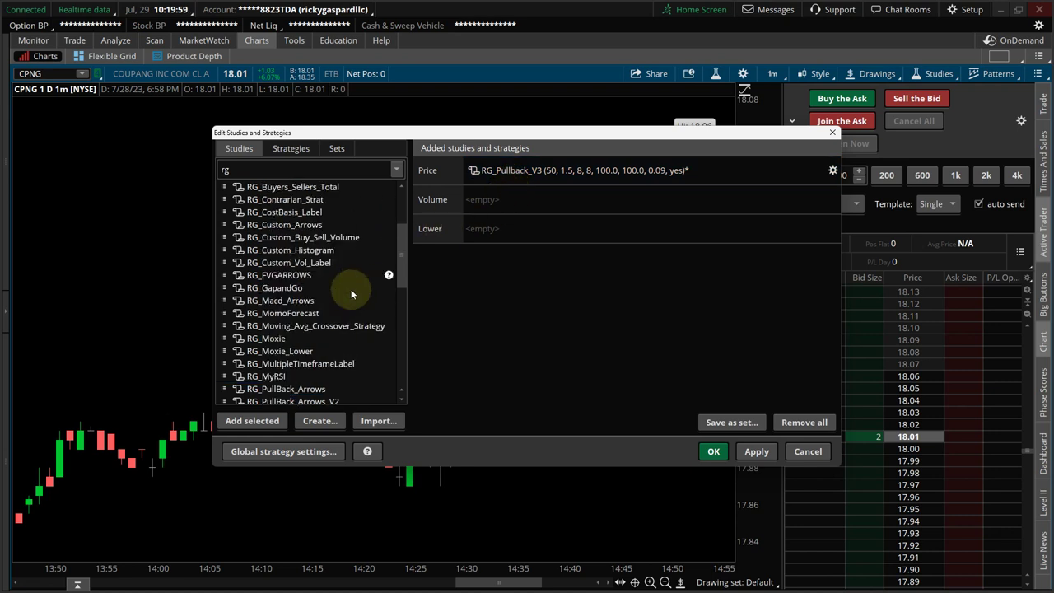
scroll(351, 289, down, 2)
scroll(350, 289, down, 4)
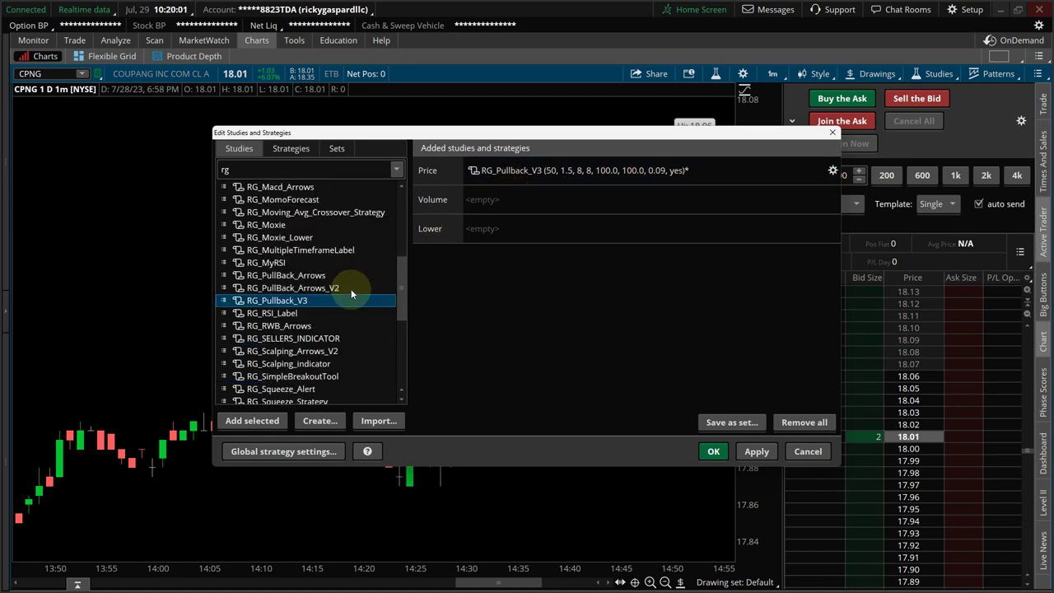
scroll(351, 289, down, 3)
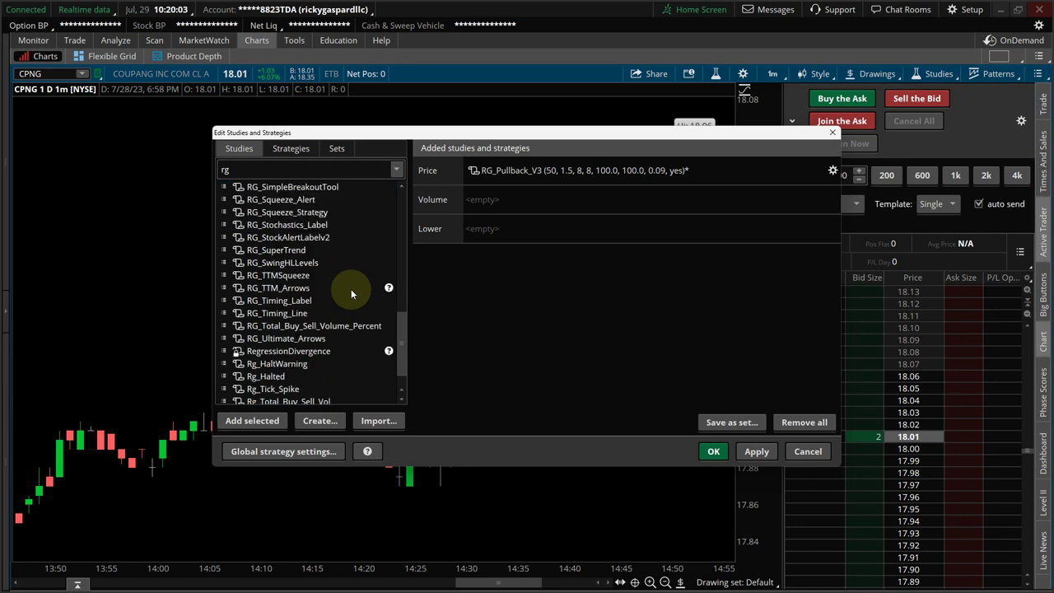
scroll(351, 289, down, 1)
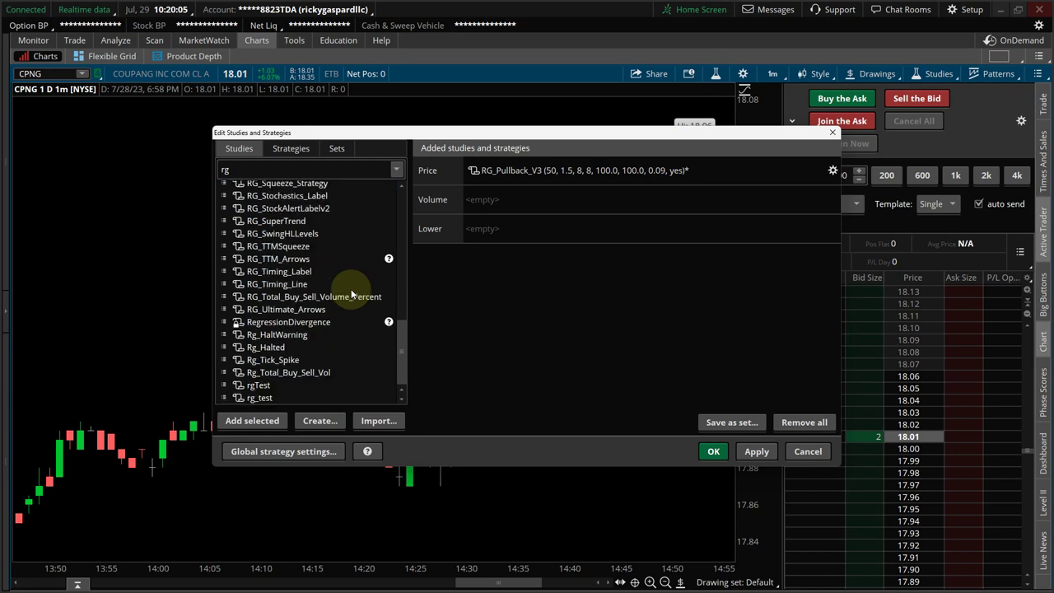
click(313, 373)
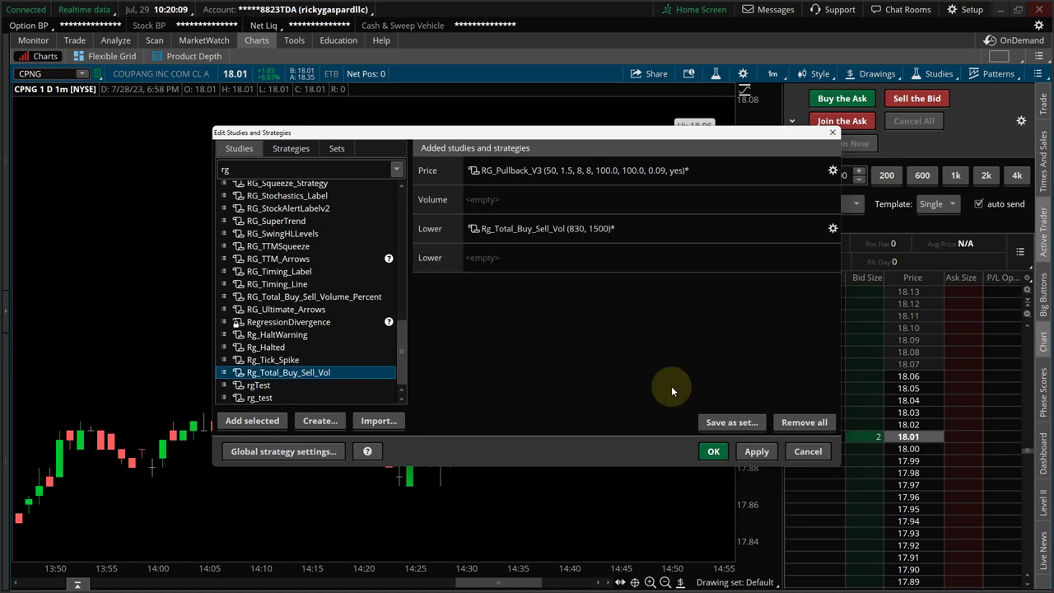
click(756, 451)
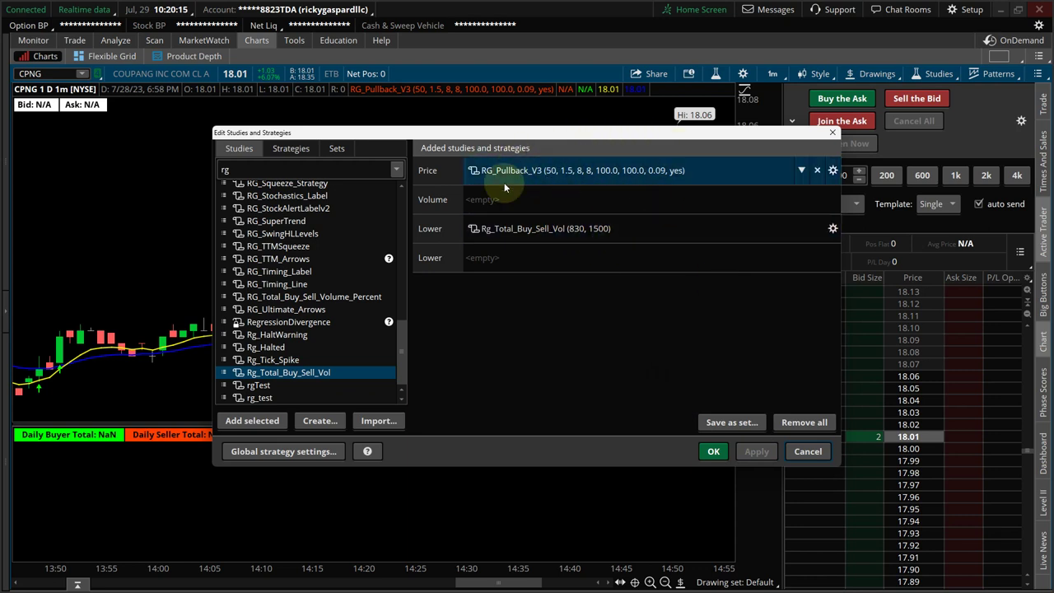
click(713, 450)
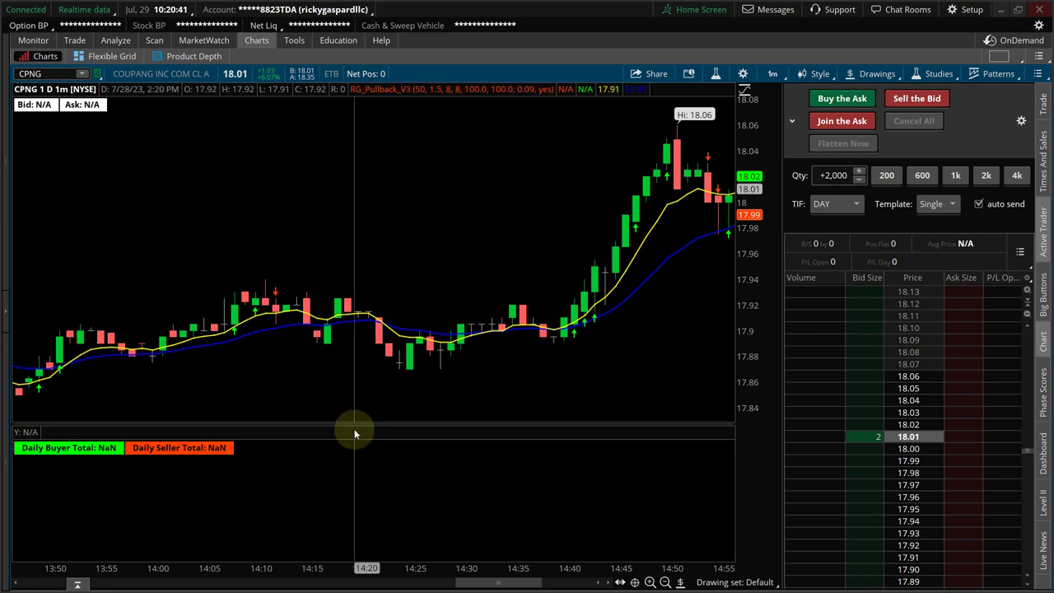
drag(354, 425, 360, 485)
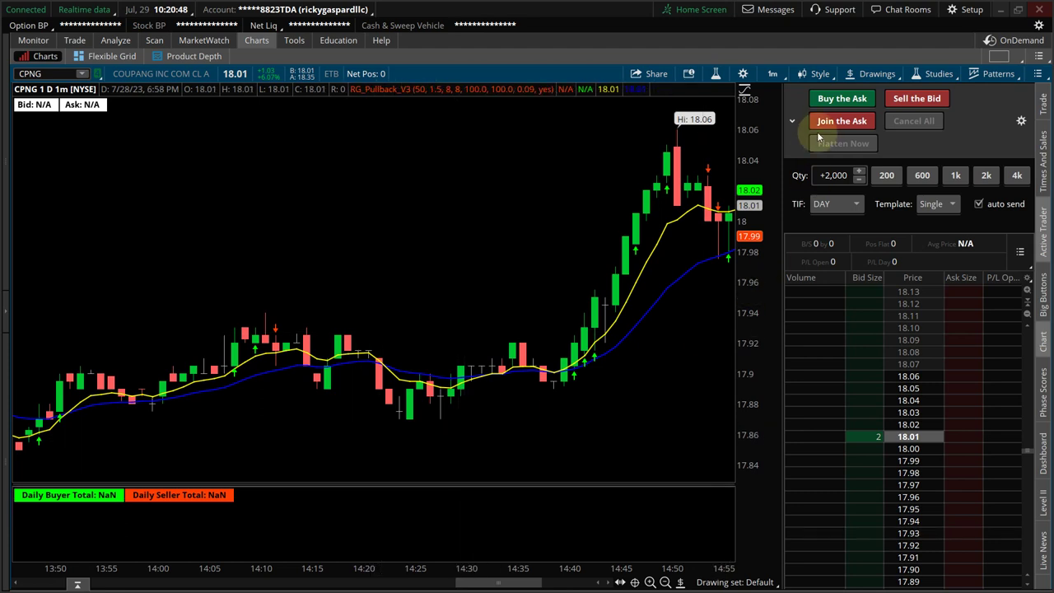
Remove Rg_Total_Buy_Sell_Vol from the added studies and filter the available studies by "rg"
click(925, 74)
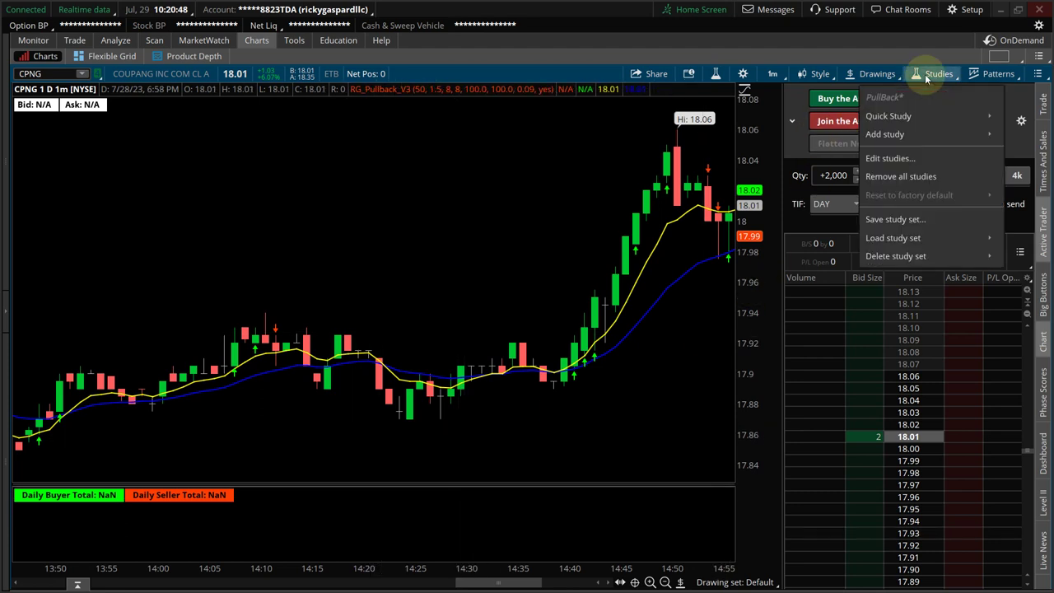
click(923, 159)
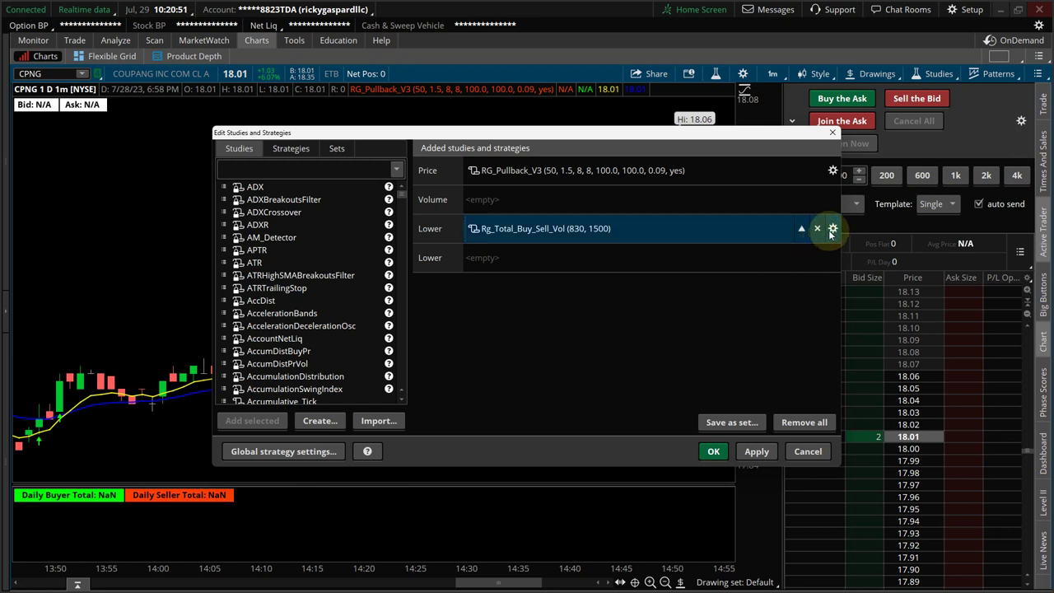
click(817, 229)
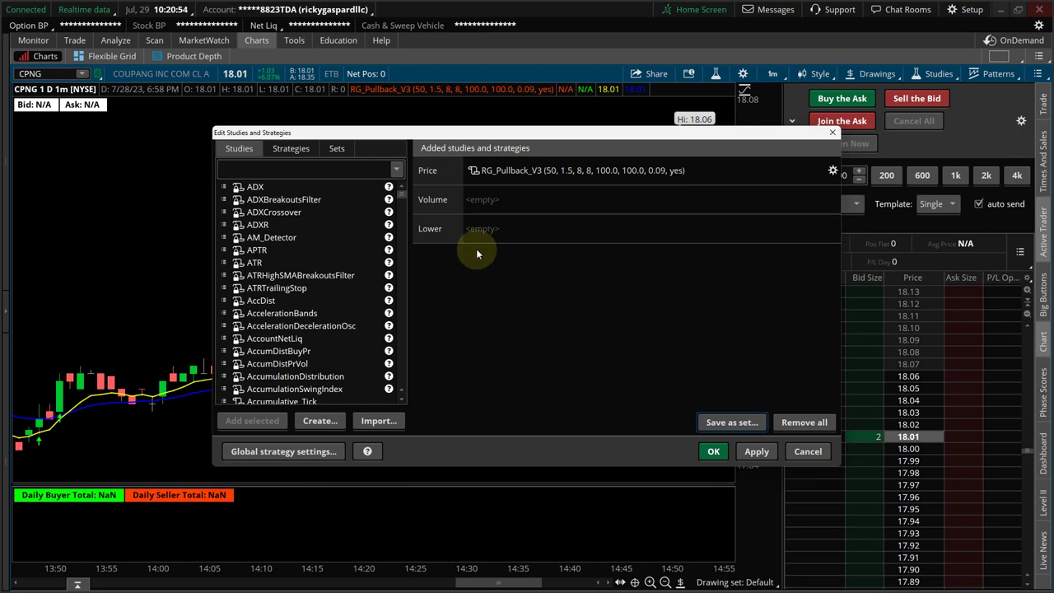
click(296, 161)
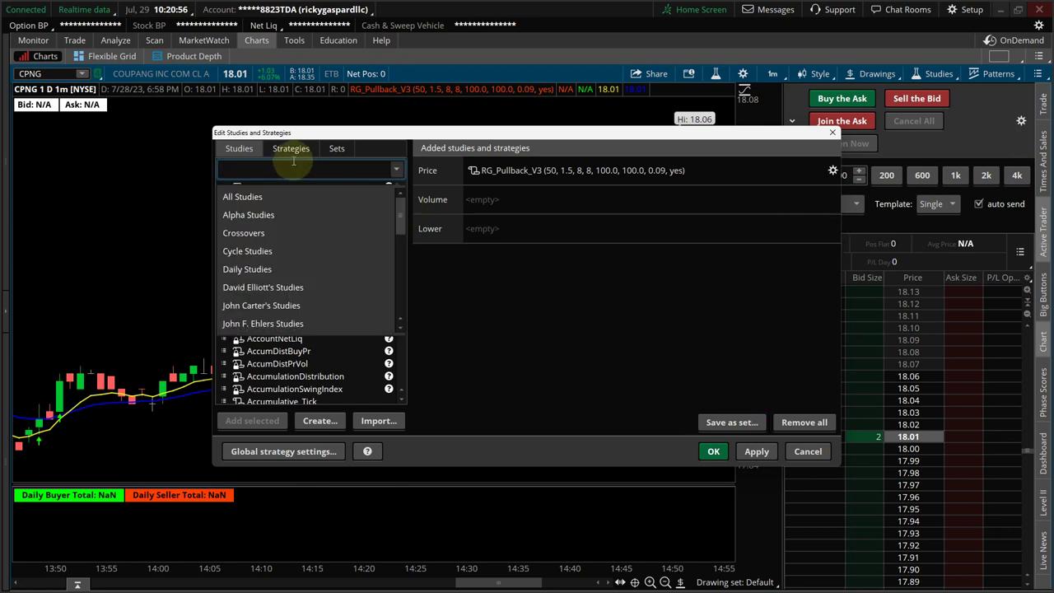
text(rg)
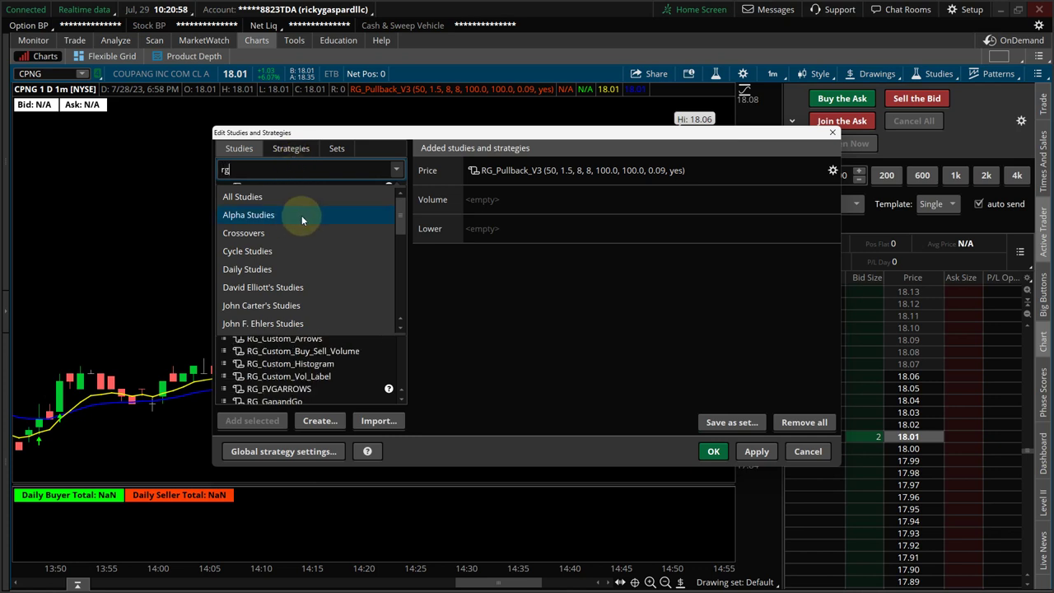
click(324, 166)
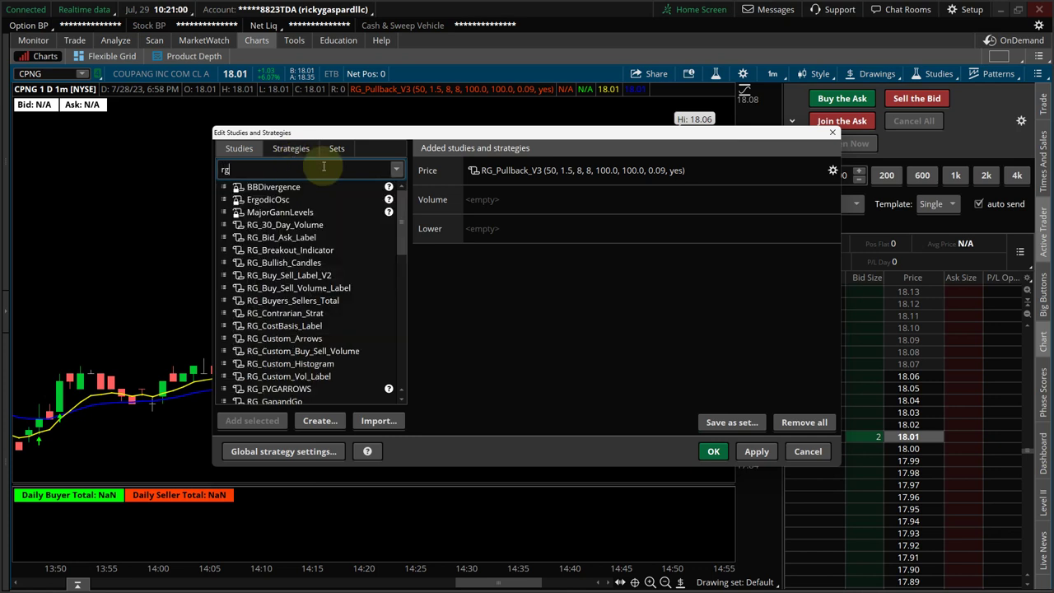
Try adding RG_Buy_Sell_Volume_Label and RG_Buy_Sell_Label_V2 one at a time, removing each from the added studies again
double_click(318, 287)
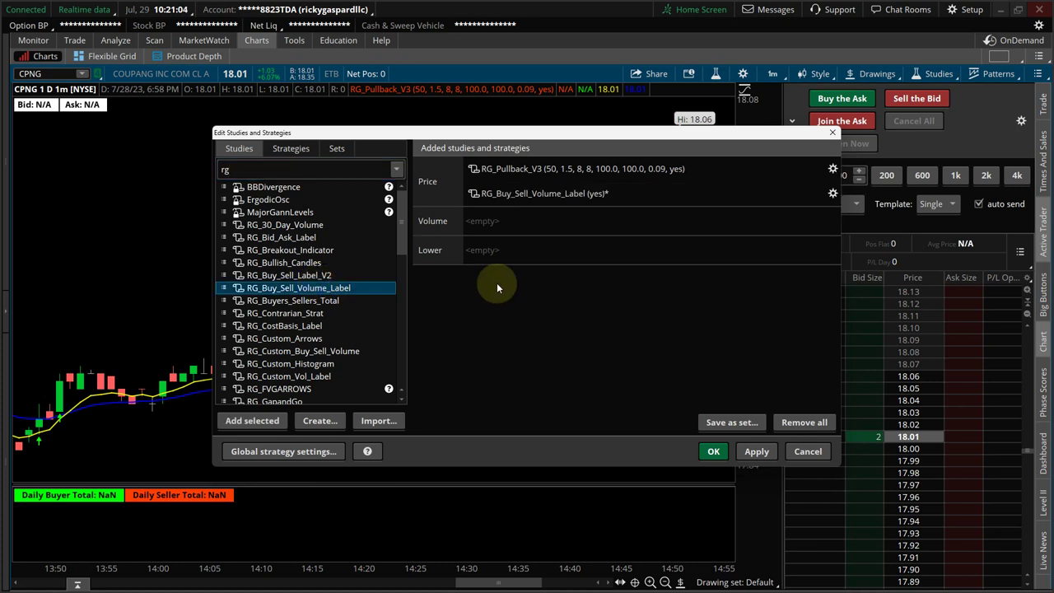
click(811, 193)
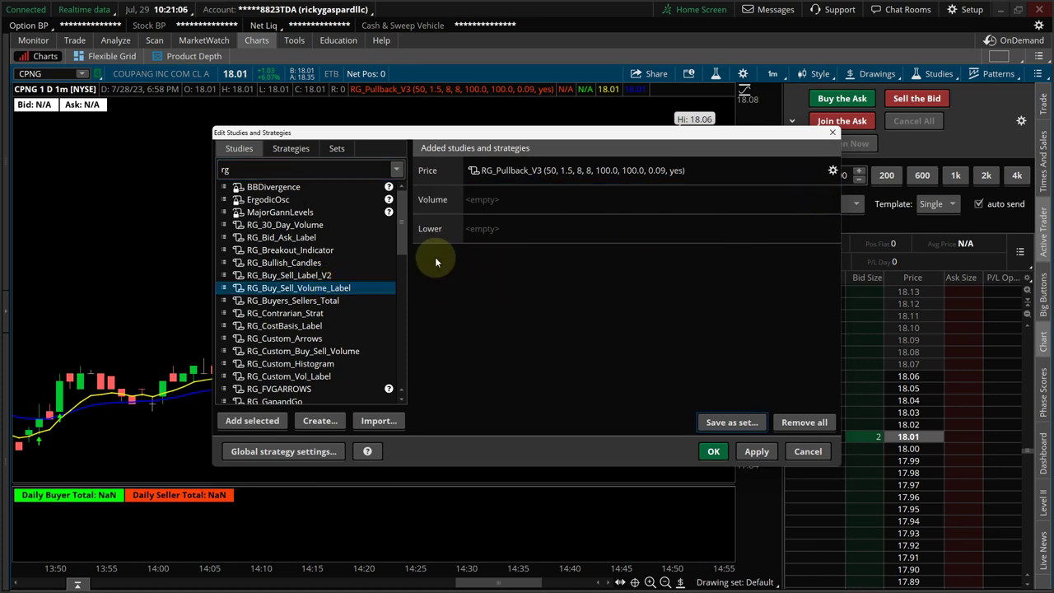
double_click(325, 276)
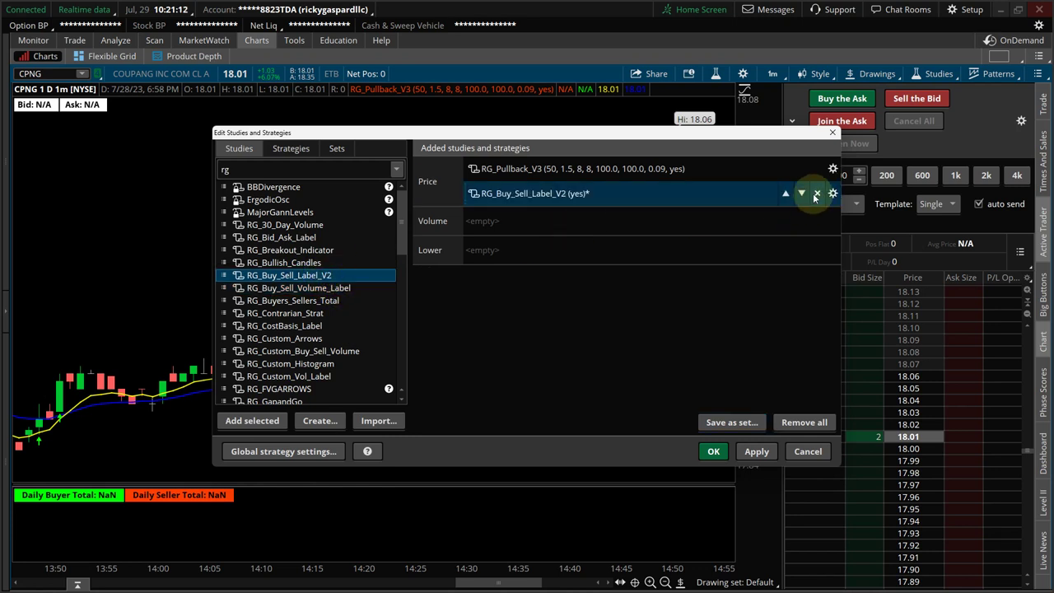
click(811, 194)
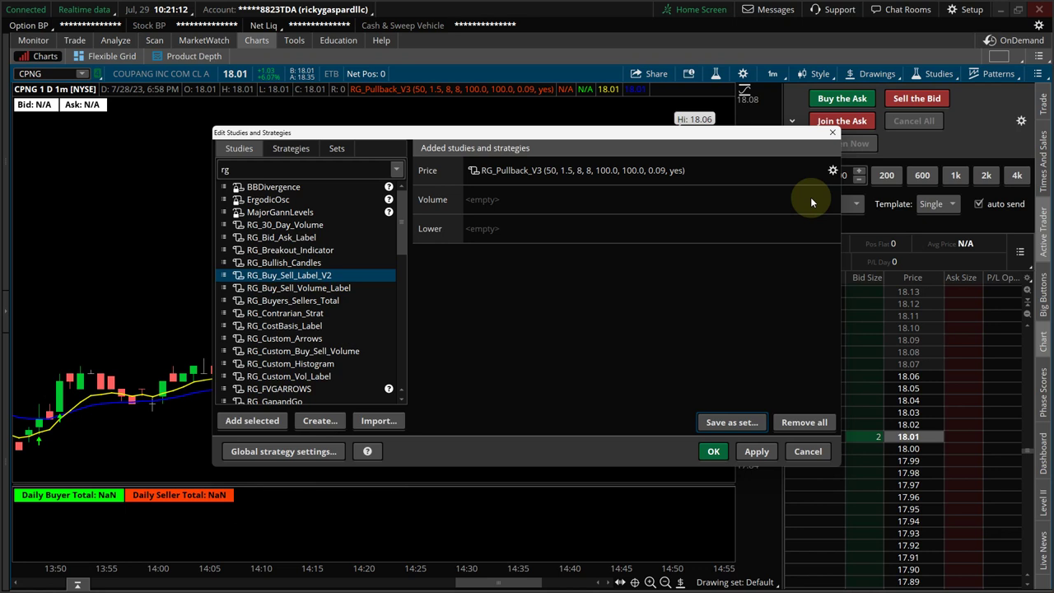
Try RG_Custom_Buy_Sell_Volume as a lower study on the chart, then remove it from the added studies
double_click(321, 351)
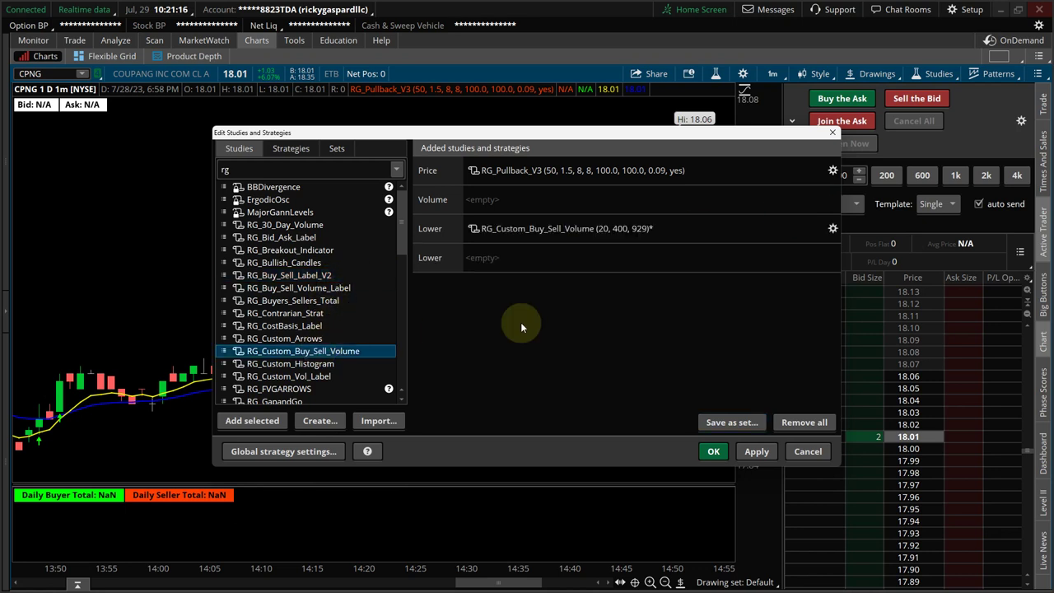
click(750, 454)
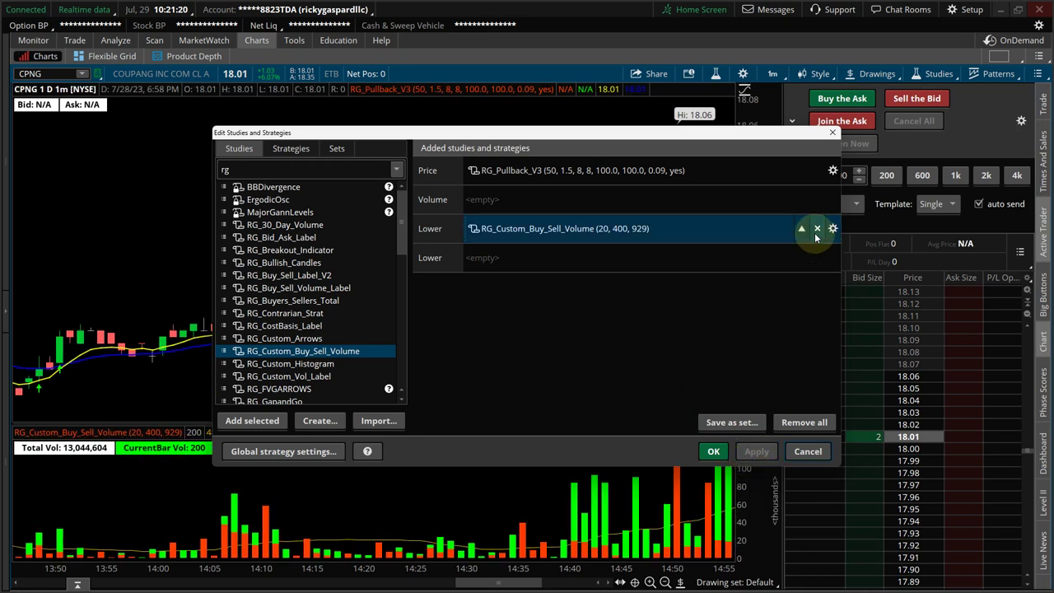
click(814, 232)
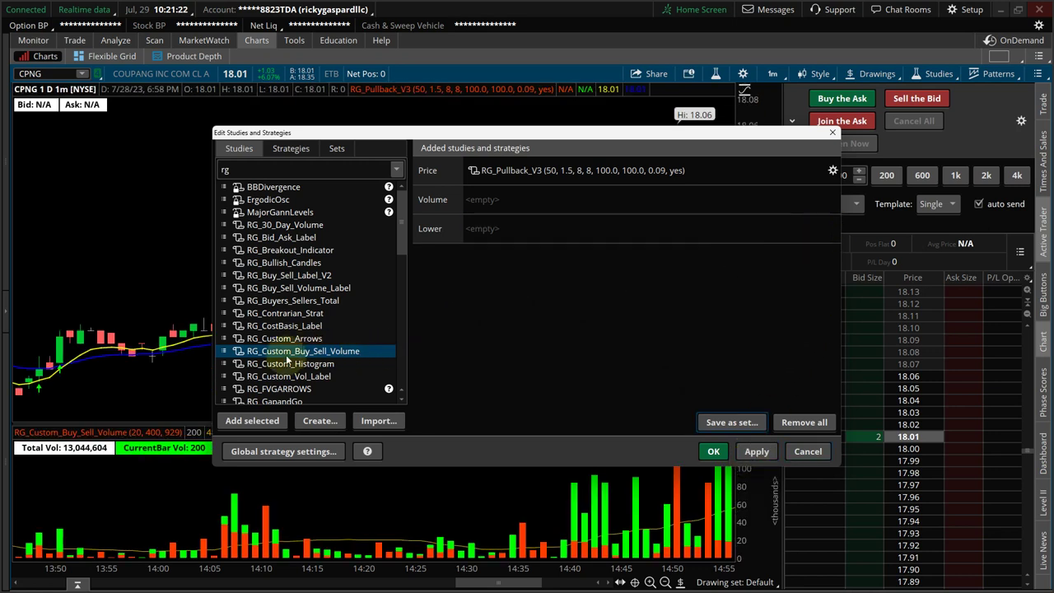
Add RG_Custom_Vol_Label as the lower study and apply it to the chart
click(285, 376)
double_click(284, 376)
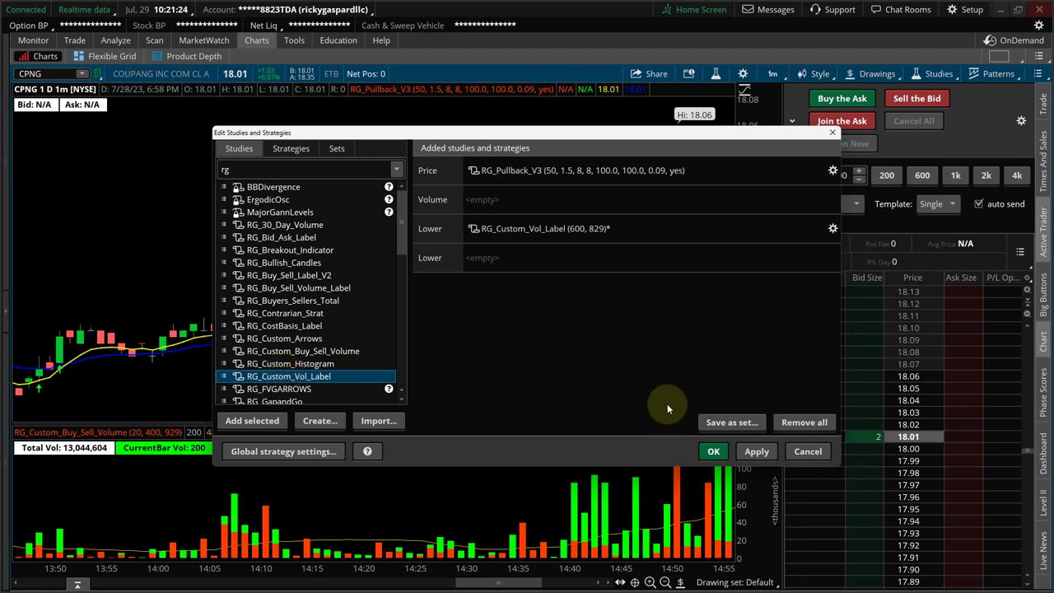
click(754, 452)
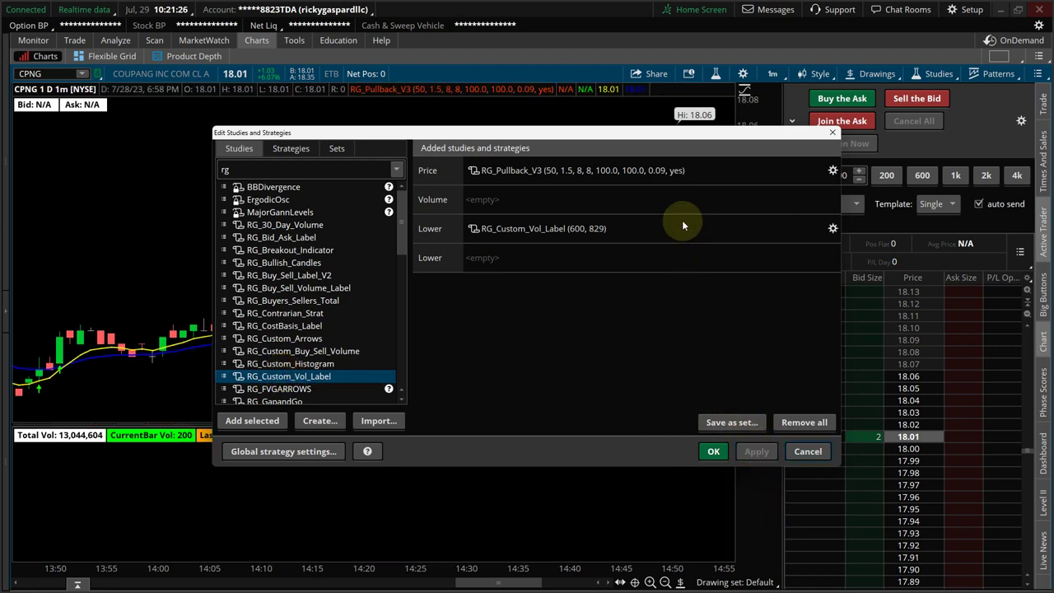
Accept the study setup and shrink the lower volume label pane to a thin strip beneath the price chart
drag(618, 135, 639, 147)
click(548, 241)
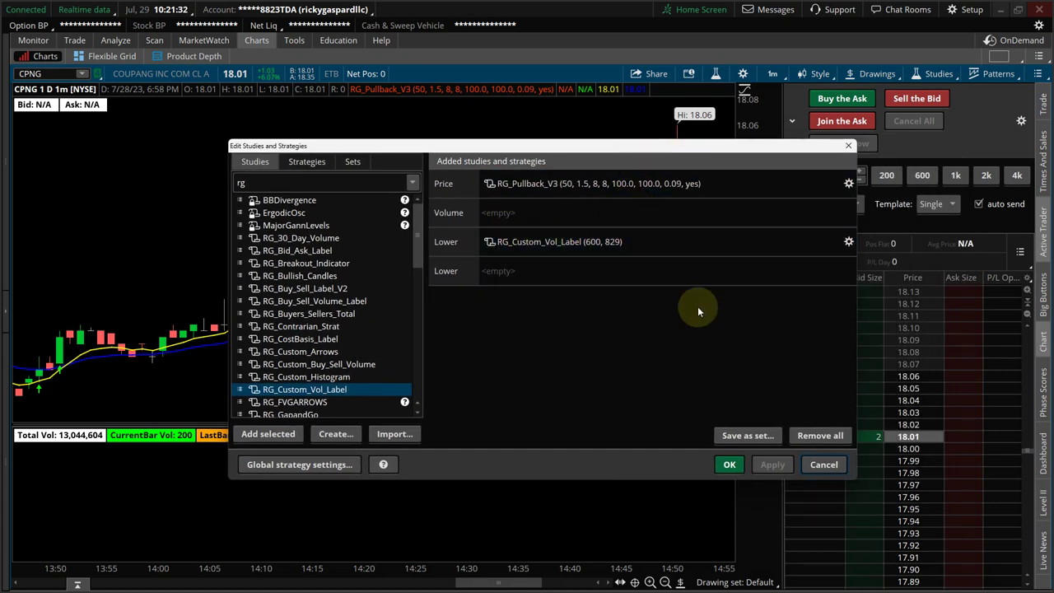
click(728, 465)
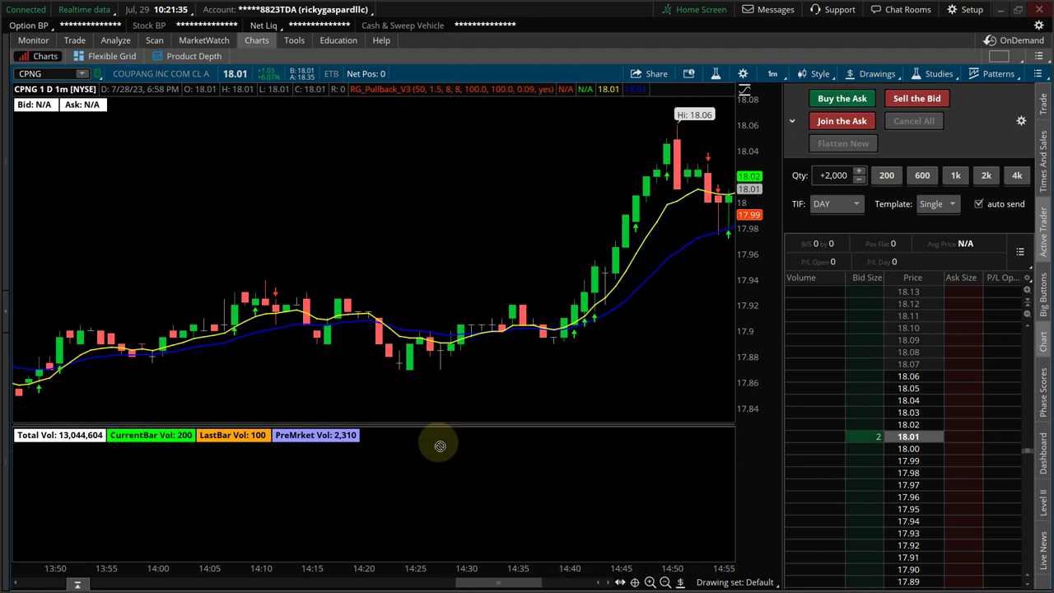
drag(438, 422, 436, 527)
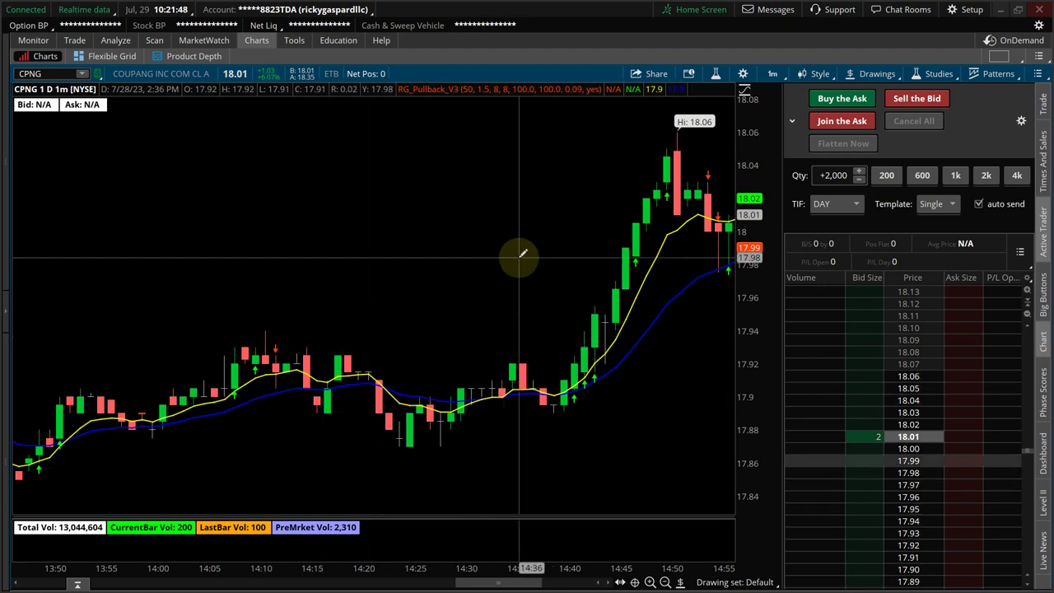
Save the workspace as "Youtube Video" and switch the platform to OnDemand mode
click(955, 13)
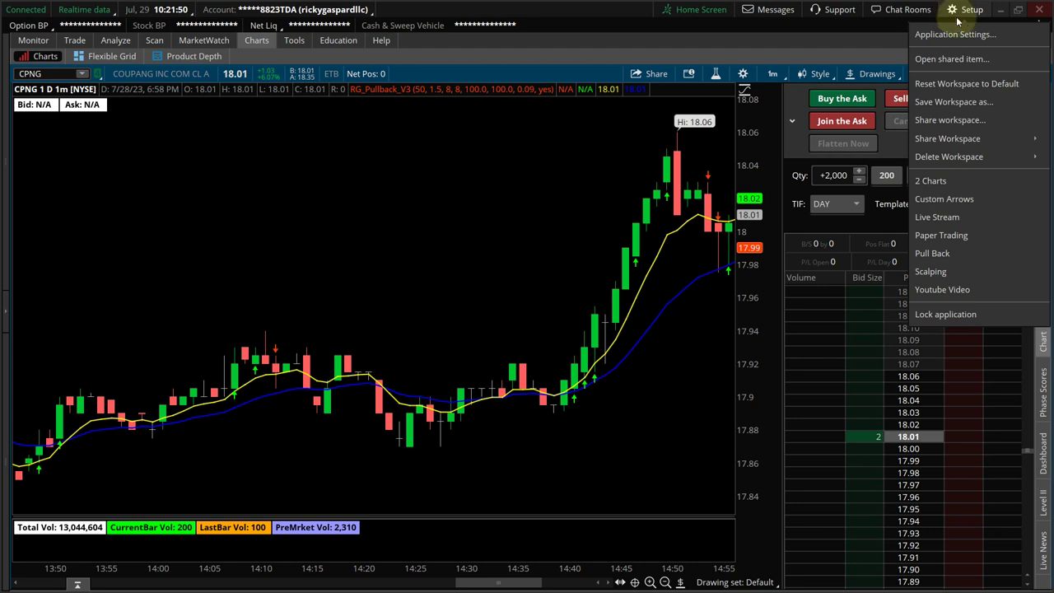
click(943, 102)
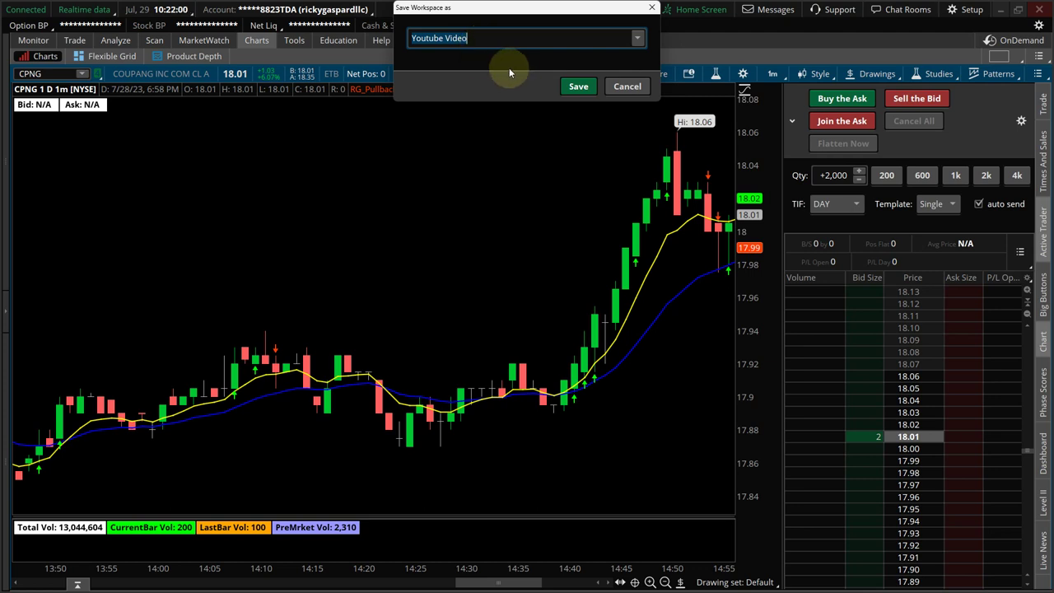
click(578, 86)
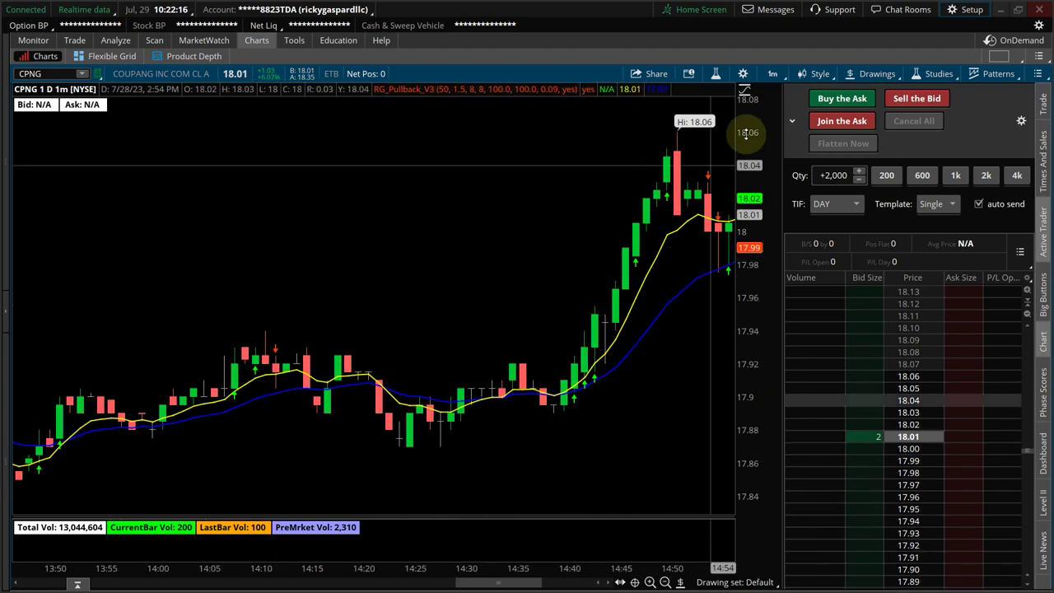
click(1013, 40)
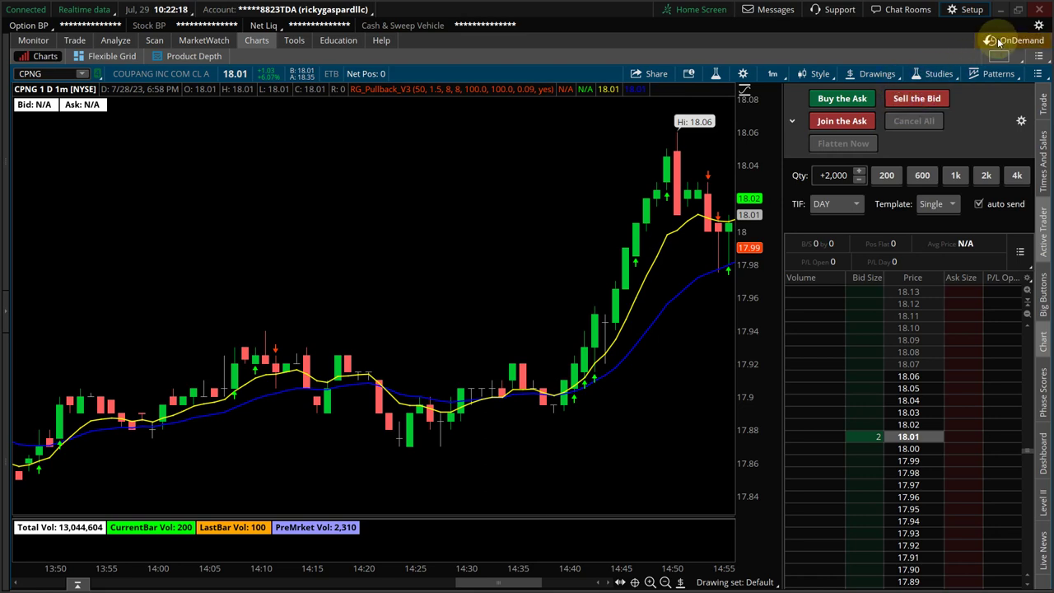
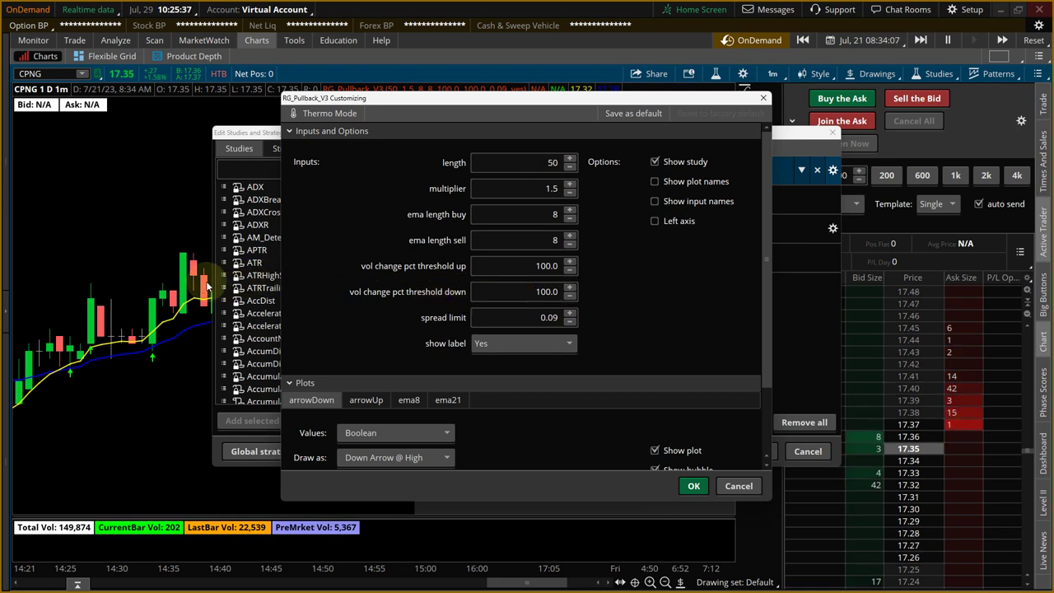
Set RG_Pullback_V3's vol change pct threshold down to .50 and threshold up to 200, and accept the study changes
double_click(534, 291)
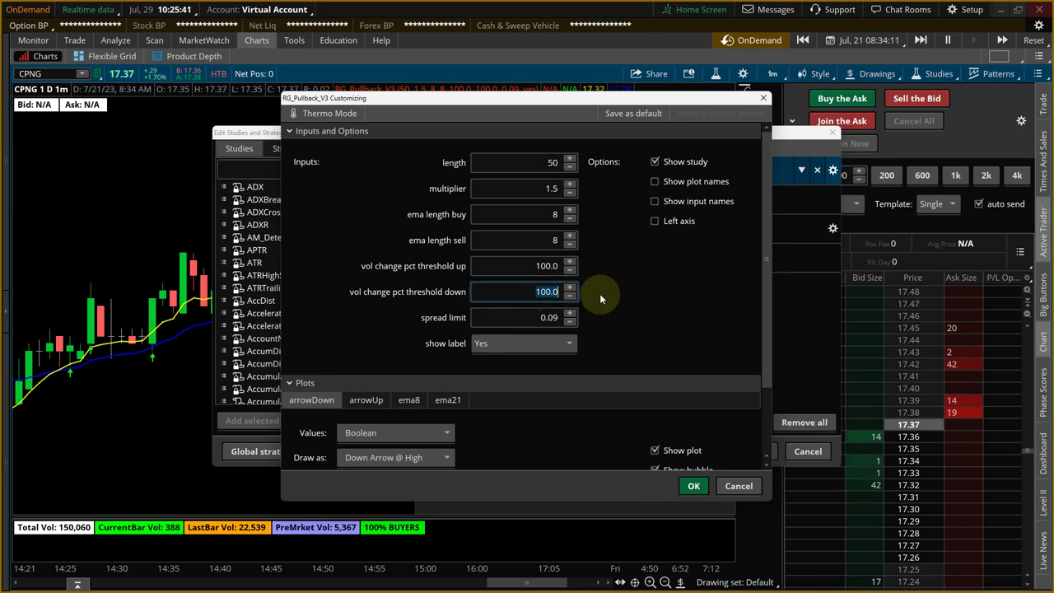
text(.50)
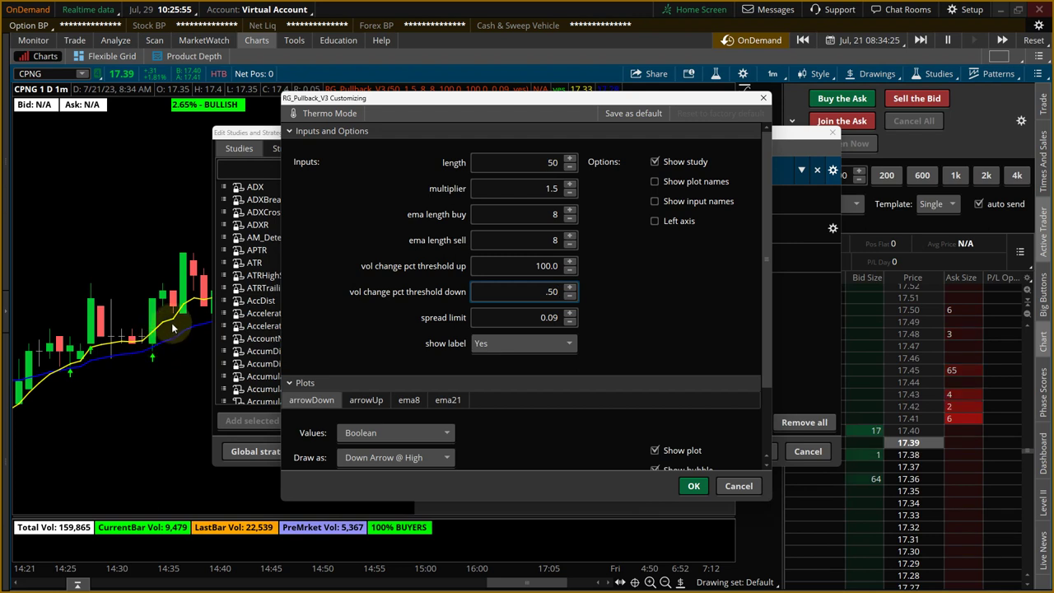
click(536, 265)
key(End)
key(BackSpace)
key(BackSpace)
key(BackSpace)
key(BackSpace)
key(BackSpace)
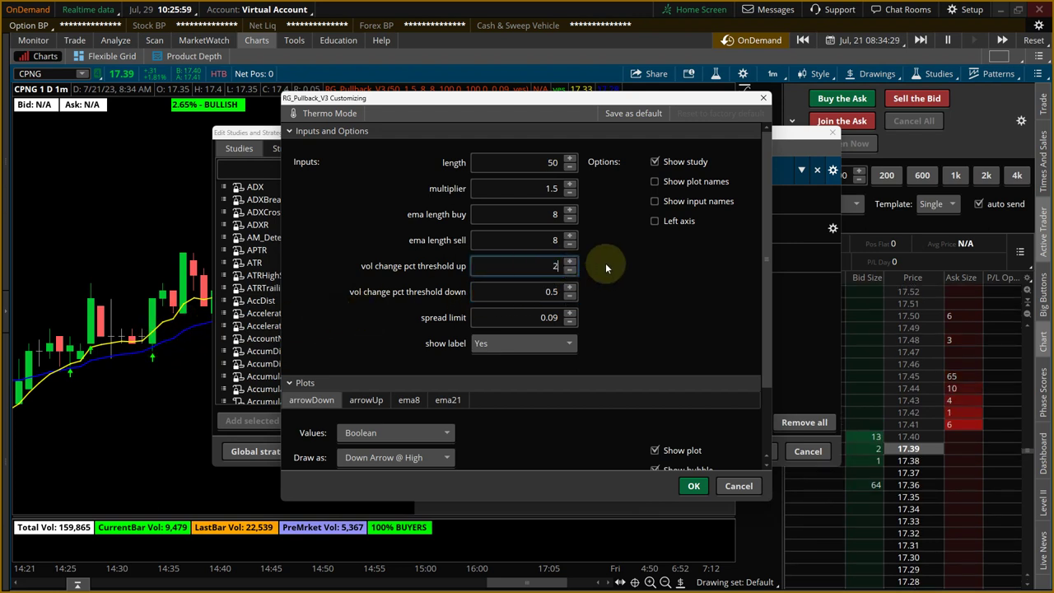
text(200)
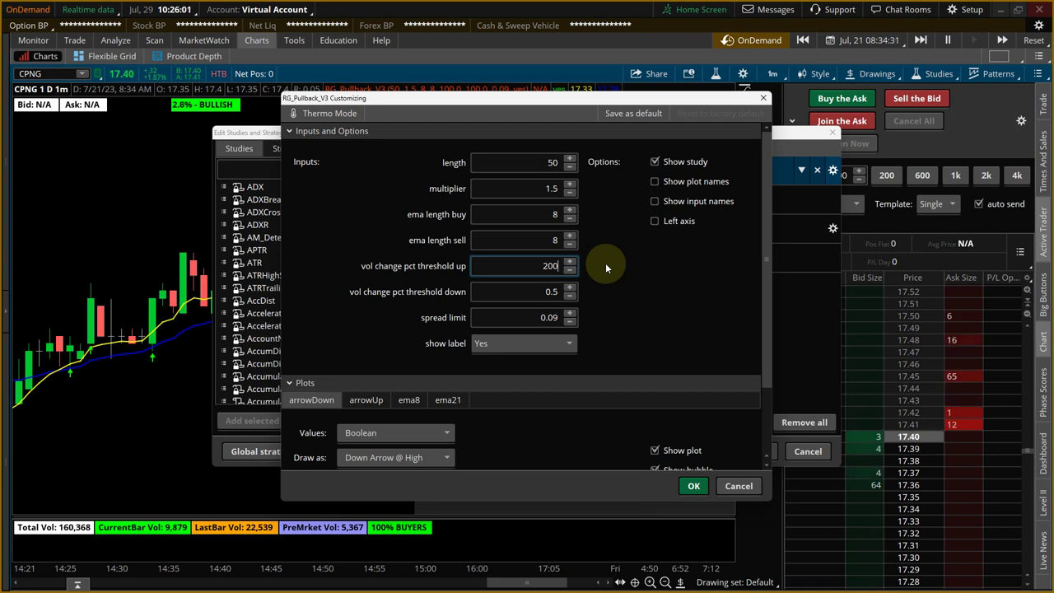
key(Return)
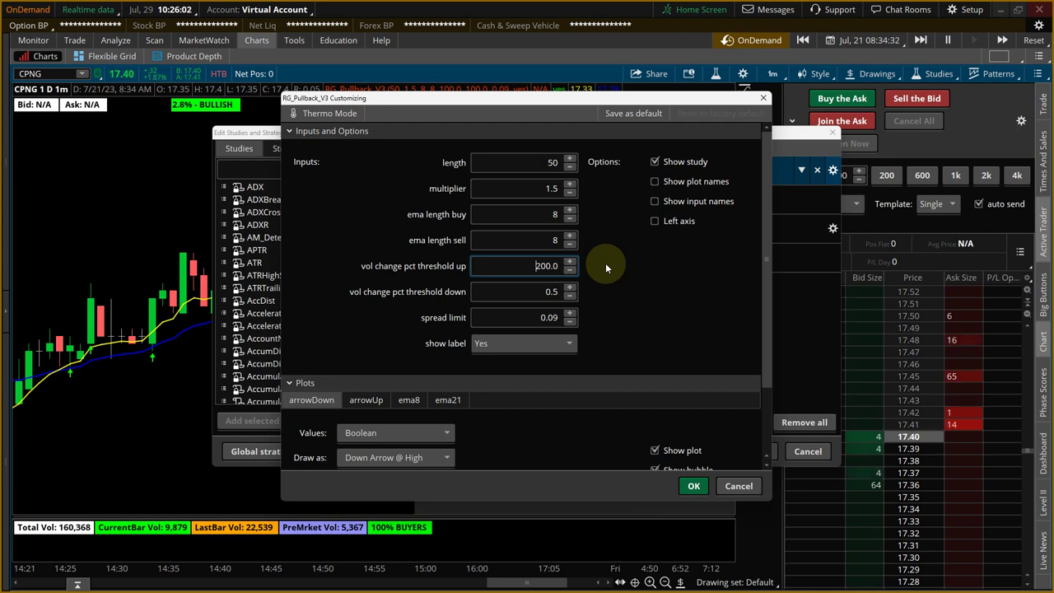
click(690, 486)
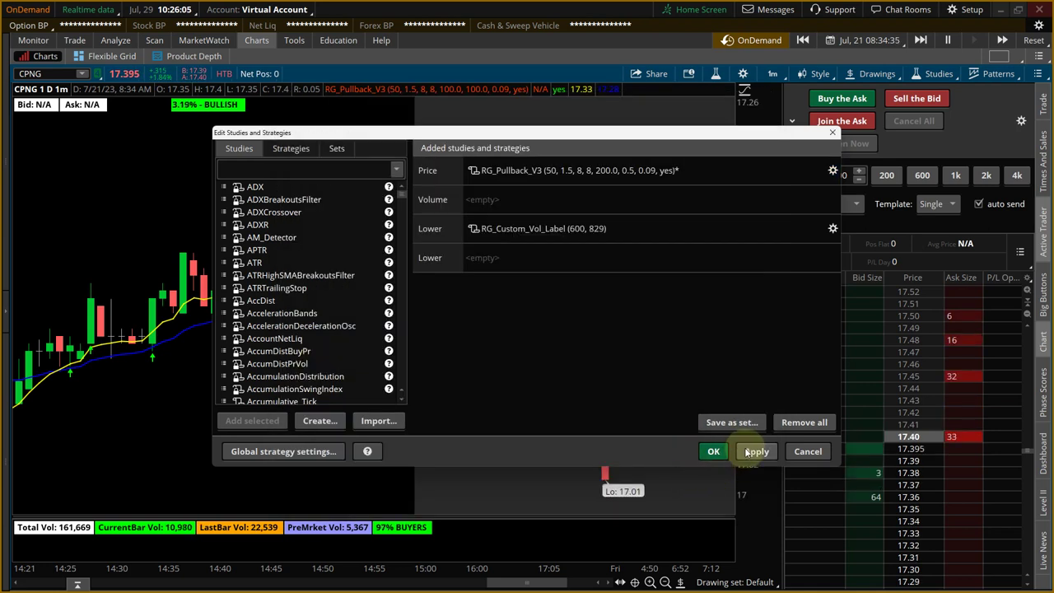
click(713, 451)
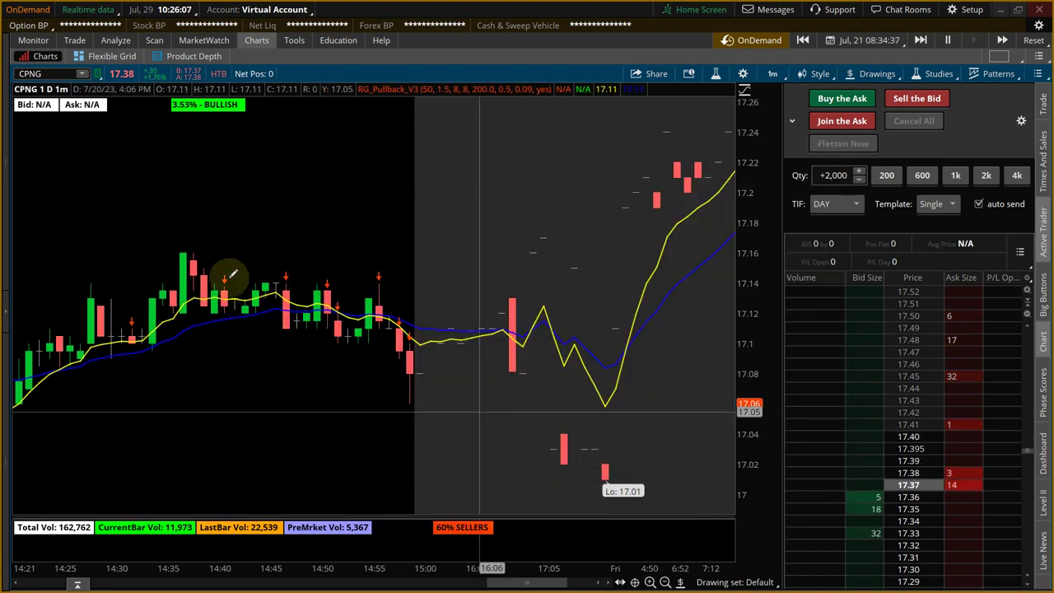
Move the OnDemand replay to July 26, 2023 at 08:35:08 and load the symbol XPEV on the chart
scroll(144, 342, up, 5)
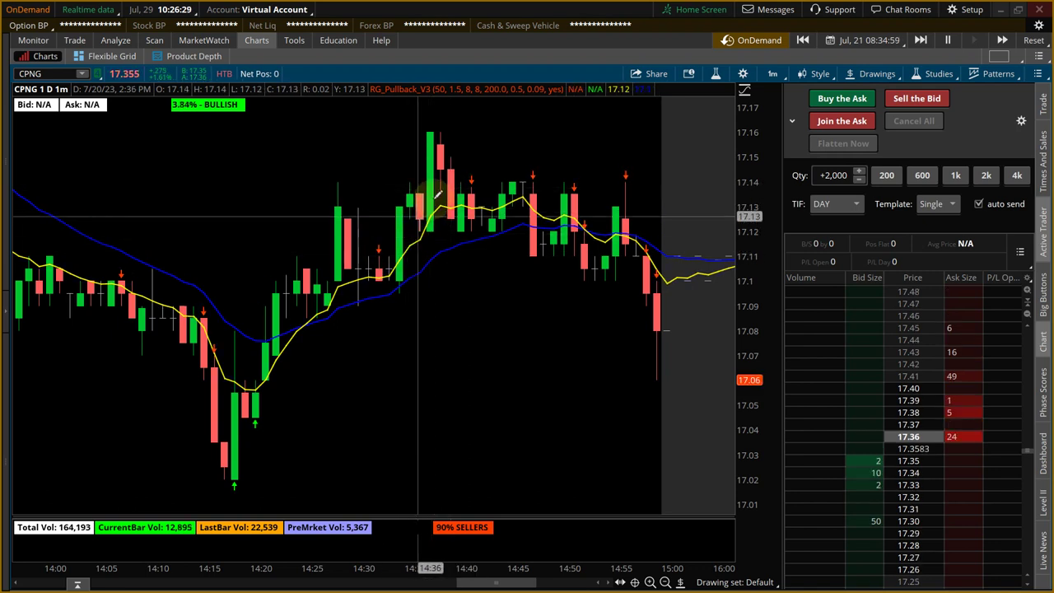
scroll(443, 175, down, 3)
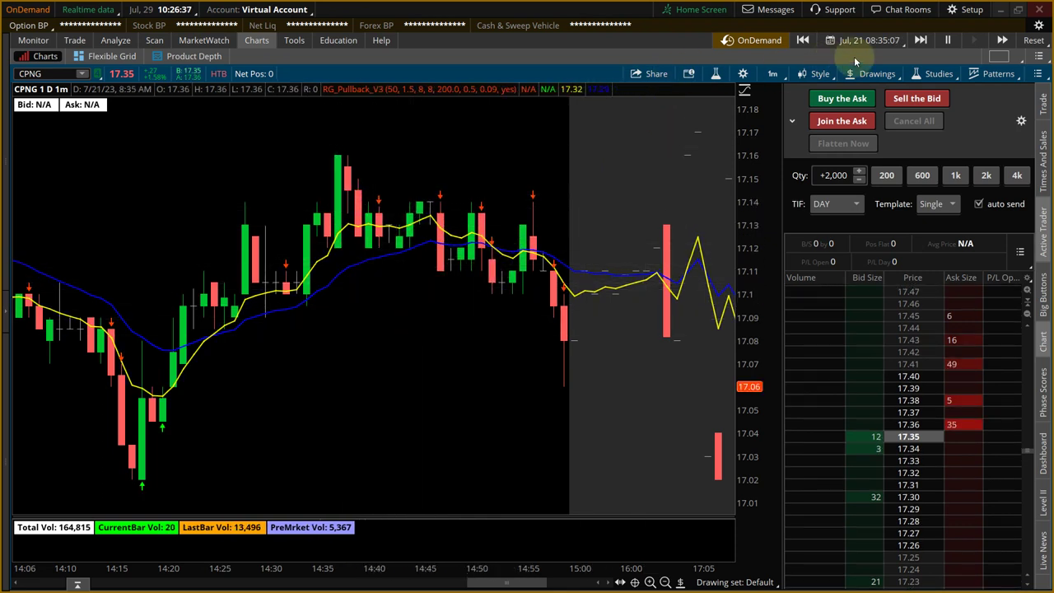
click(883, 41)
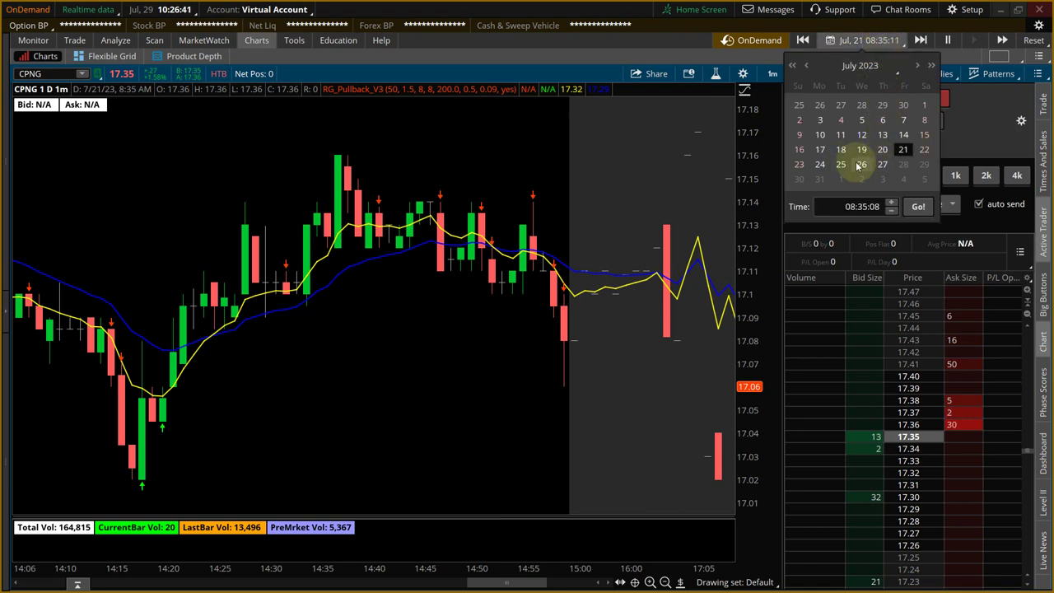
click(918, 206)
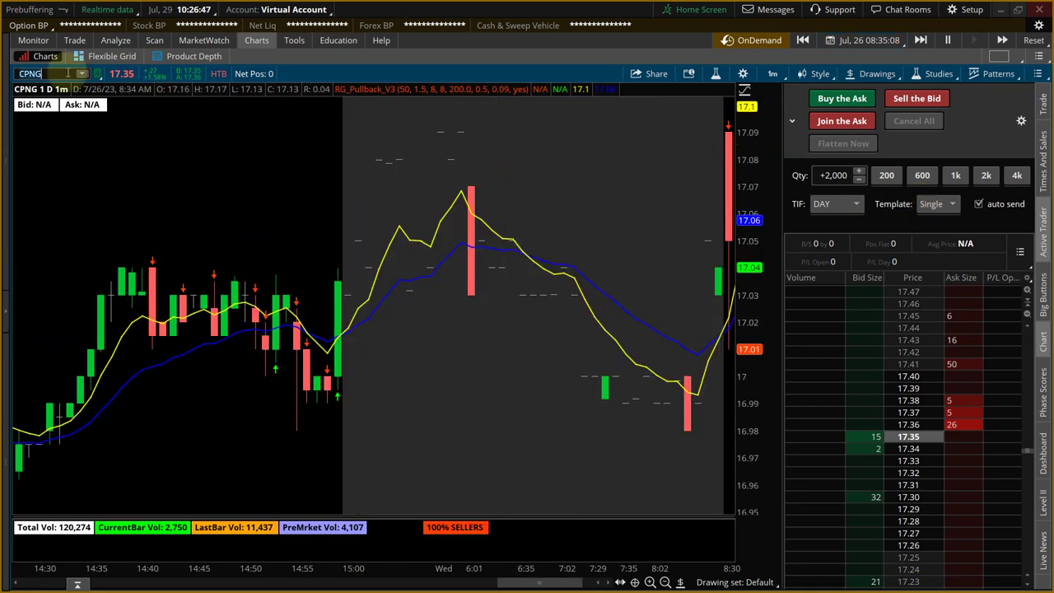
click(68, 74)
text(XPEV)
key(Return)
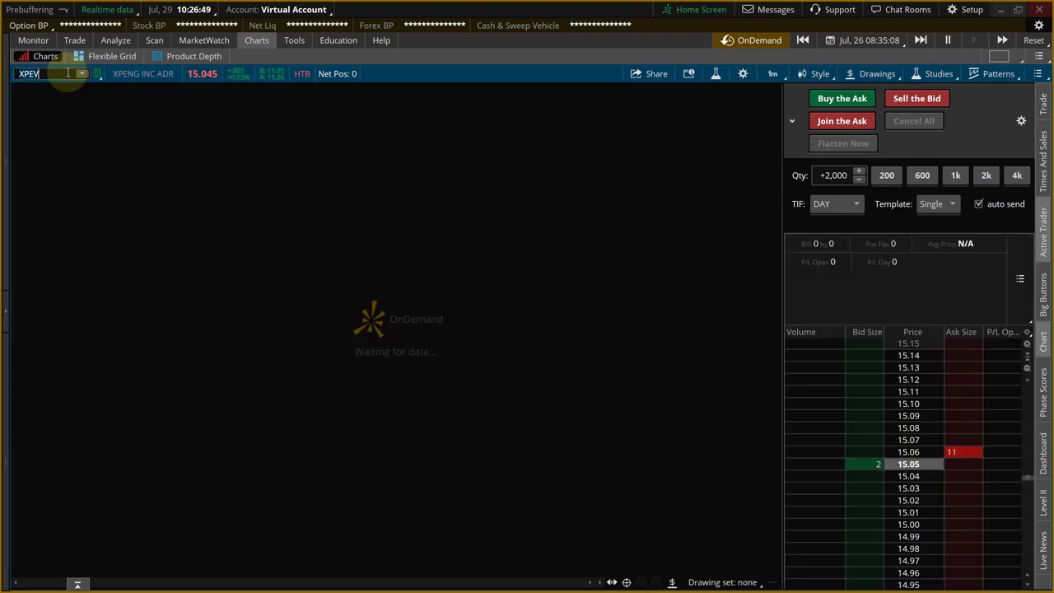
Reset the OnDemand time and start the replay at July 26, 2023, 08:30:00
scroll(394, 249, down, 10)
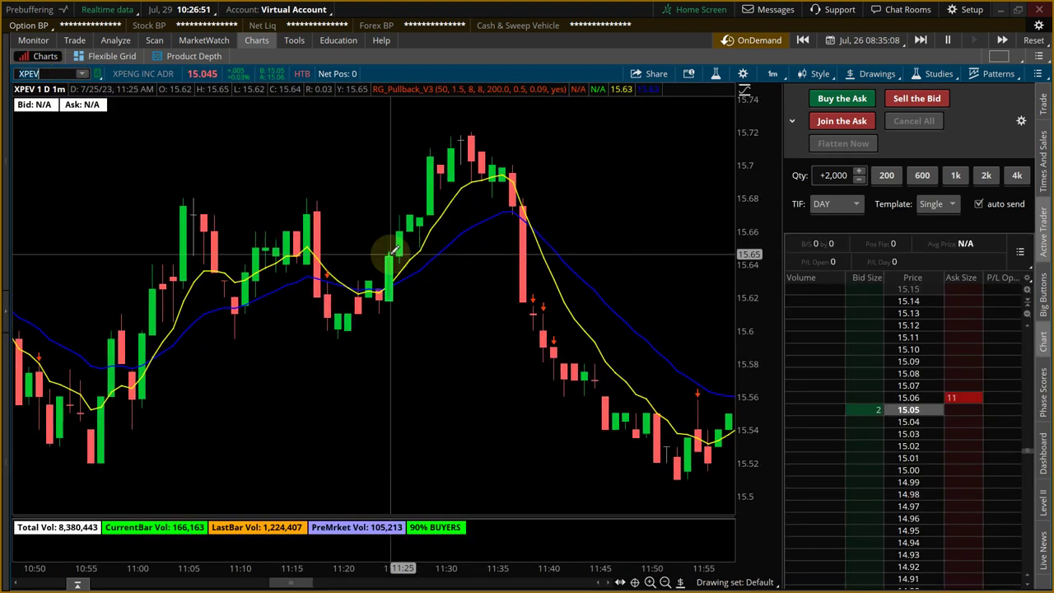
scroll(395, 250, down, 10)
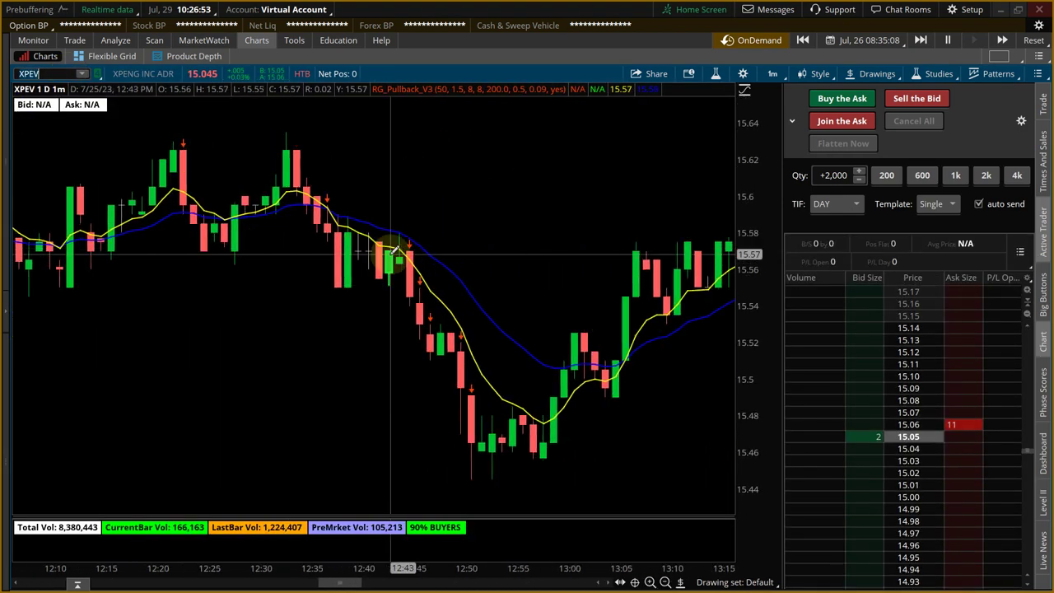
scroll(394, 249, down, 7)
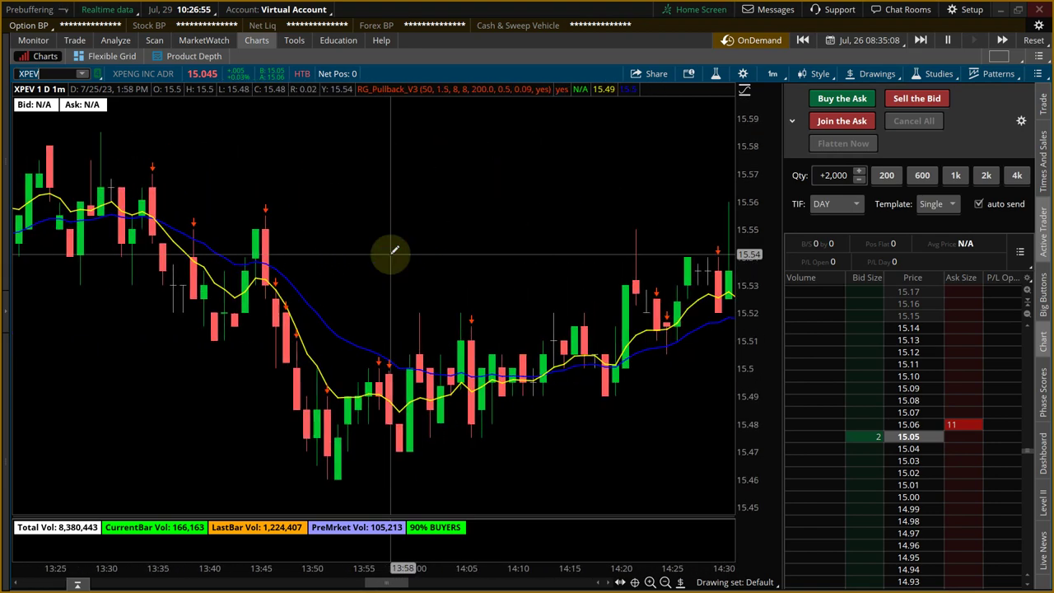
middle_click(392, 255)
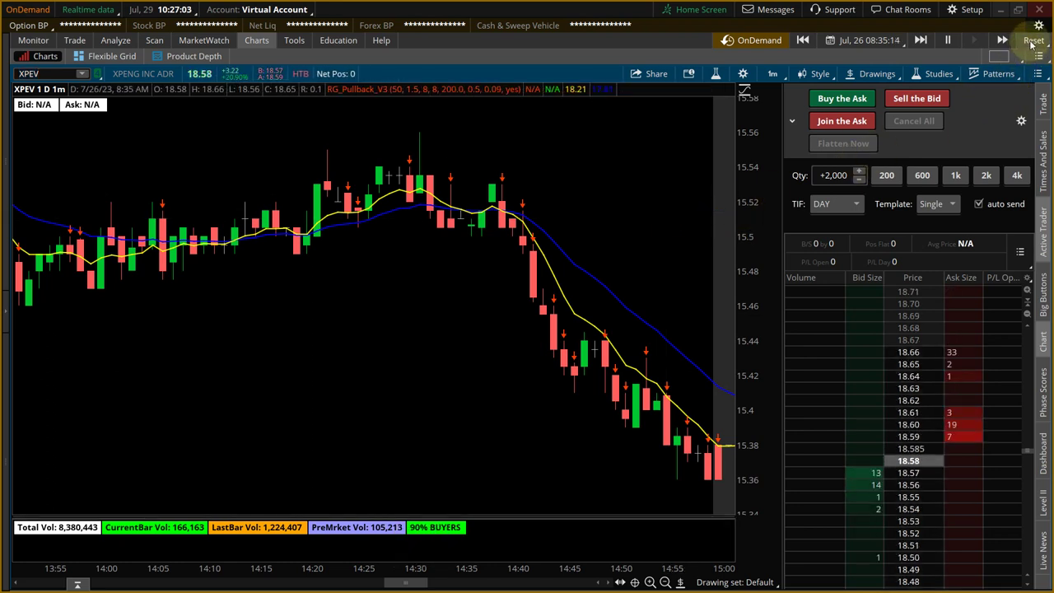
click(1033, 41)
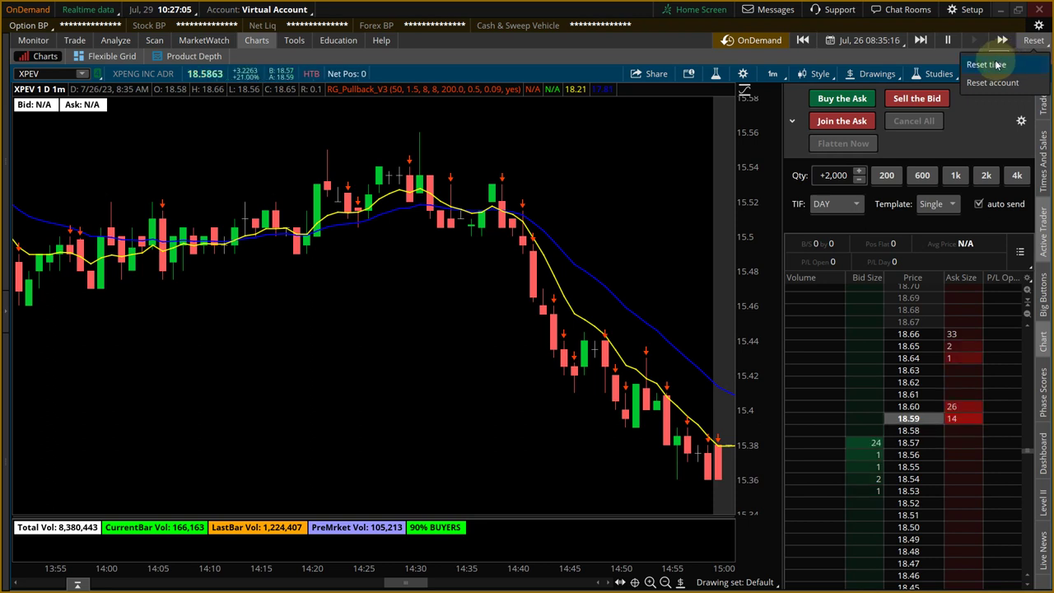
click(997, 64)
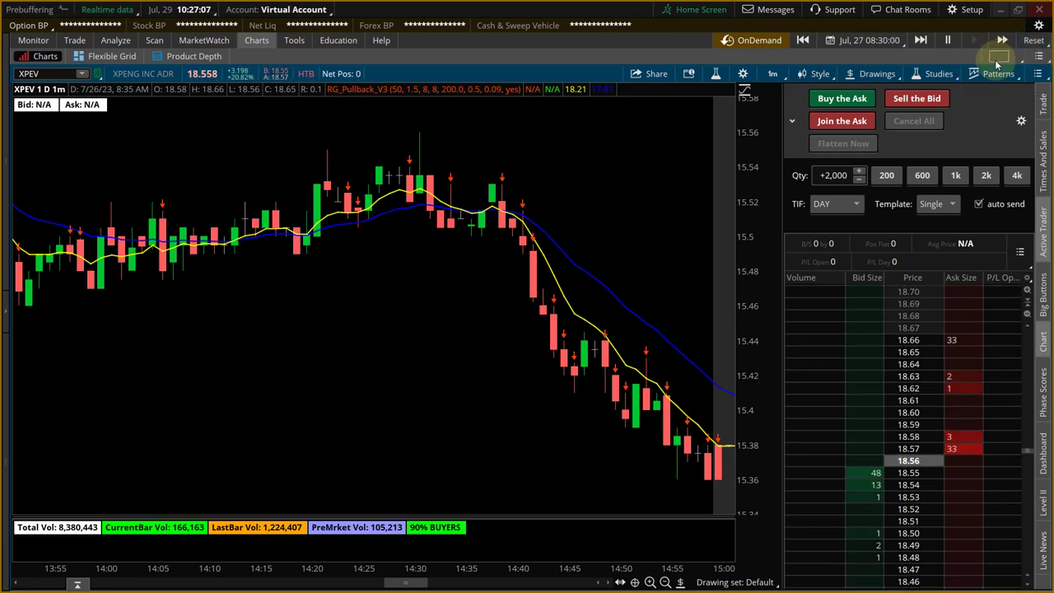
click(861, 40)
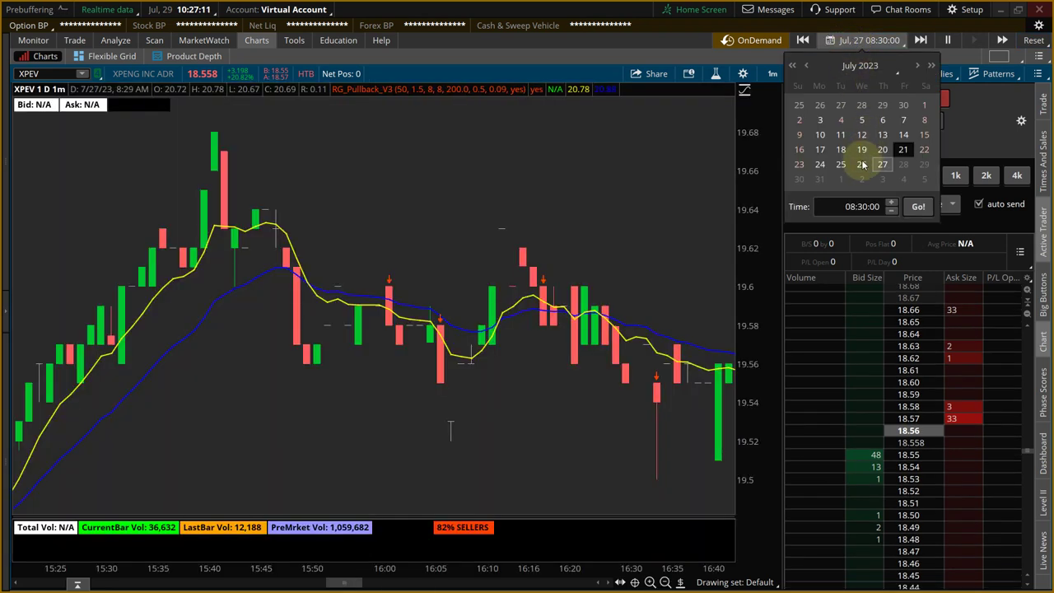
click(916, 206)
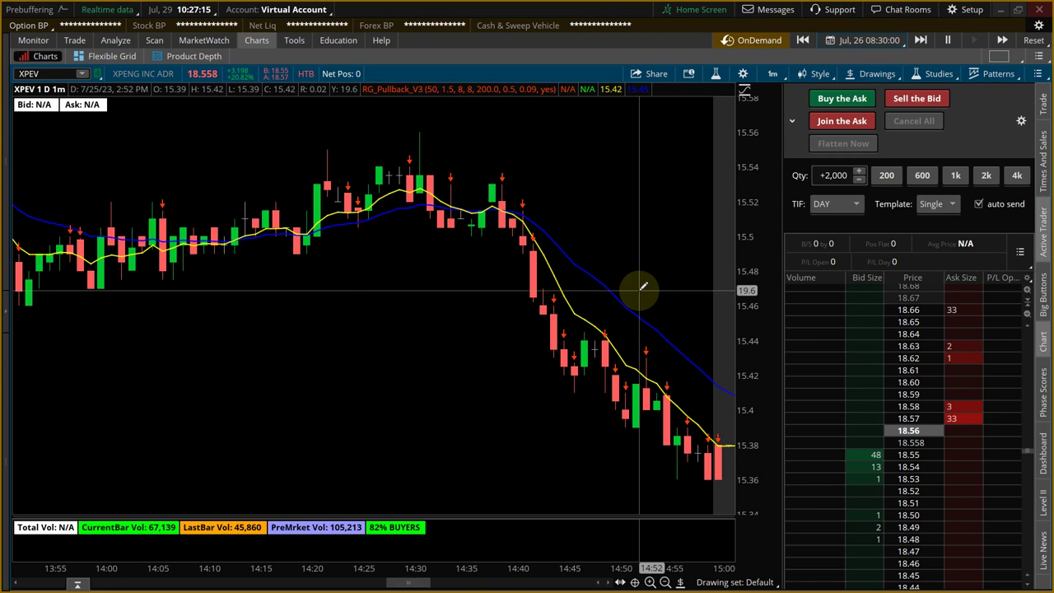
Pause the OnDemand replay of XPEV just after 08:30:00 on July 26
mouse_move(639, 290)
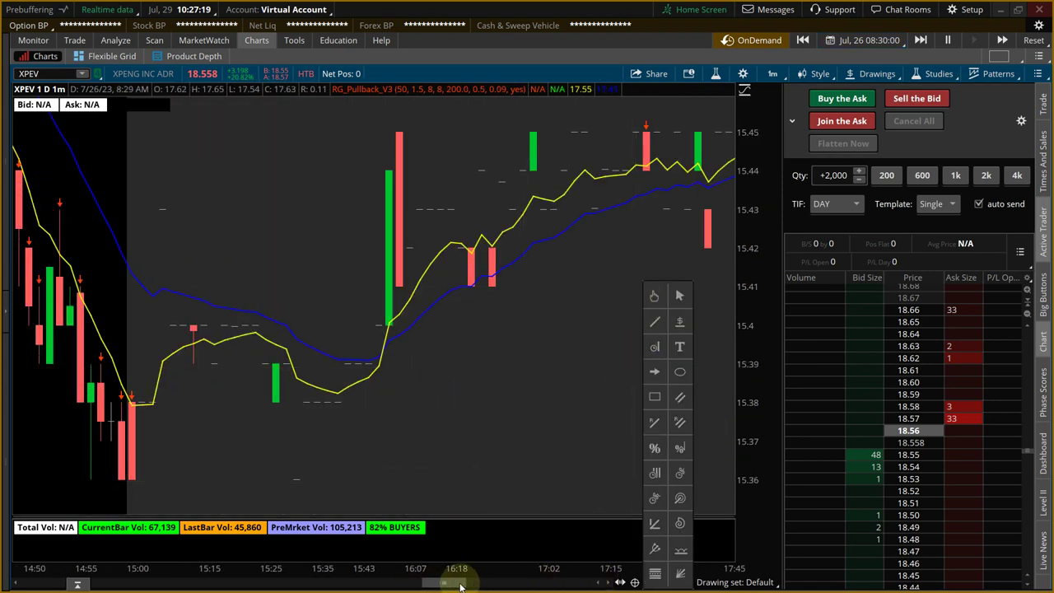
click(620, 581)
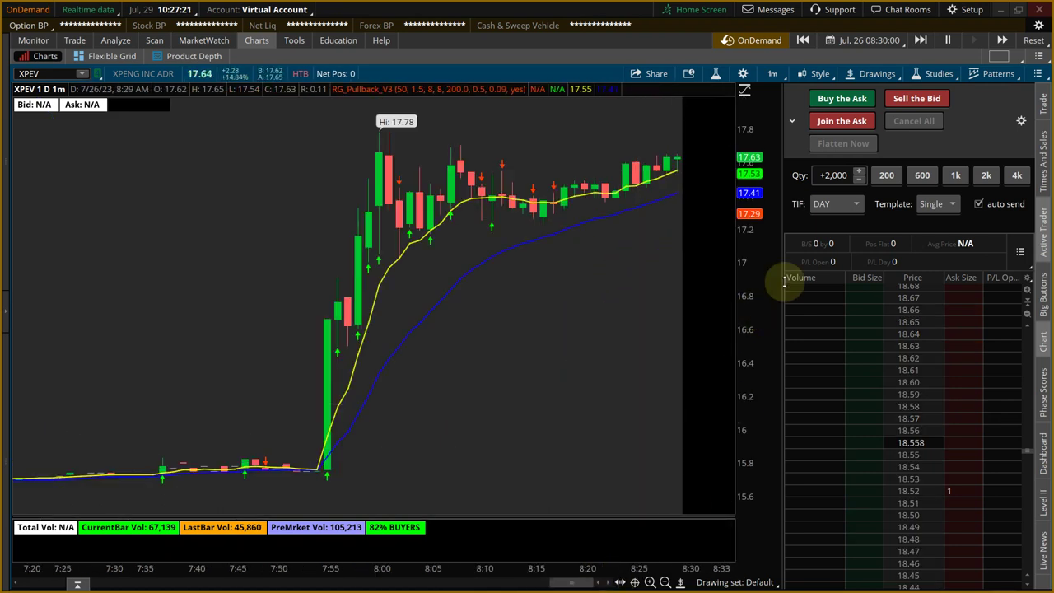
click(949, 40)
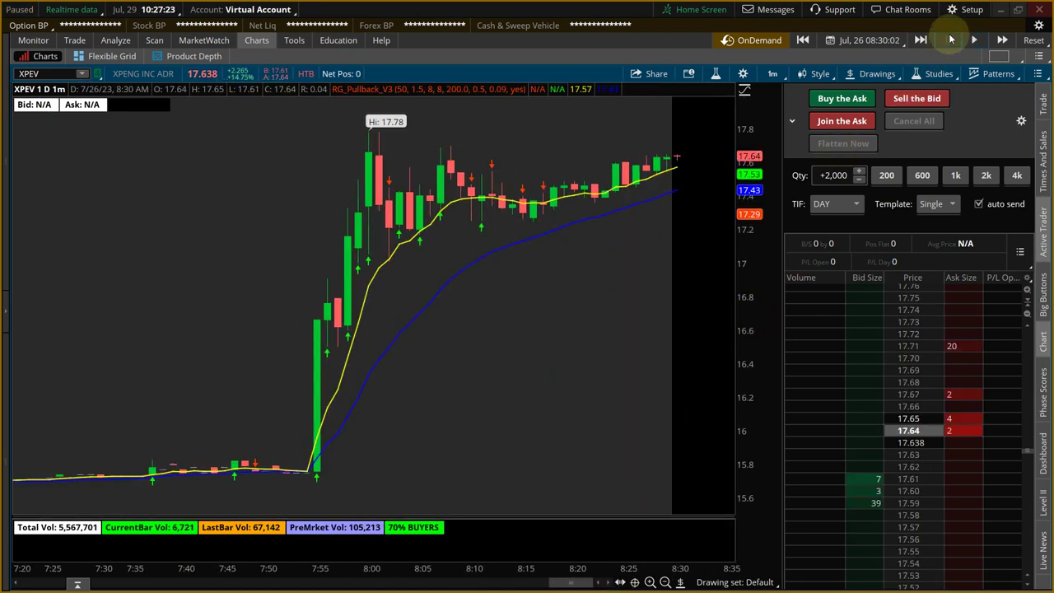
Open the settings of the RG_Pullback_V3 study and set its vol change pct threshold up to 100
click(935, 74)
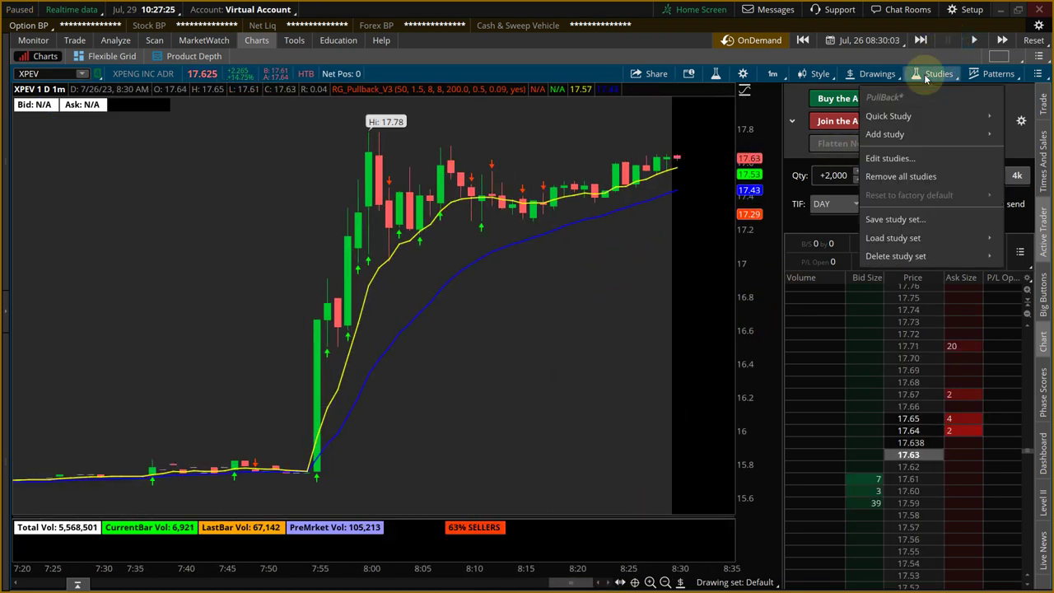
click(888, 158)
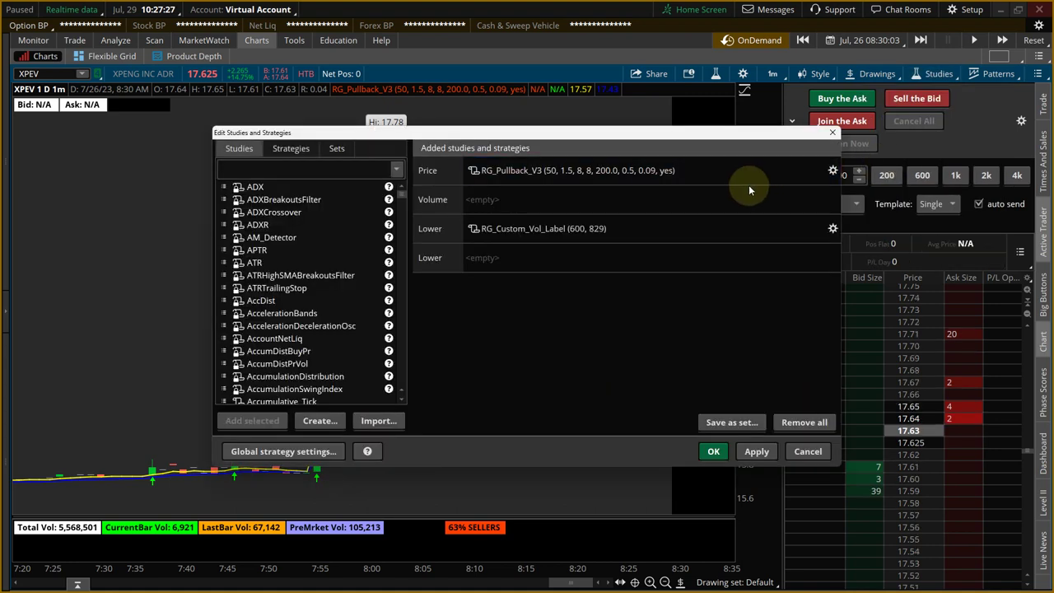
click(832, 170)
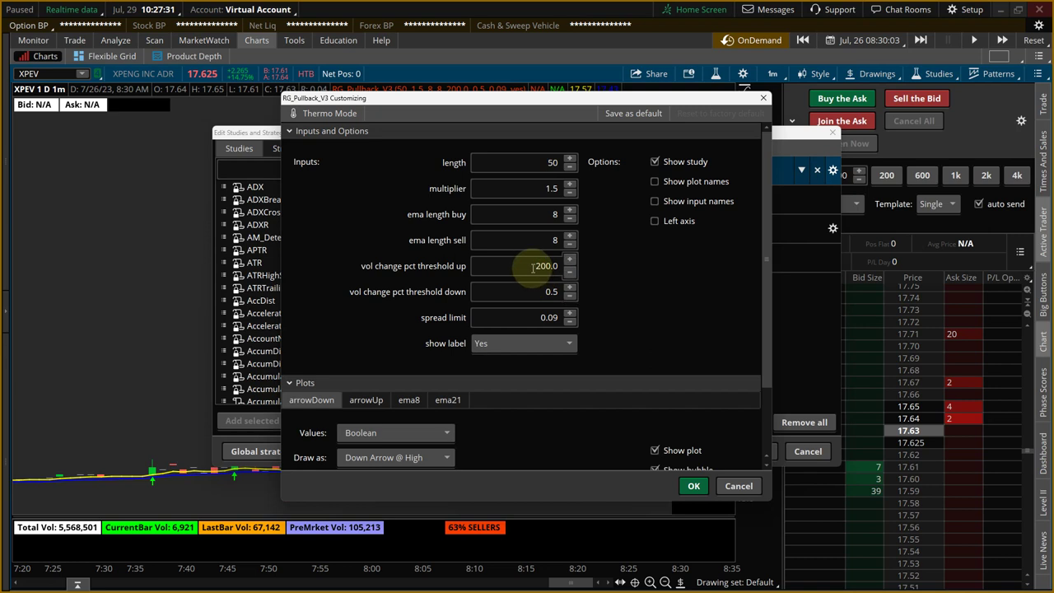
text(1000)
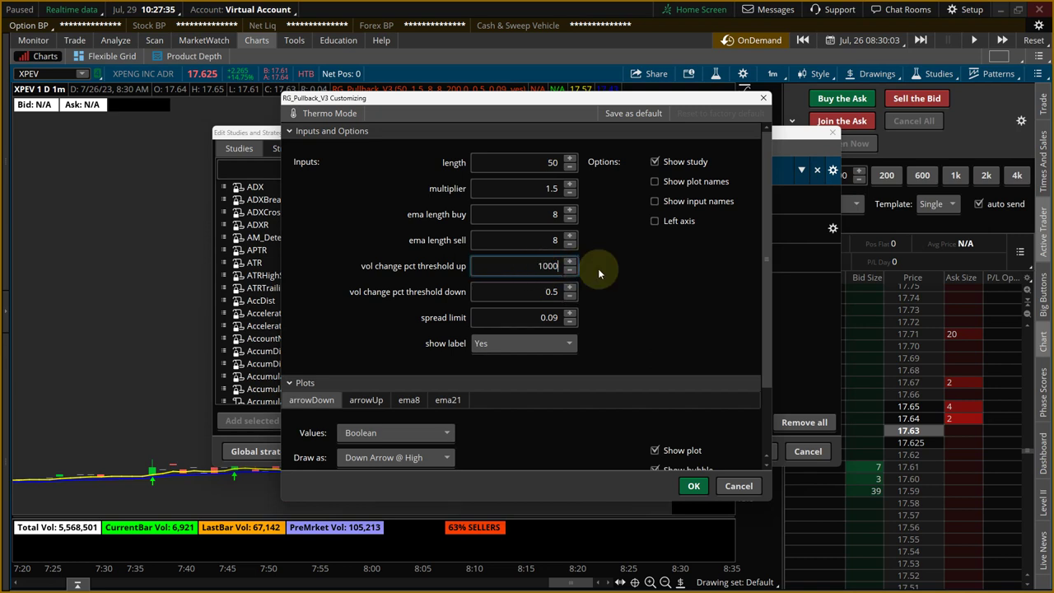
key(BackSpace)
key(Return)
Review RG_Pullback_V3's ema8 and ema21 plot settings and accept the study changes
scroll(591, 269, down, 3)
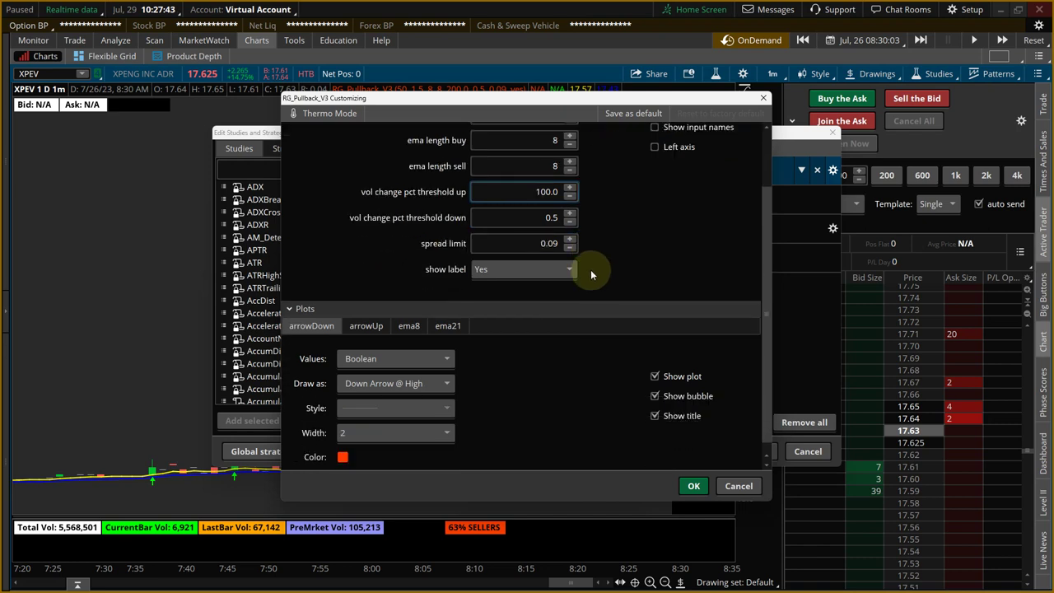
scroll(441, 297, down, 1)
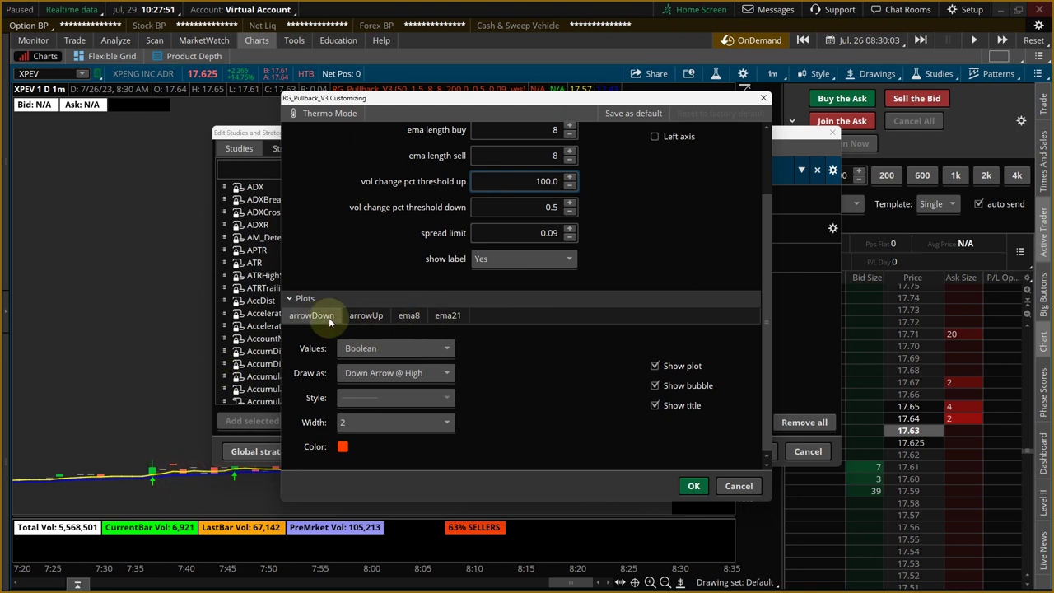
click(422, 316)
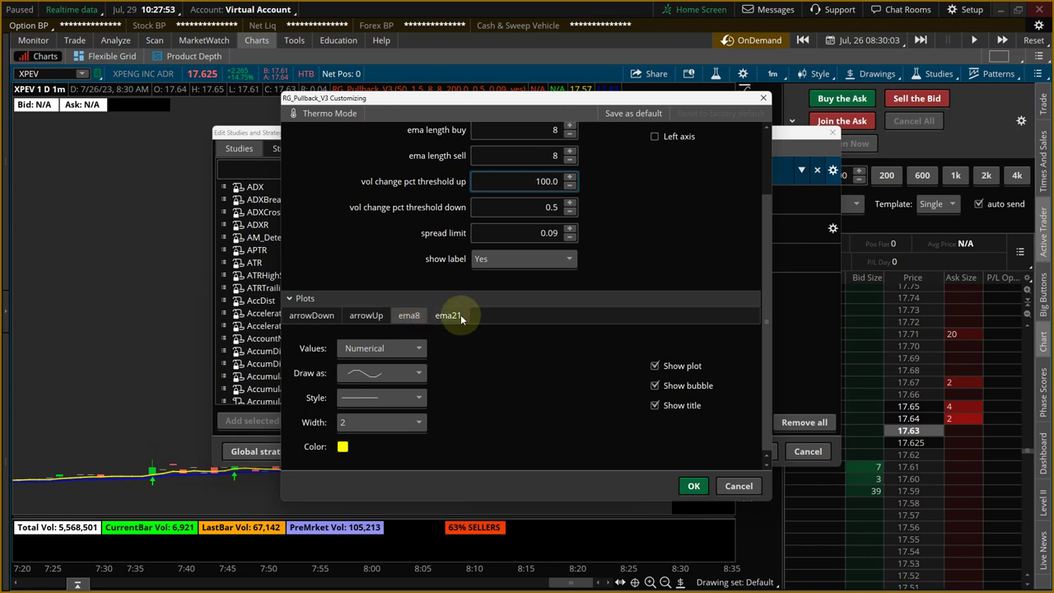
click(460, 315)
click(396, 313)
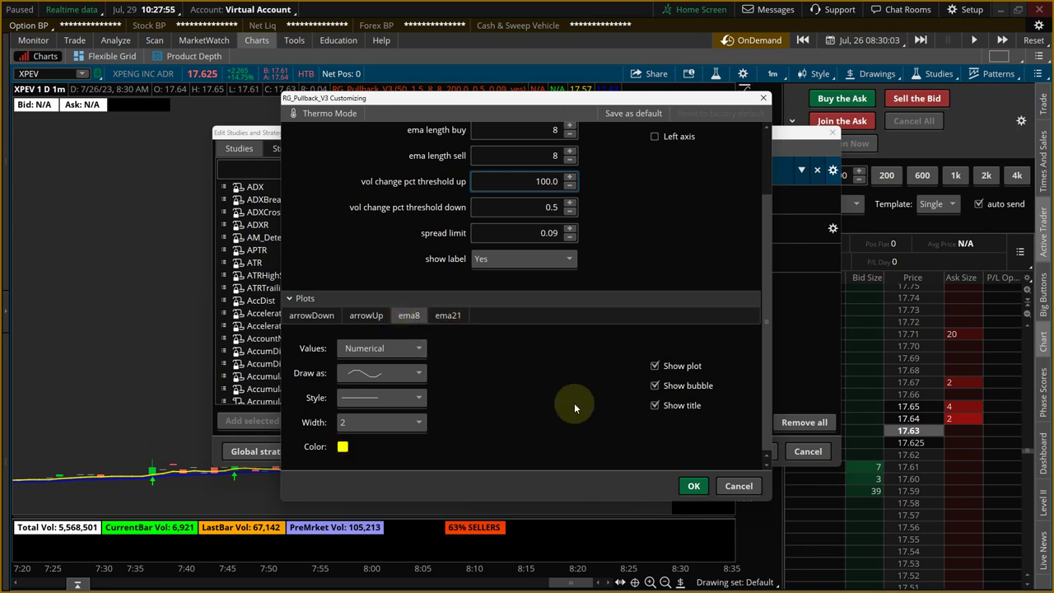
click(692, 486)
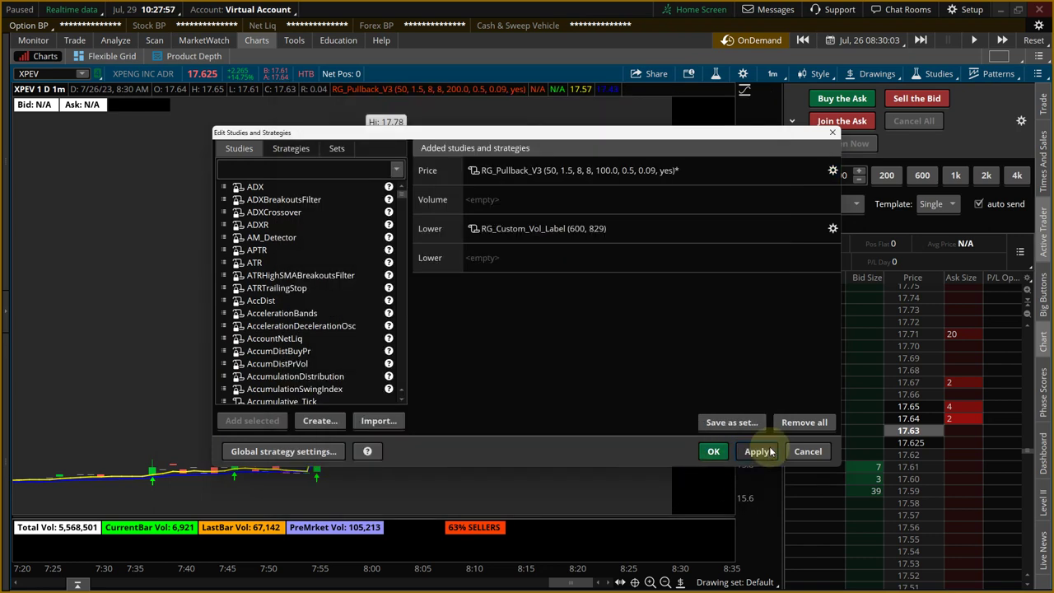
click(713, 451)
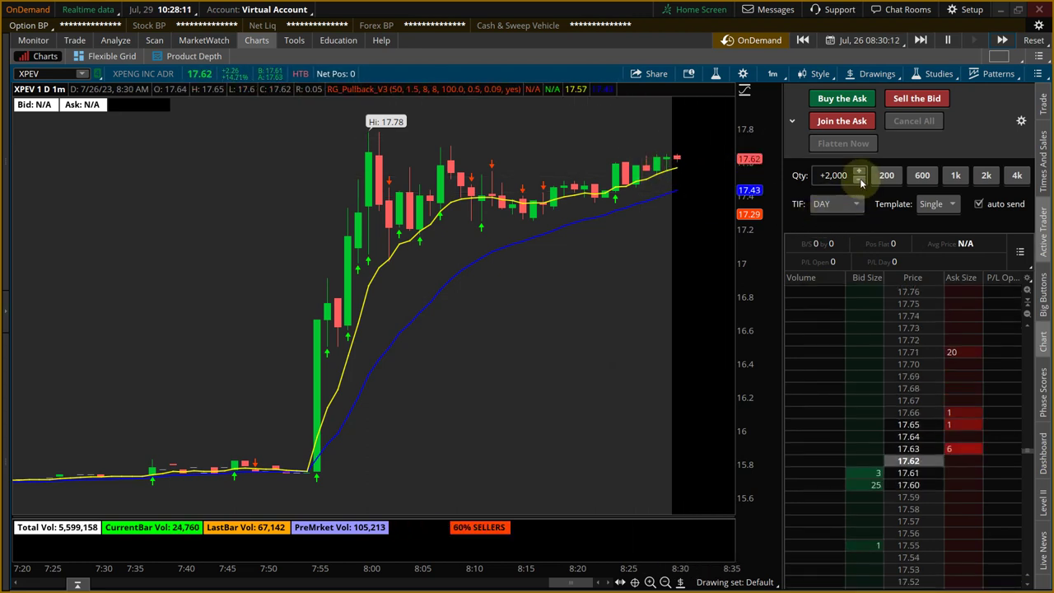
Set the order quantity to 800 shares and buy XPEV at the ask
click(914, 175)
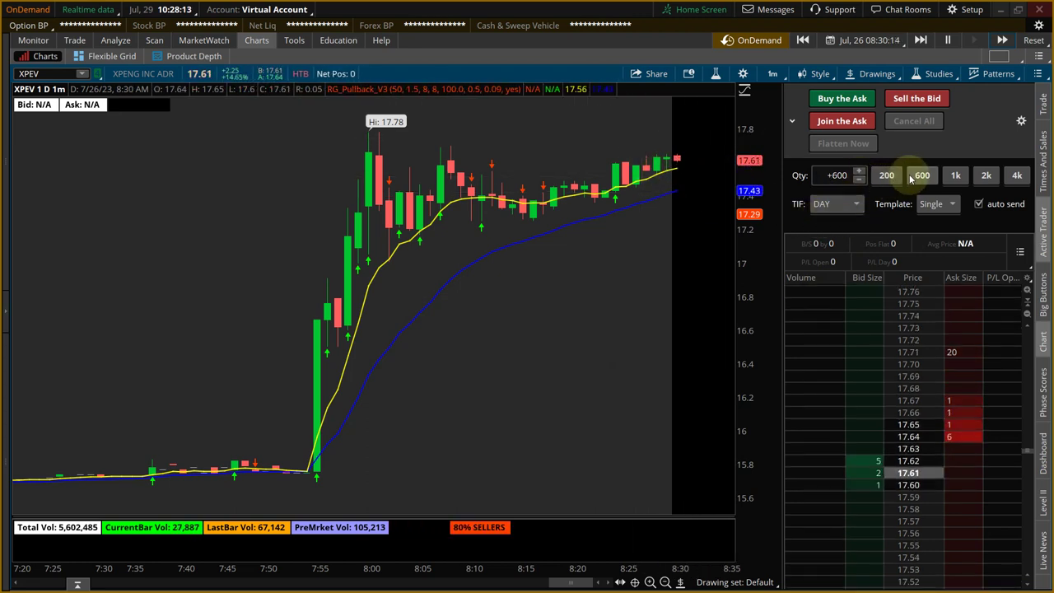
click(858, 170)
click(859, 171)
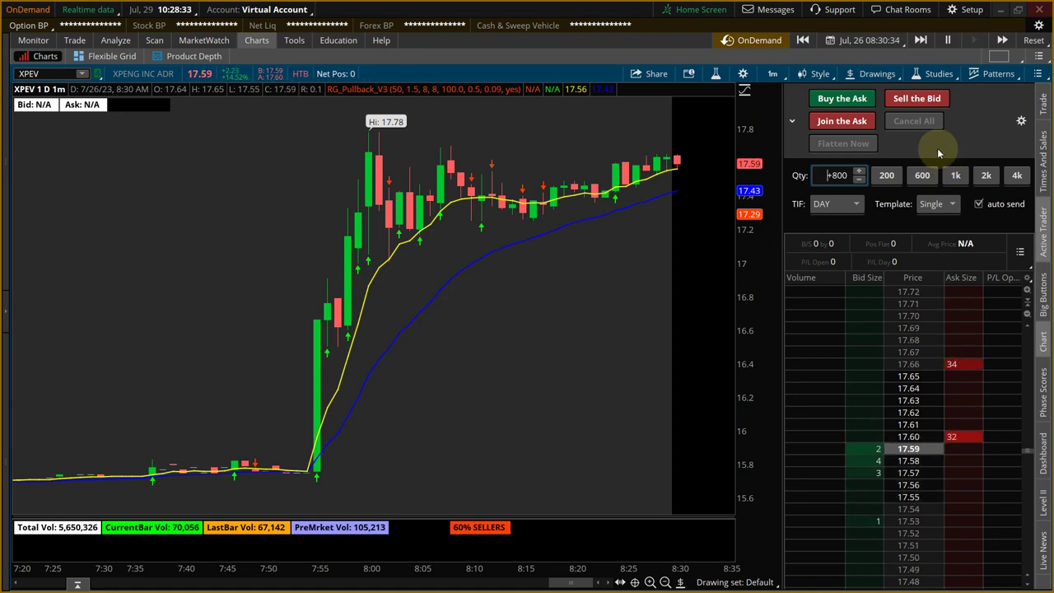
click(862, 183)
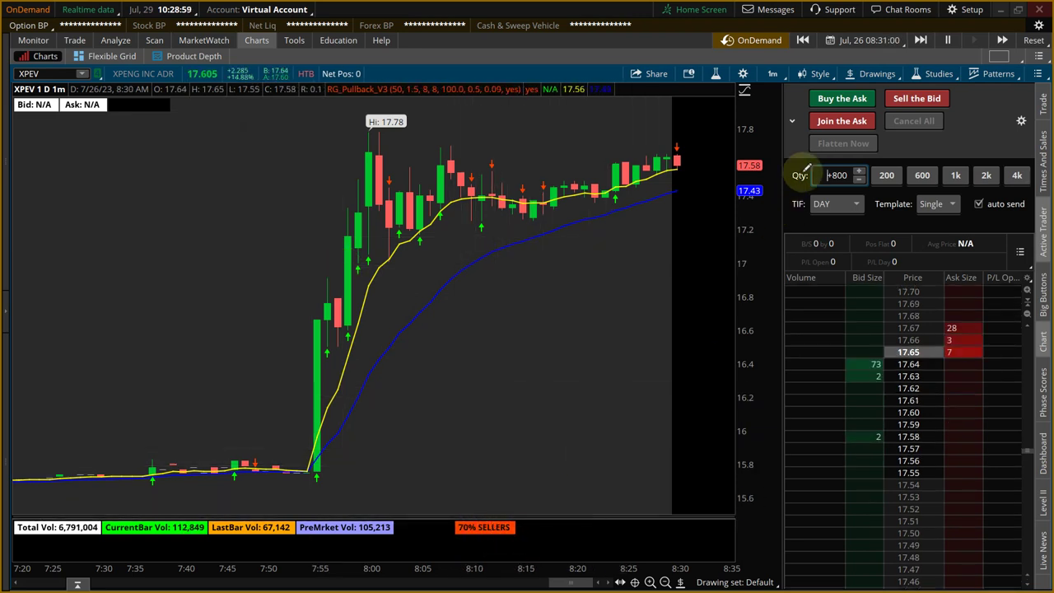
click(852, 99)
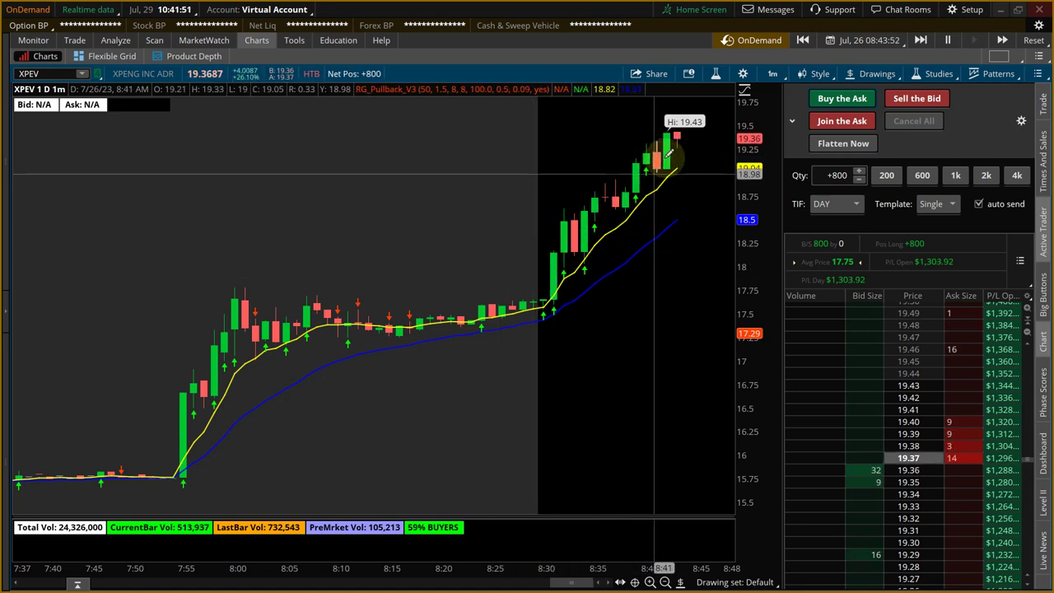
Set RG_Pullback_V3's vol change pct threshold up to 200 and apply it to the XPEV chart
click(936, 74)
click(889, 155)
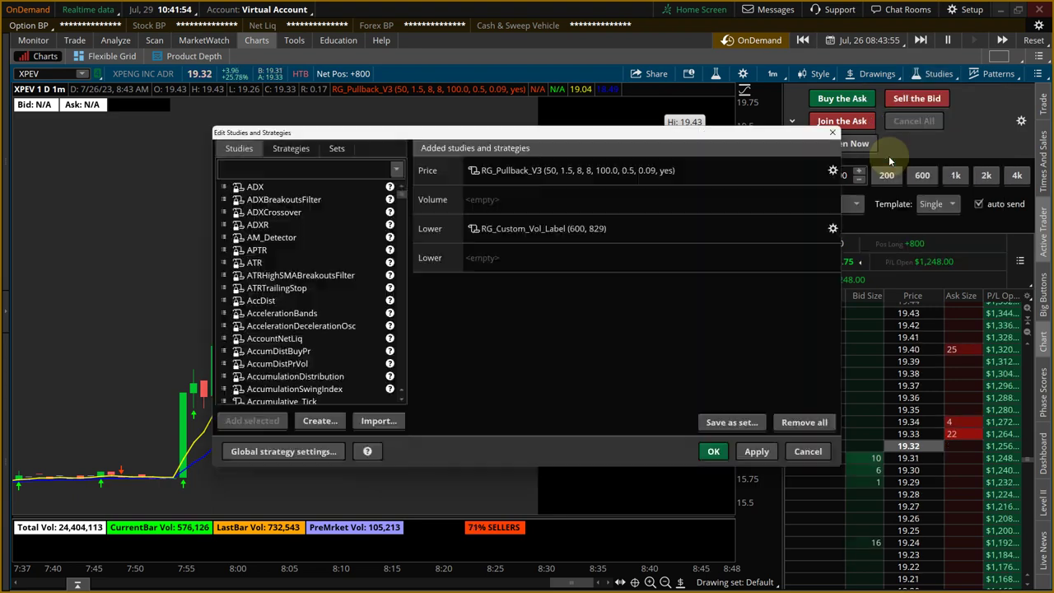
click(832, 171)
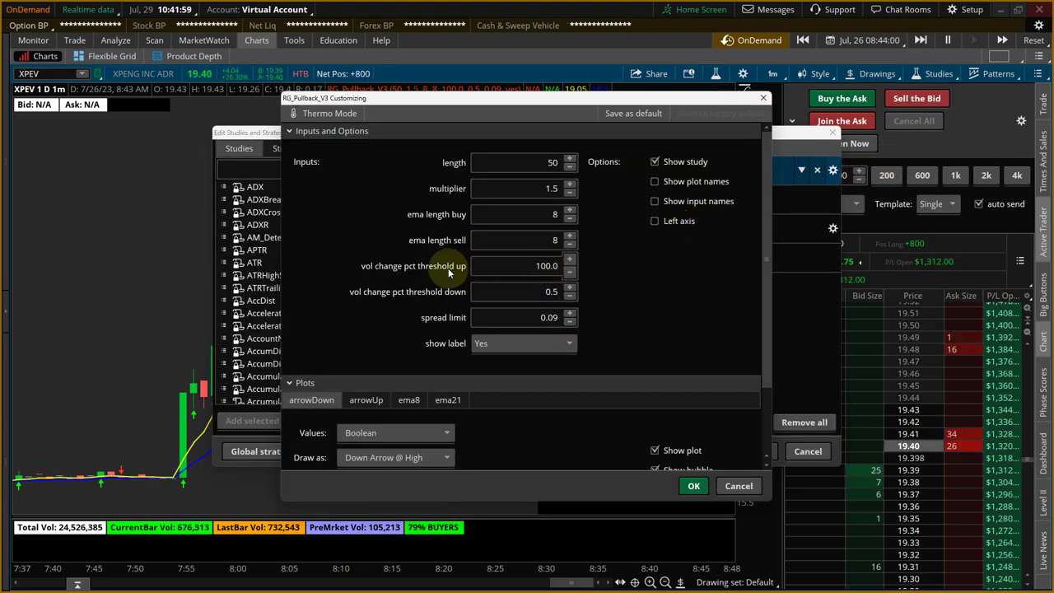
click(535, 265)
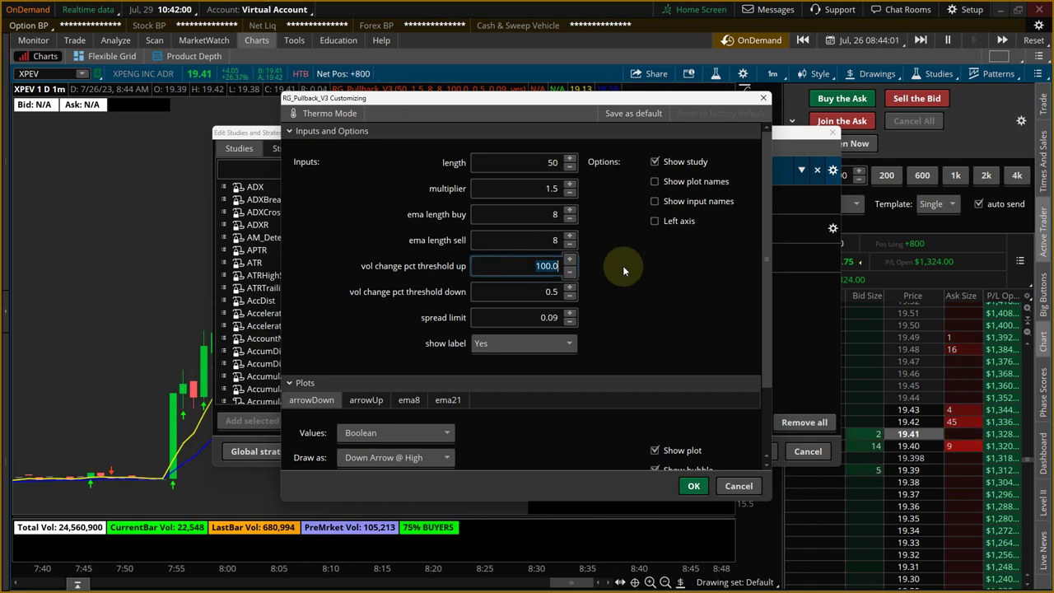
text(200)
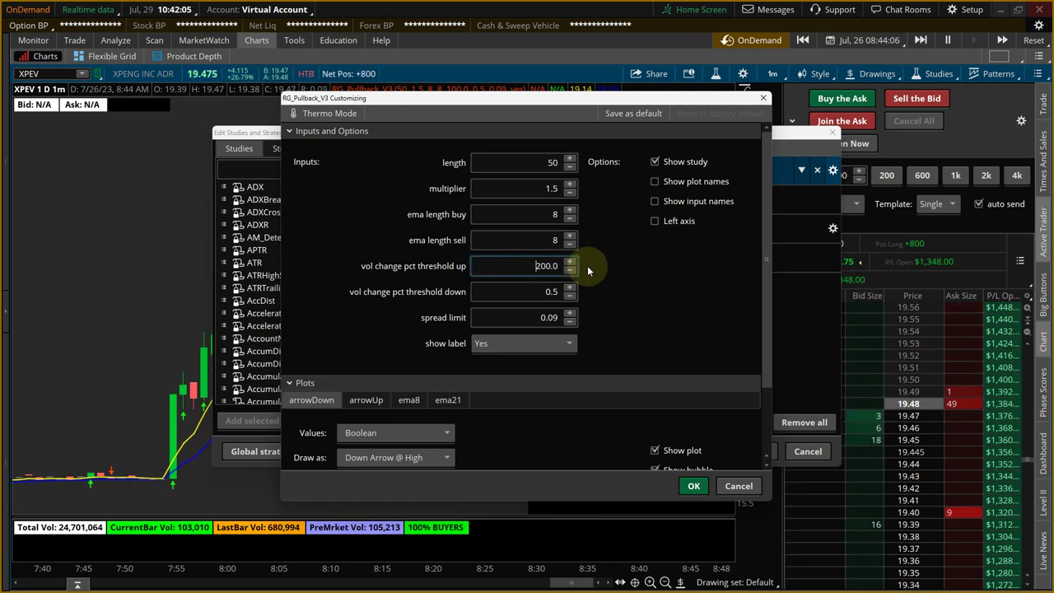
click(694, 487)
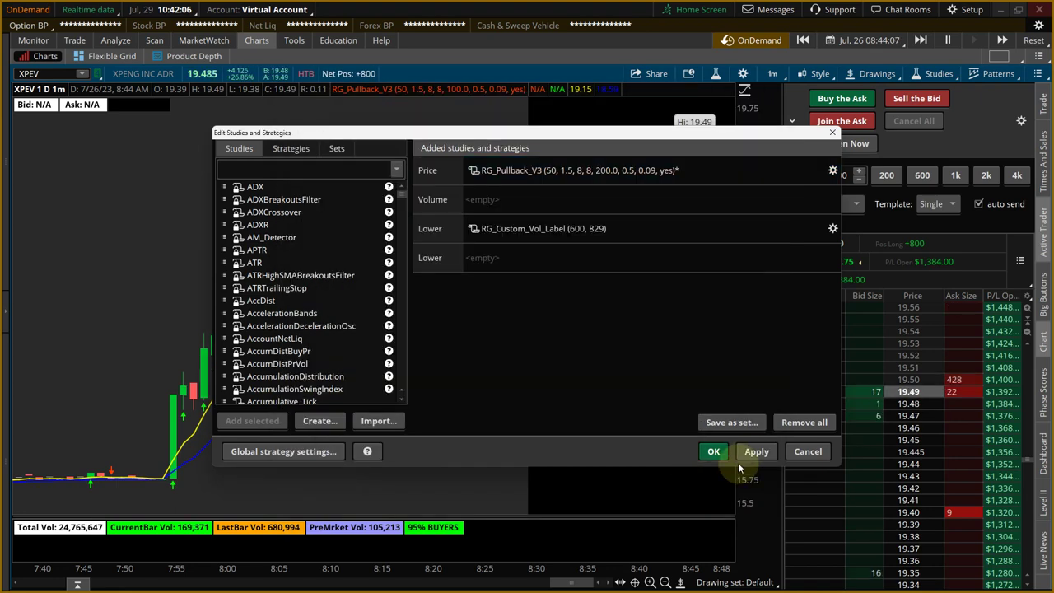
click(756, 451)
click(714, 452)
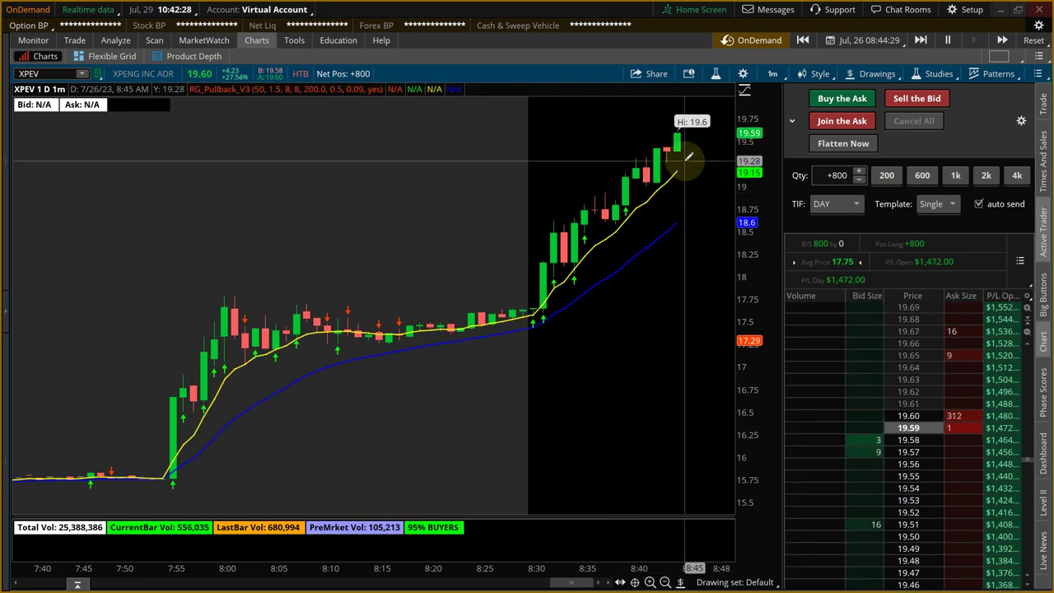
Set RG_Pullback_V3's vol change pct threshold up to 300 and apply it to the XPEV chart
click(937, 73)
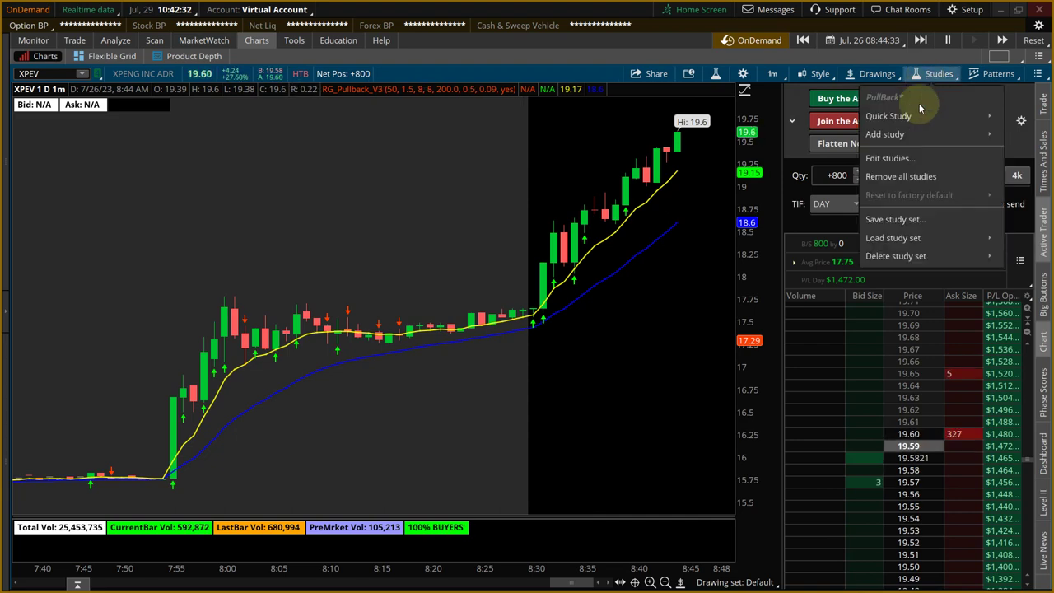
click(898, 158)
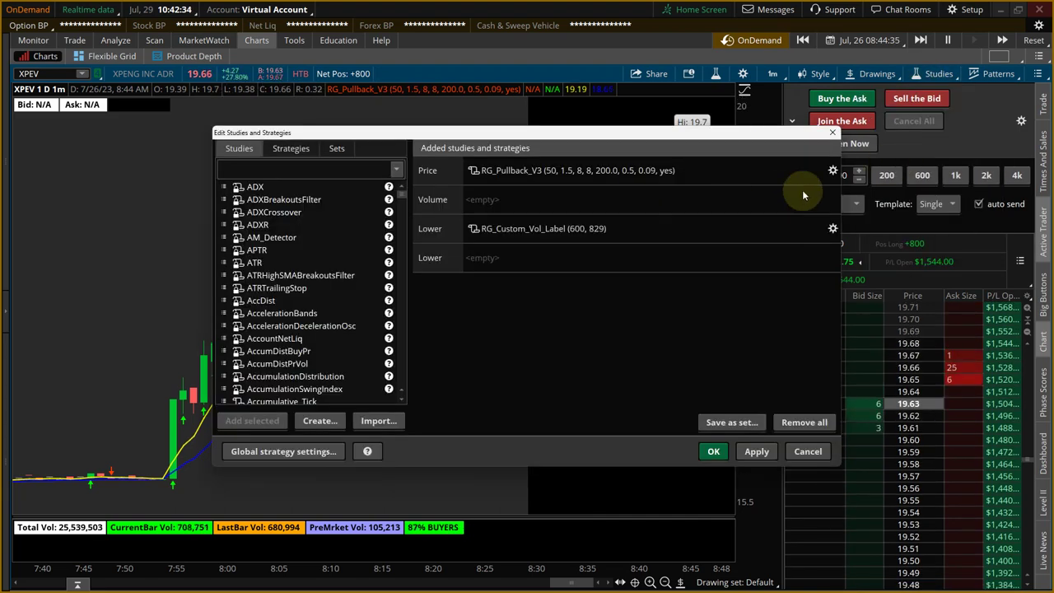
click(834, 170)
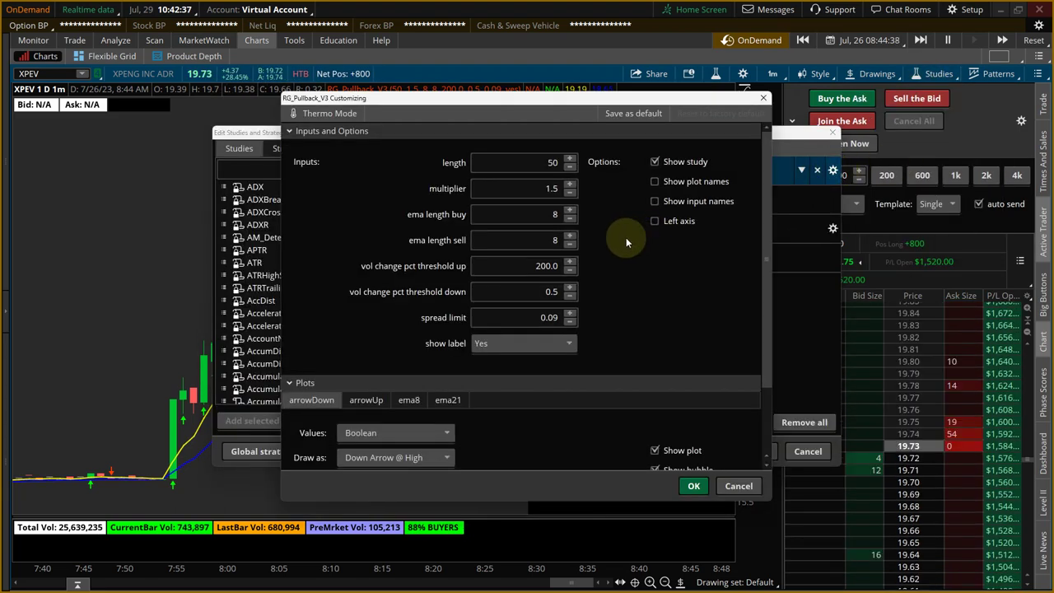
double_click(581, 269)
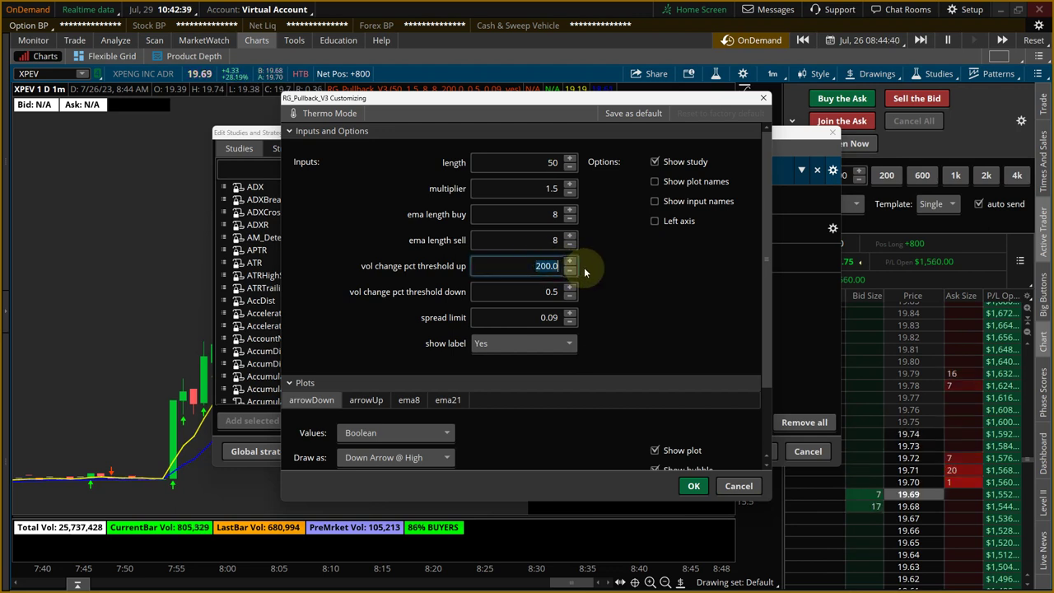
text(300)
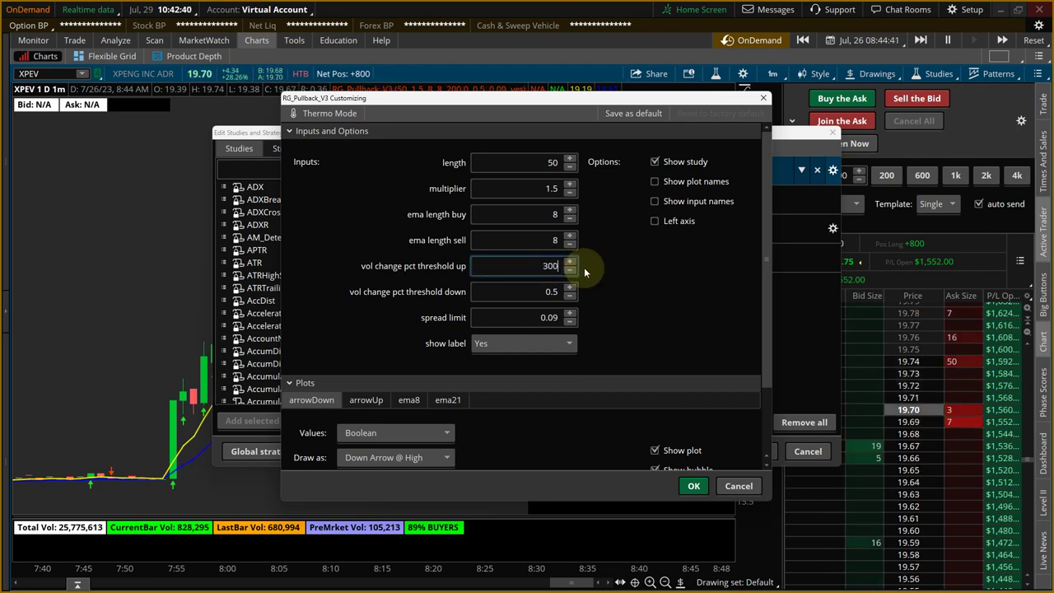
click(694, 486)
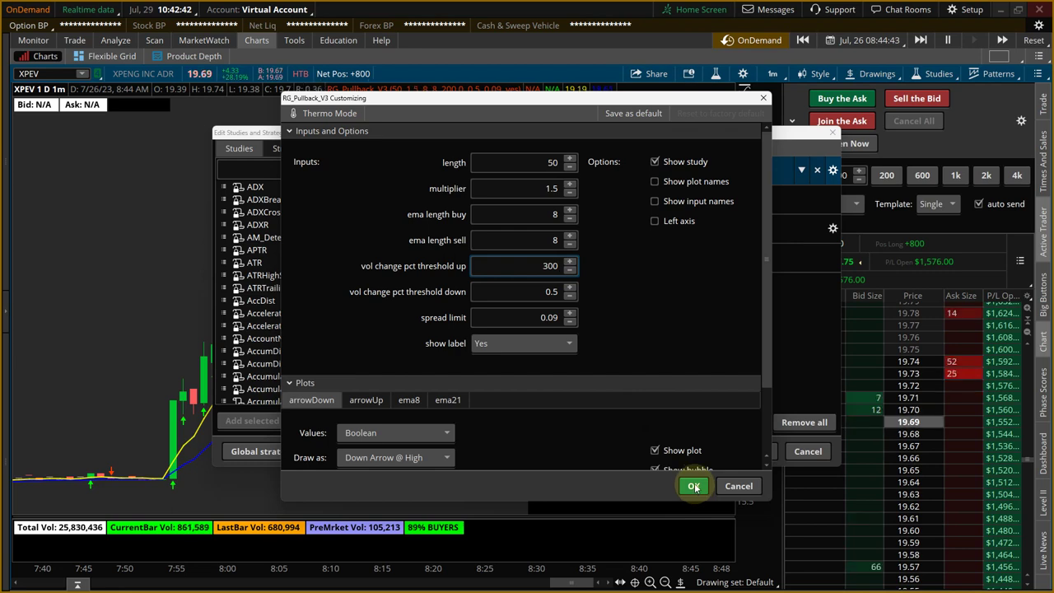
click(751, 452)
click(715, 451)
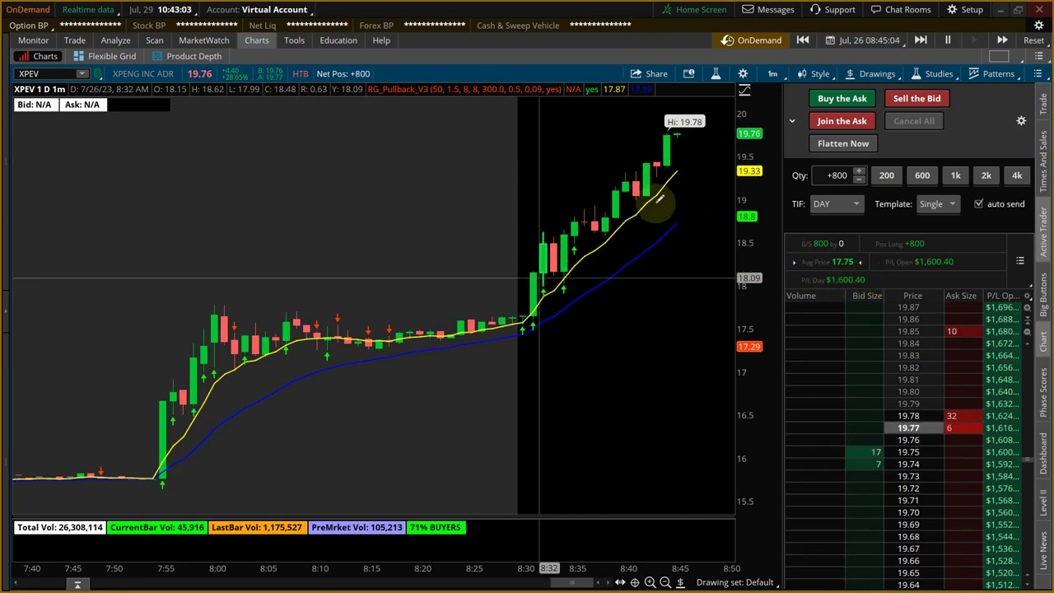
Set RG_Pullback_V3's vol change pct threshold up back to 100 and apply it to the XPEV chart
click(935, 73)
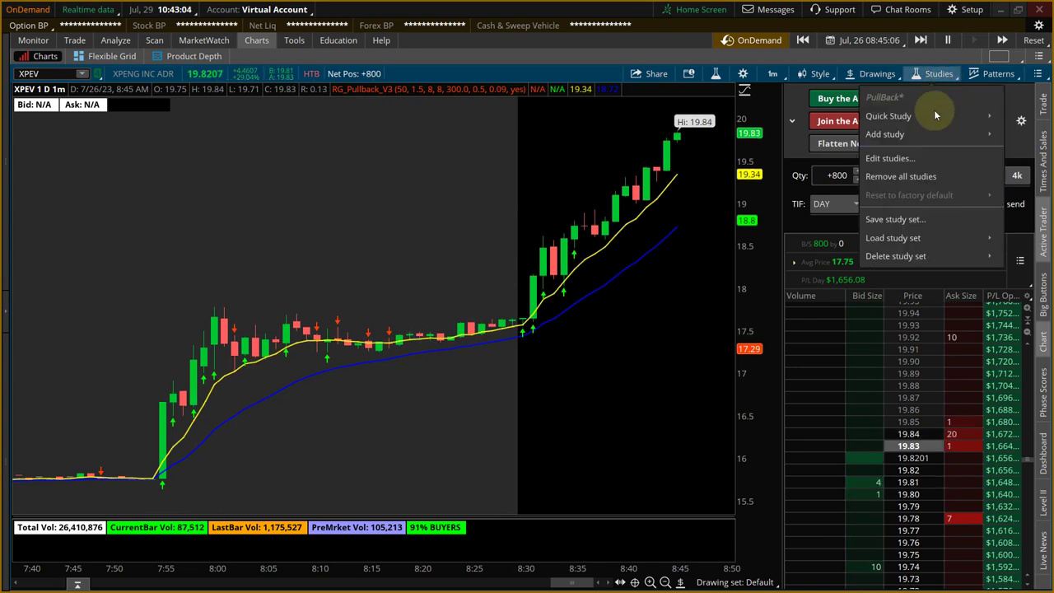
click(893, 158)
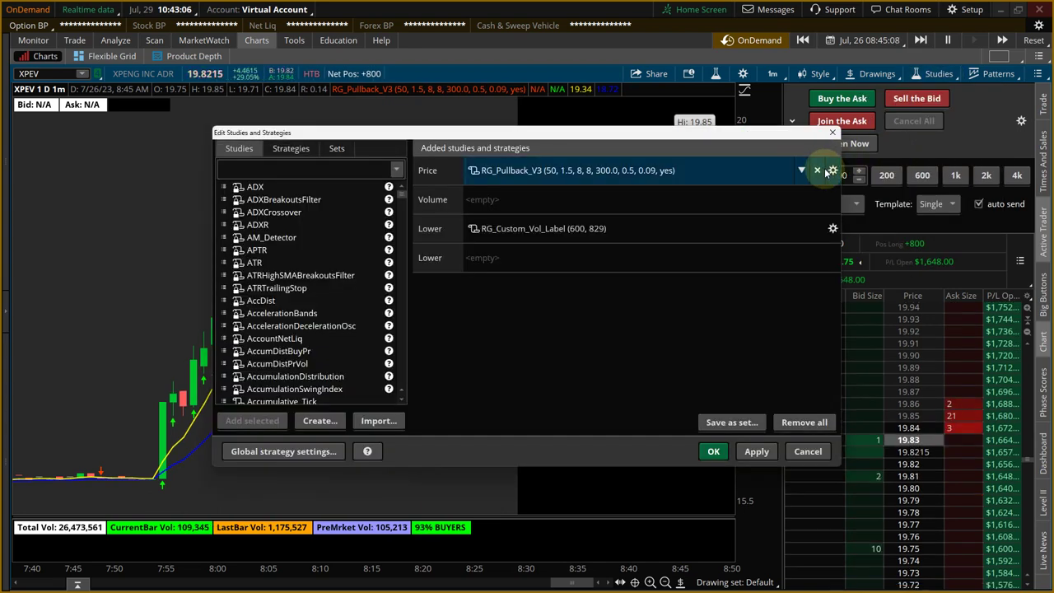
click(834, 170)
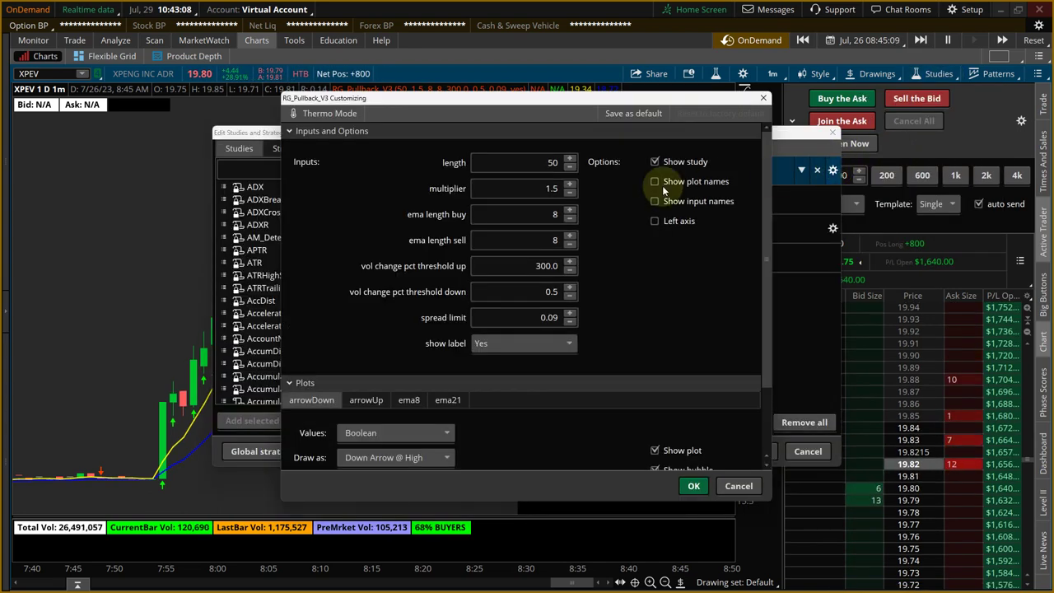
click(526, 266)
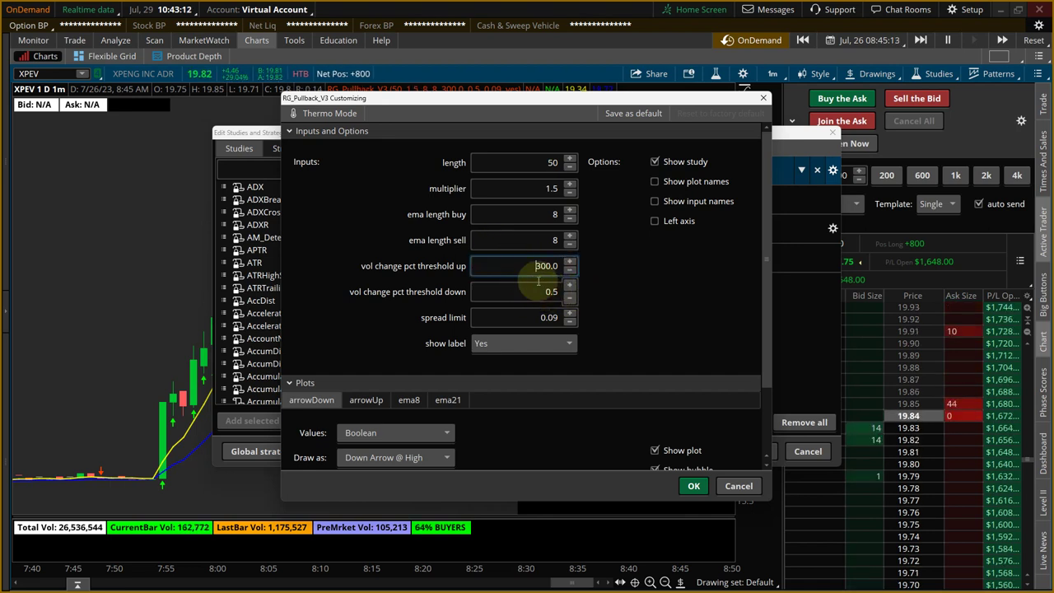
click(569, 287)
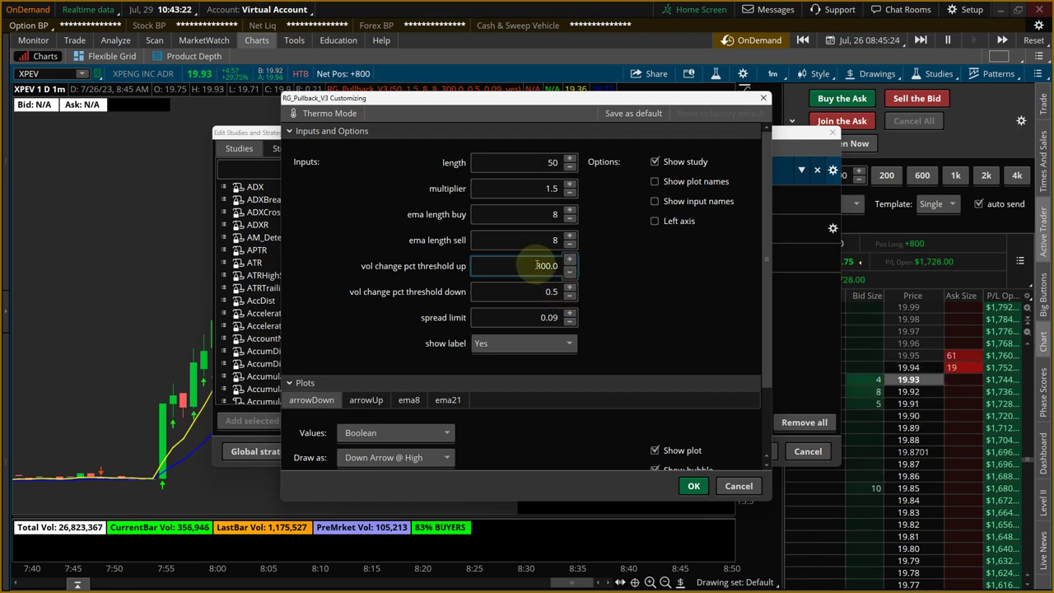
double_click(536, 265)
text(100.0)
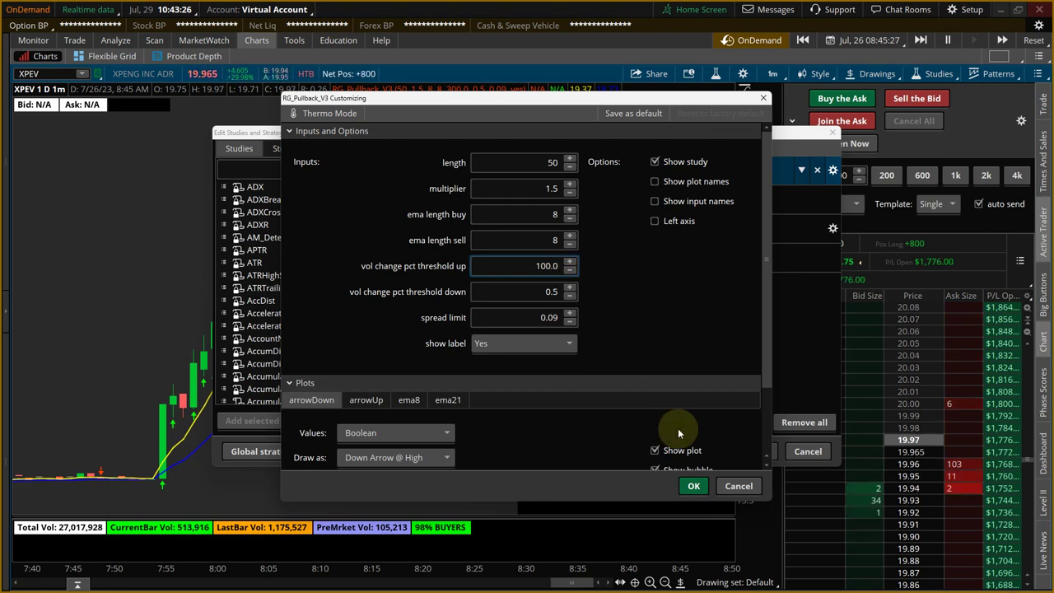
click(693, 486)
click(751, 453)
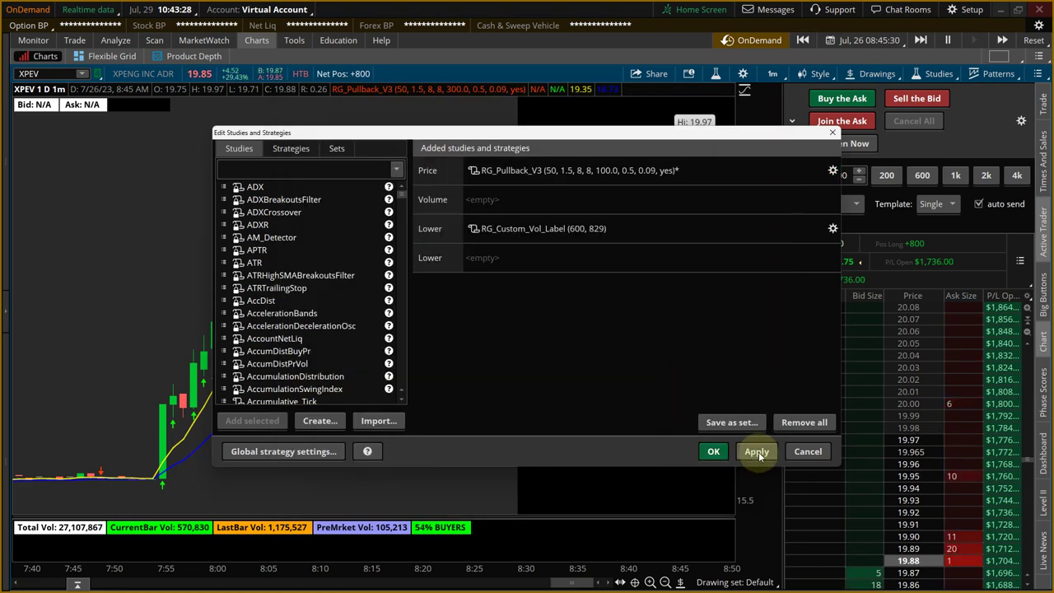
click(715, 452)
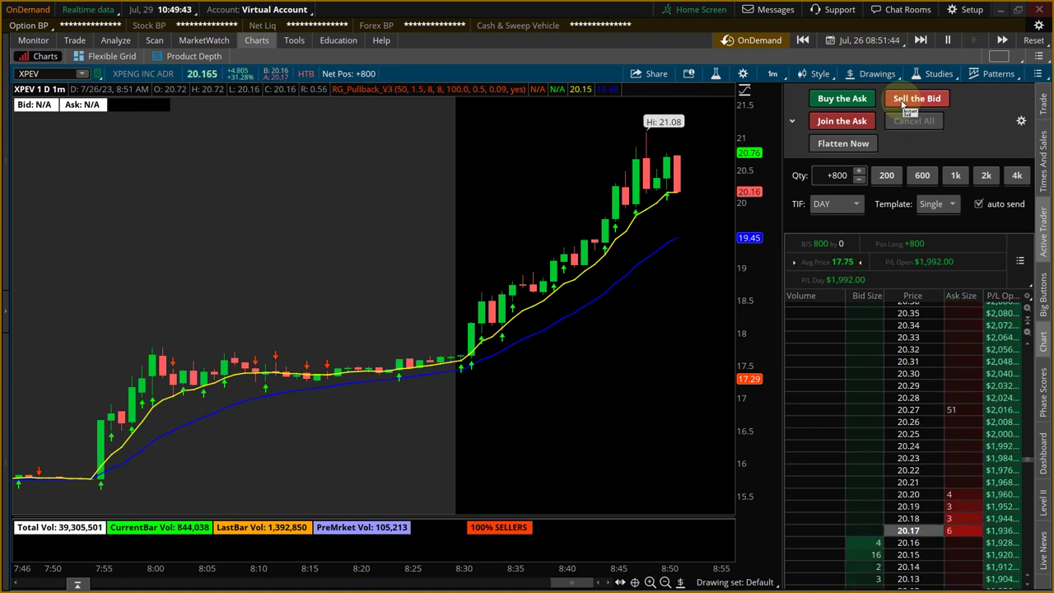
Sell the 800-share XPEV position at the bid
click(904, 100)
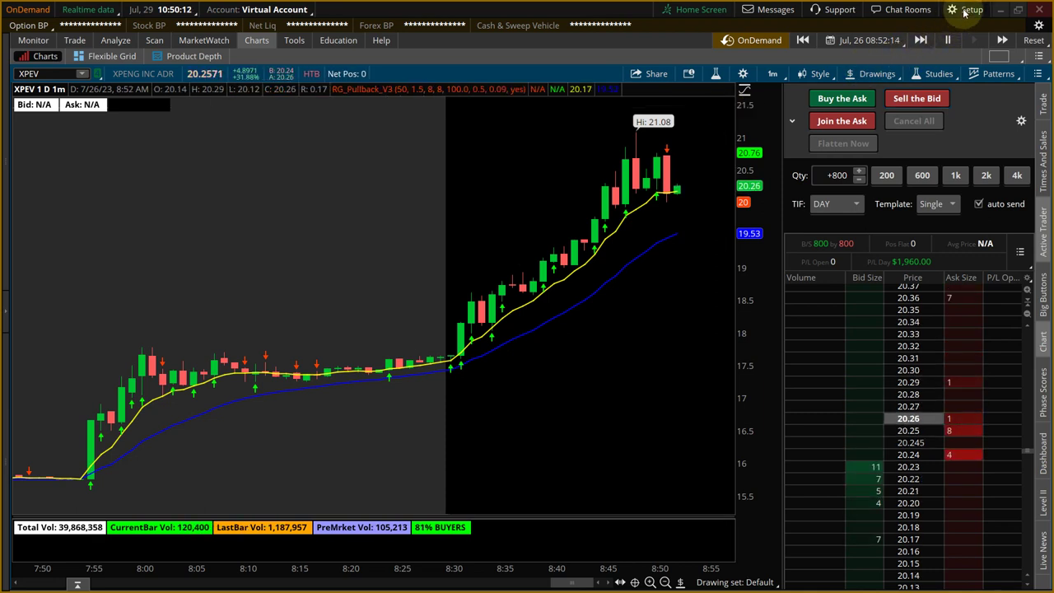
click(964, 12)
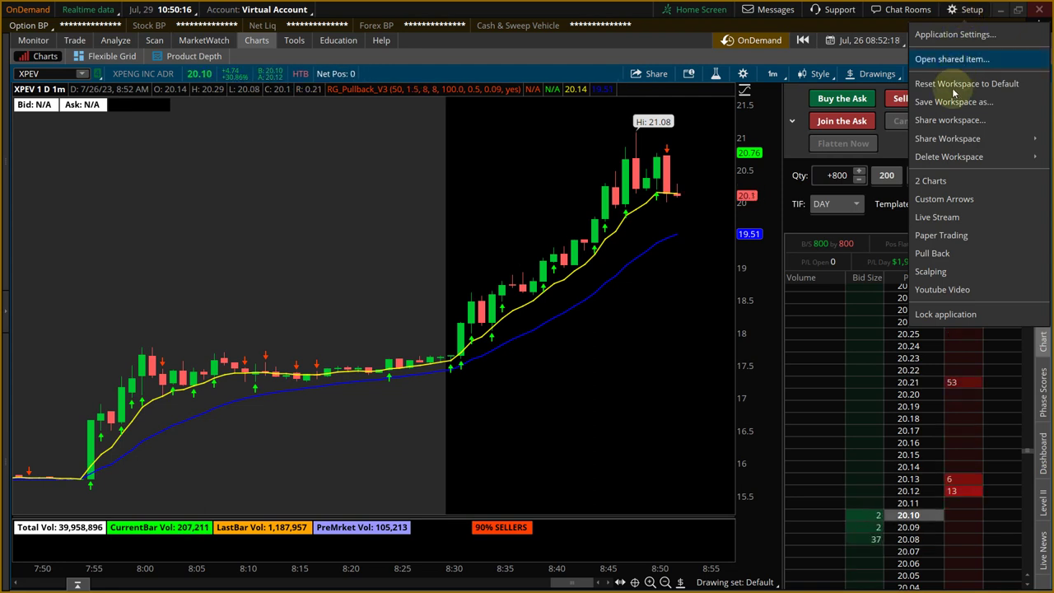
click(686, 41)
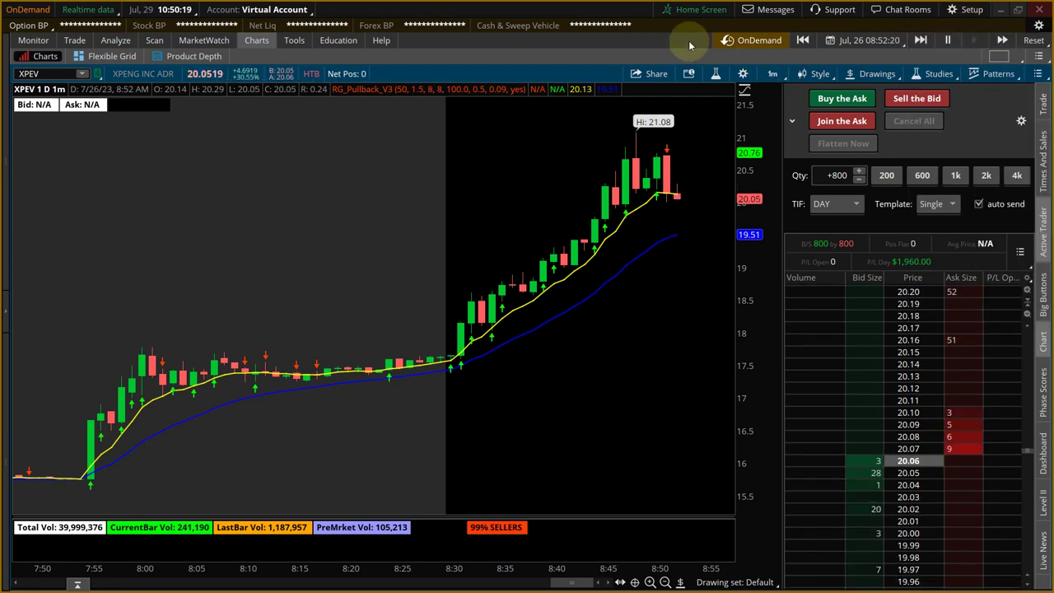
click(963, 13)
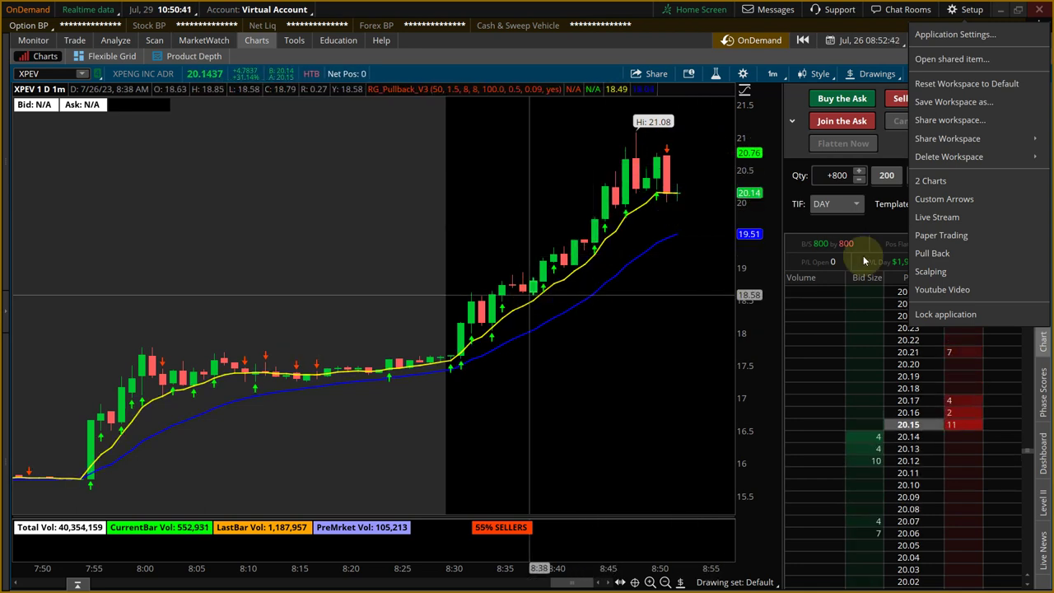
click(877, 235)
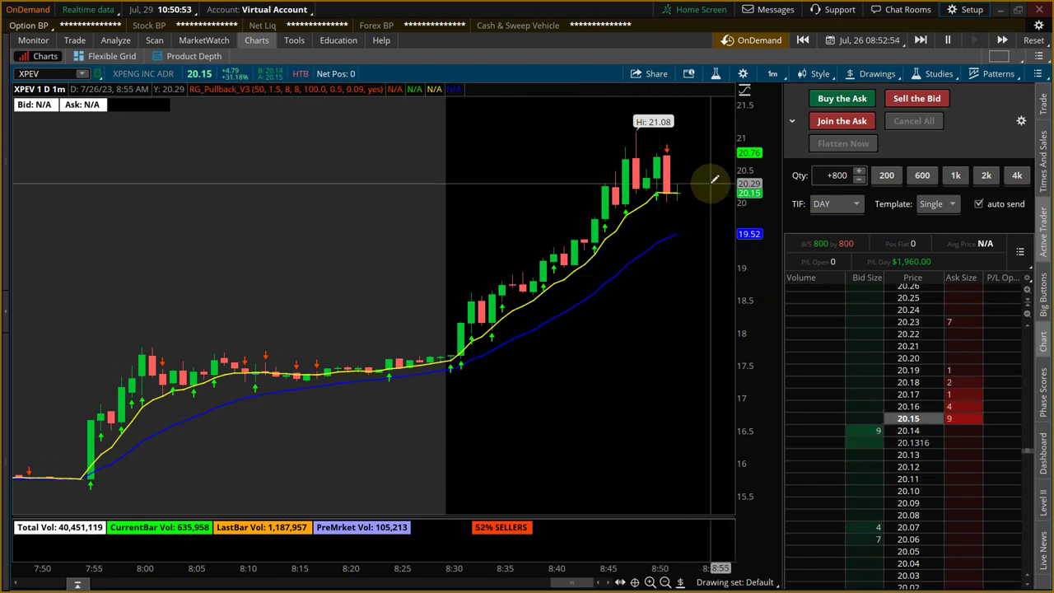
View the XPEV chart on the 1 D : 133t tick time frame and return it to 1 D : 1m
click(777, 76)
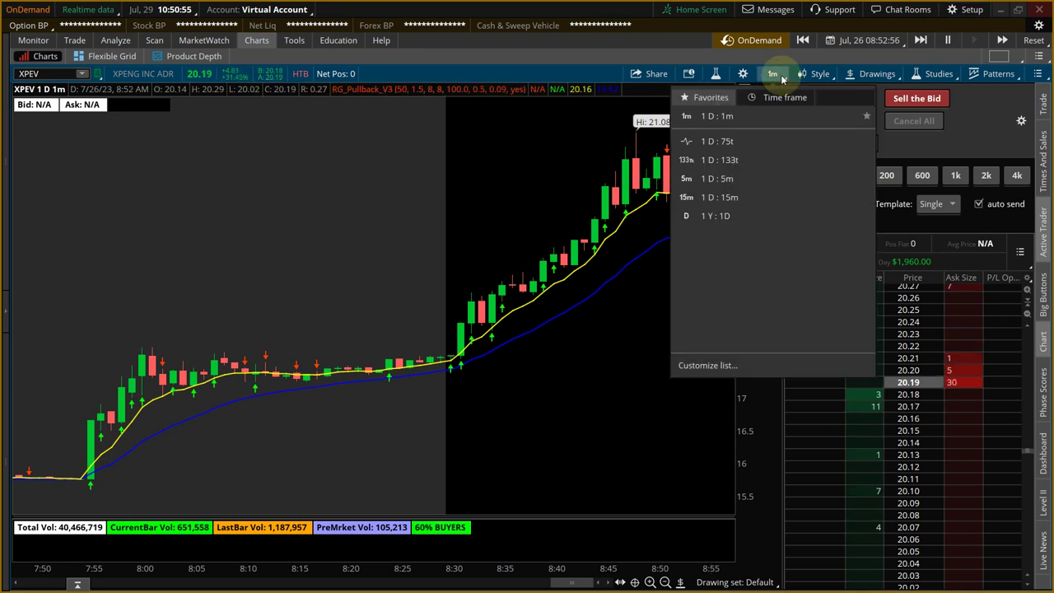
click(739, 162)
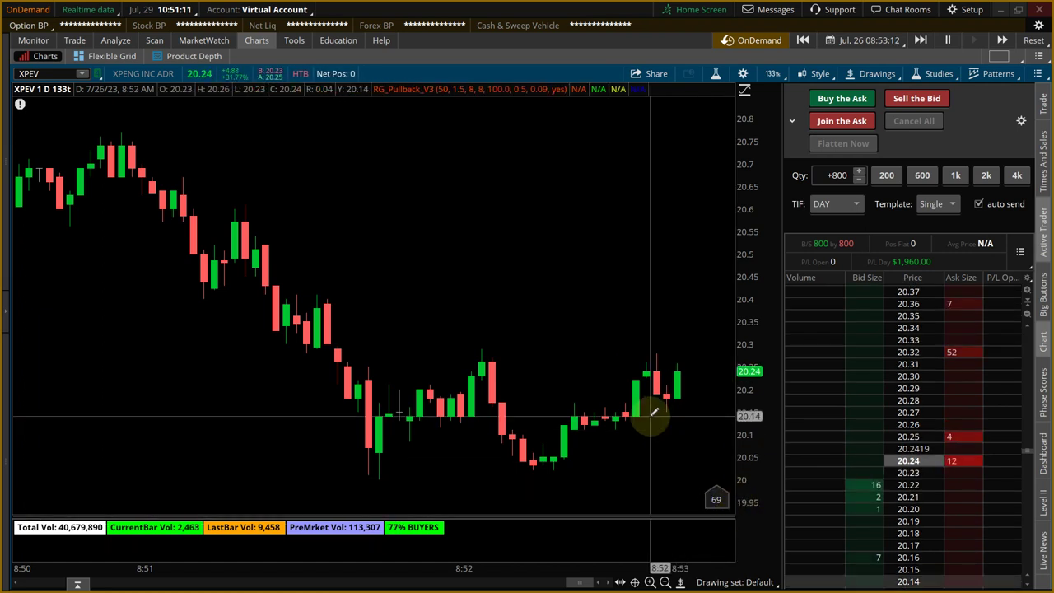
click(774, 74)
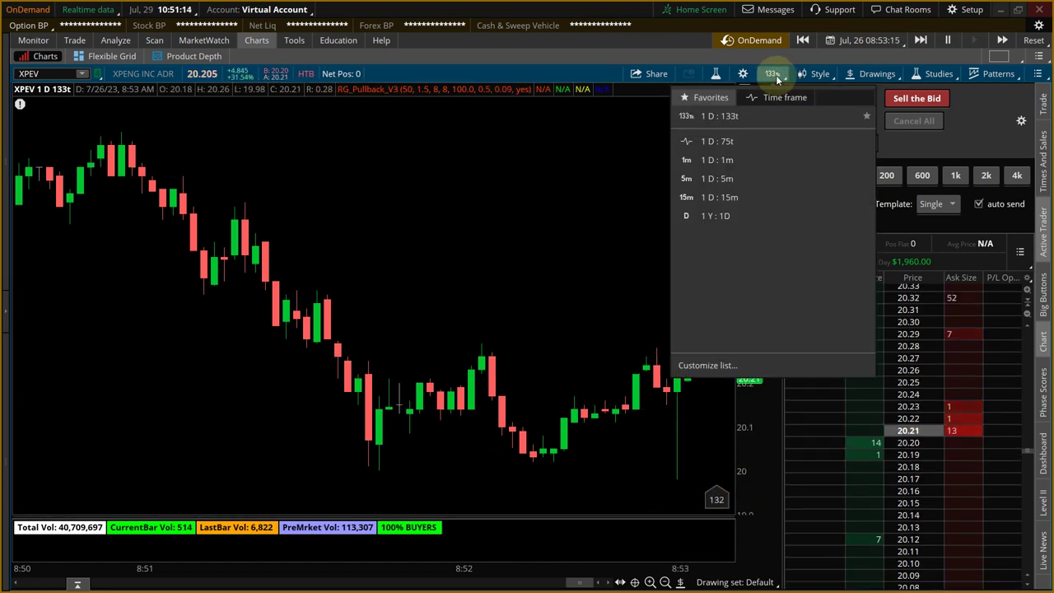
click(746, 161)
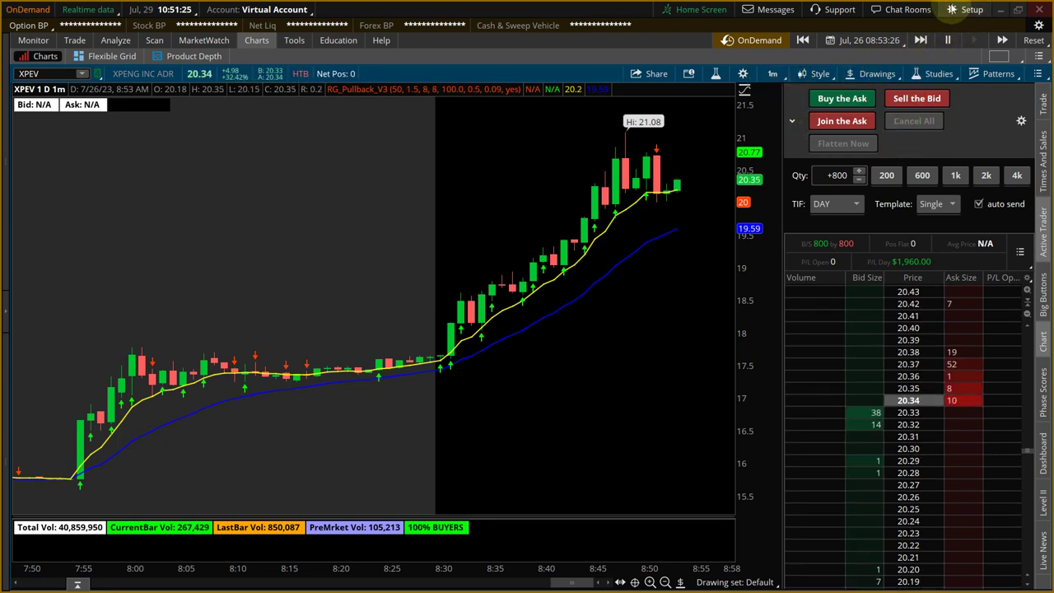
click(974, 9)
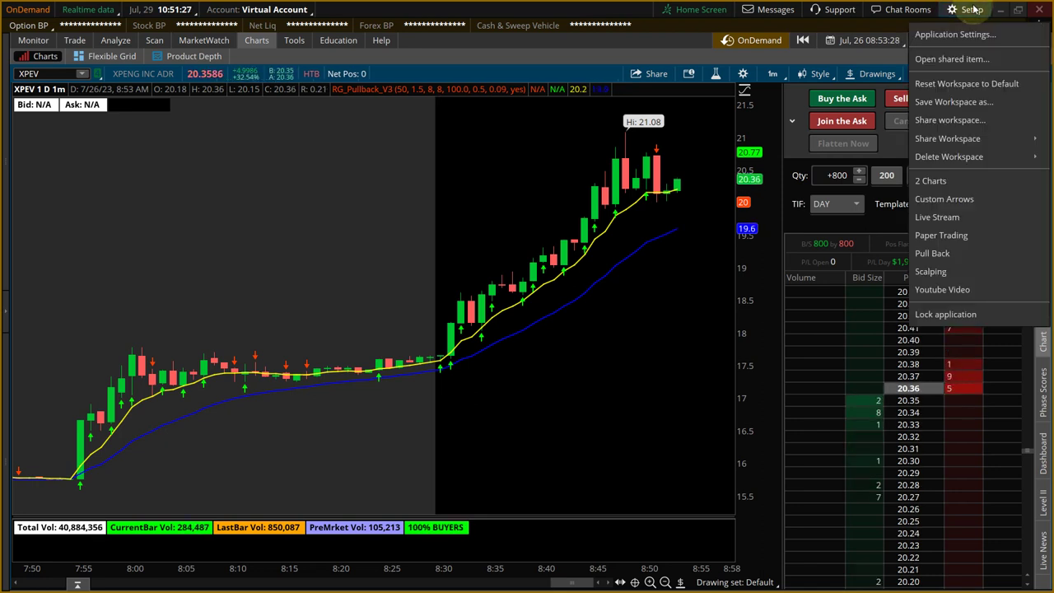
click(905, 103)
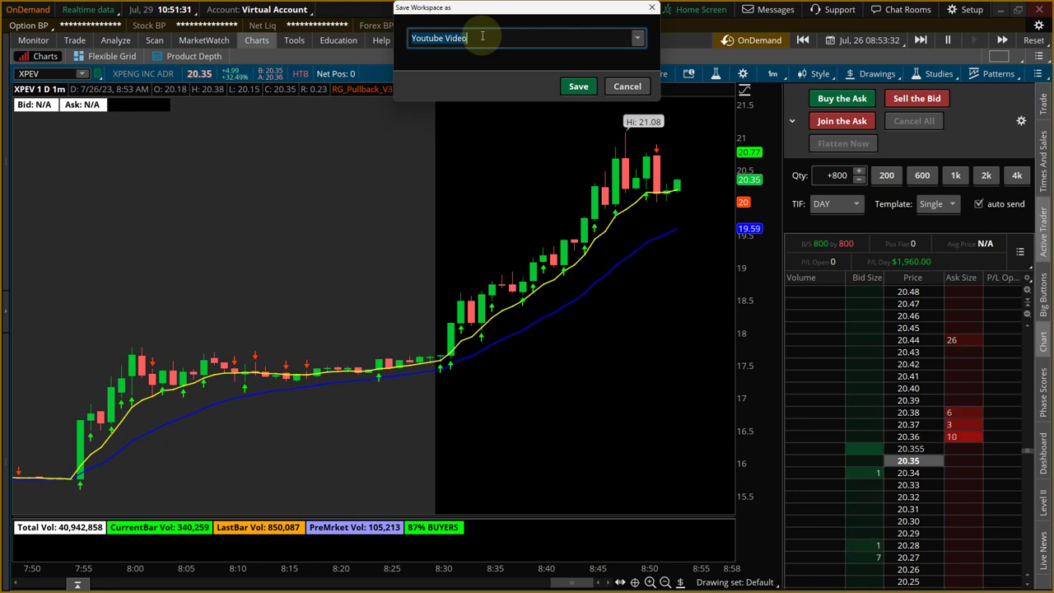
click(627, 87)
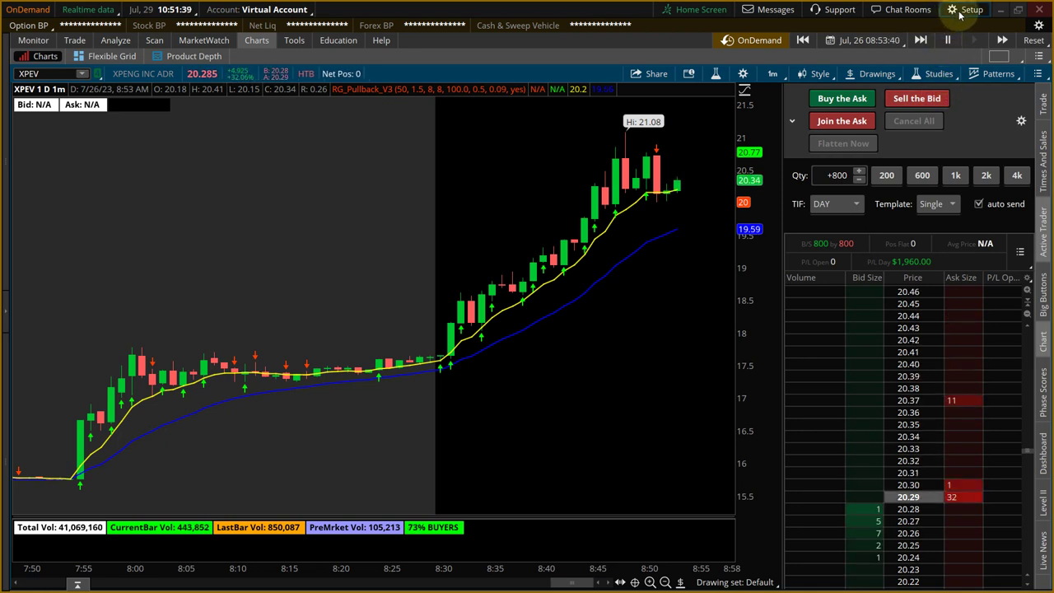
click(962, 10)
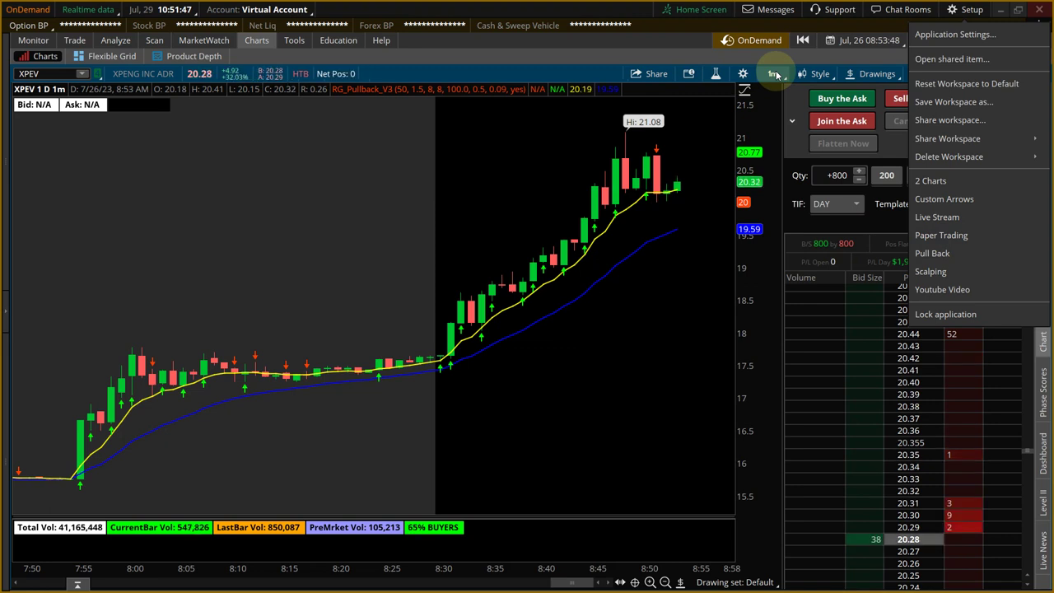
click(620, 53)
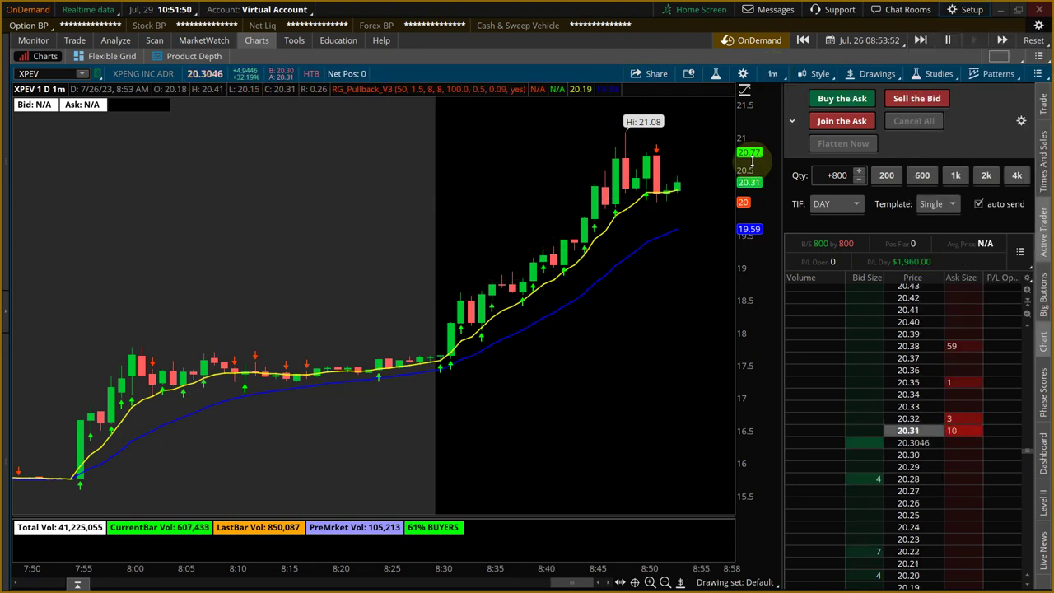
click(969, 11)
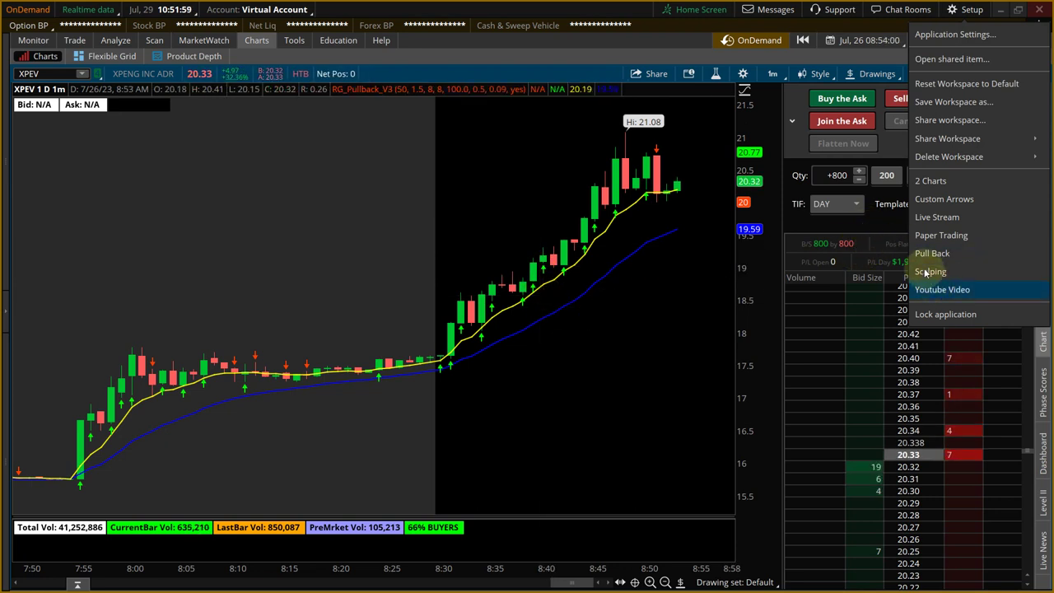
right_click(611, 343)
click(588, 329)
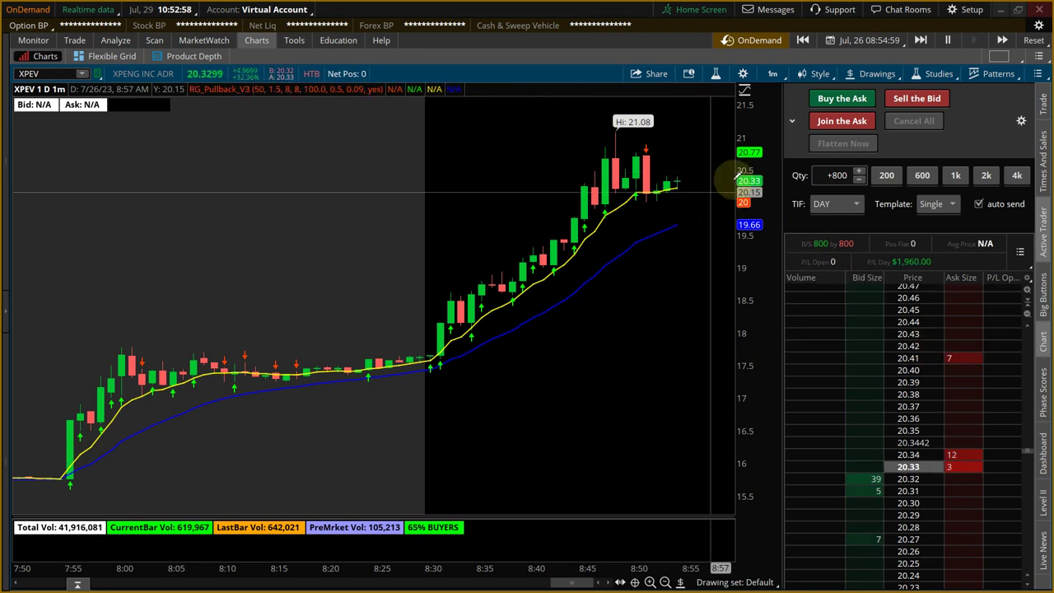
Set RG_Pullback_V3's ema length buy to 21 and apply it to the XPEV chart
click(934, 76)
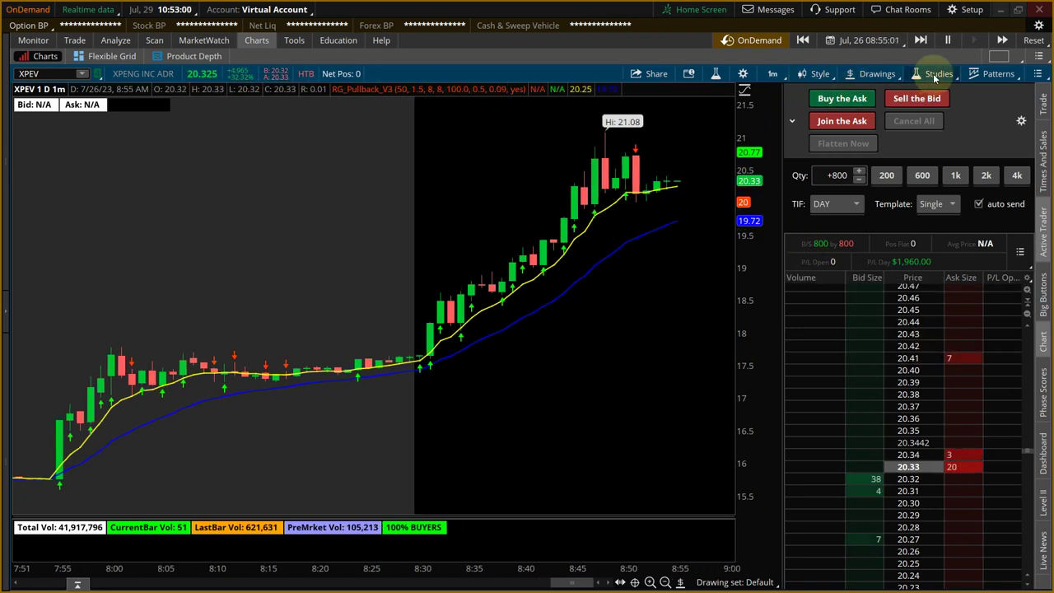
click(887, 158)
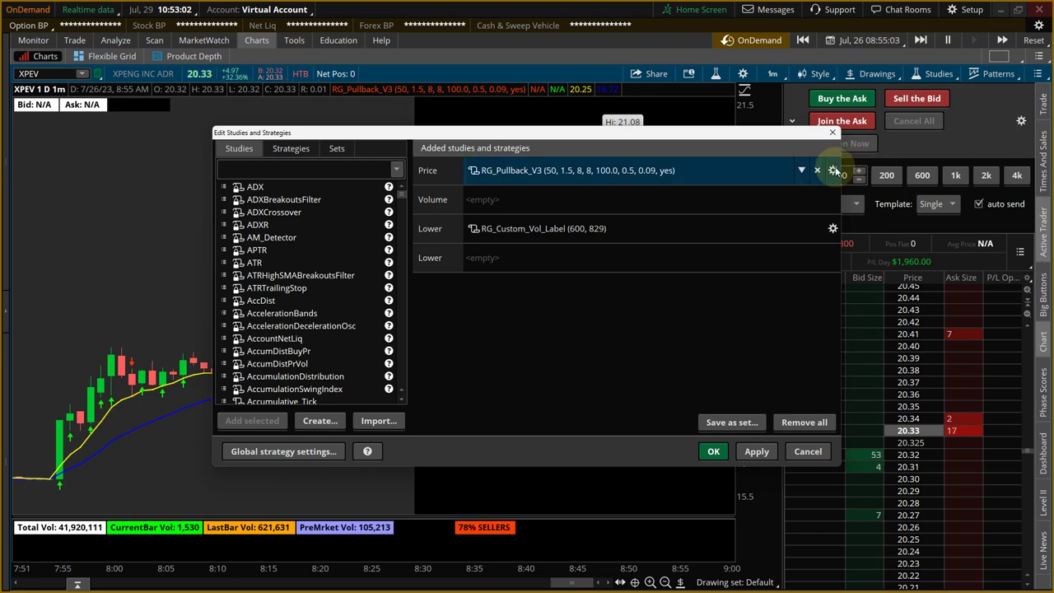
double_click(803, 171)
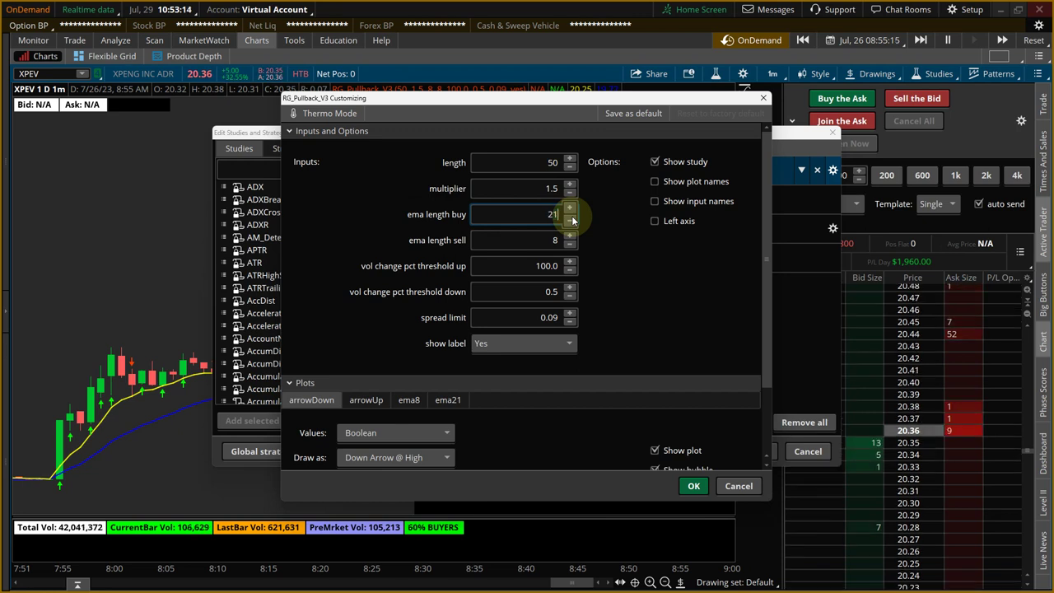
click(694, 486)
click(751, 451)
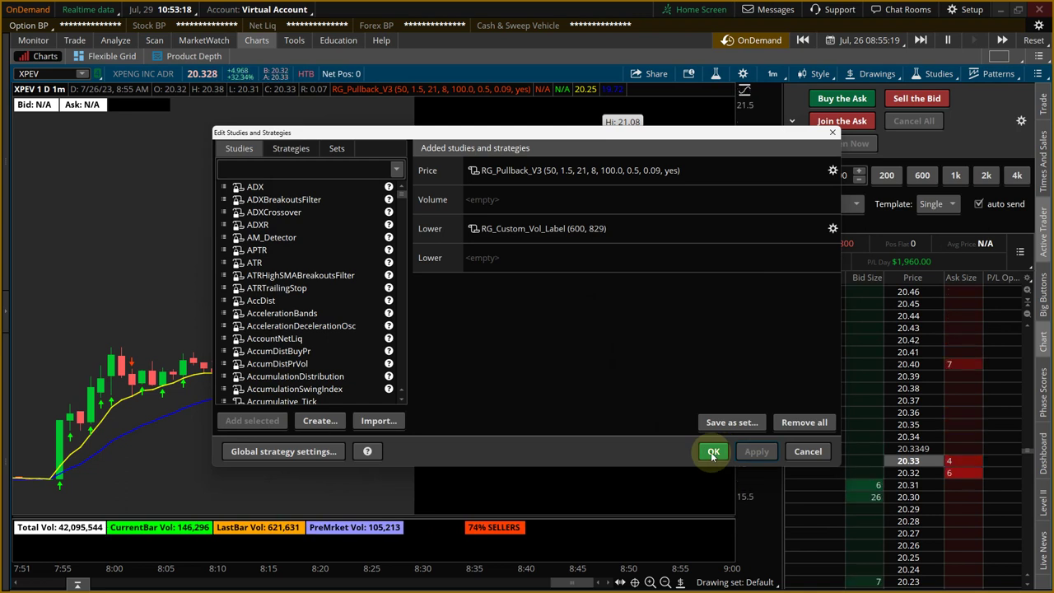
click(713, 452)
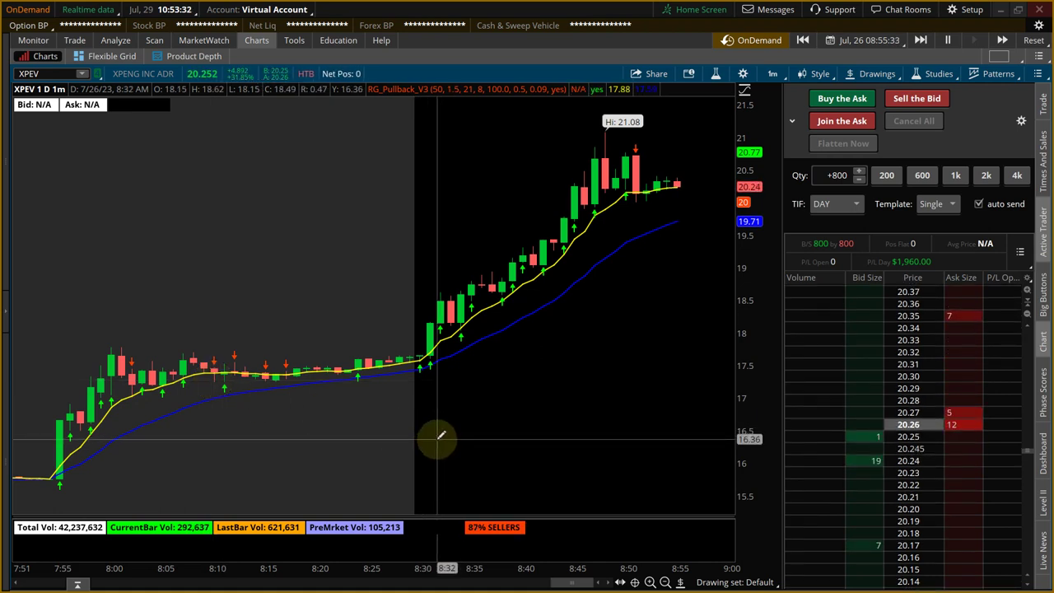
Examine the RG_Pullback_V3 signals on the 5-minute and 15-minute XPEV charts
click(775, 75)
click(716, 178)
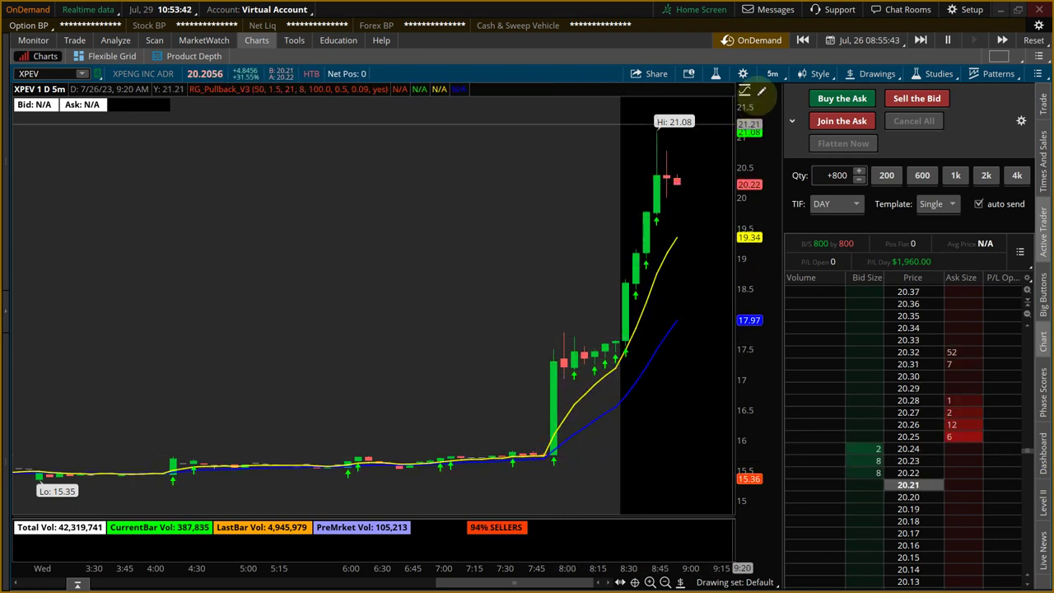
click(772, 74)
click(771, 74)
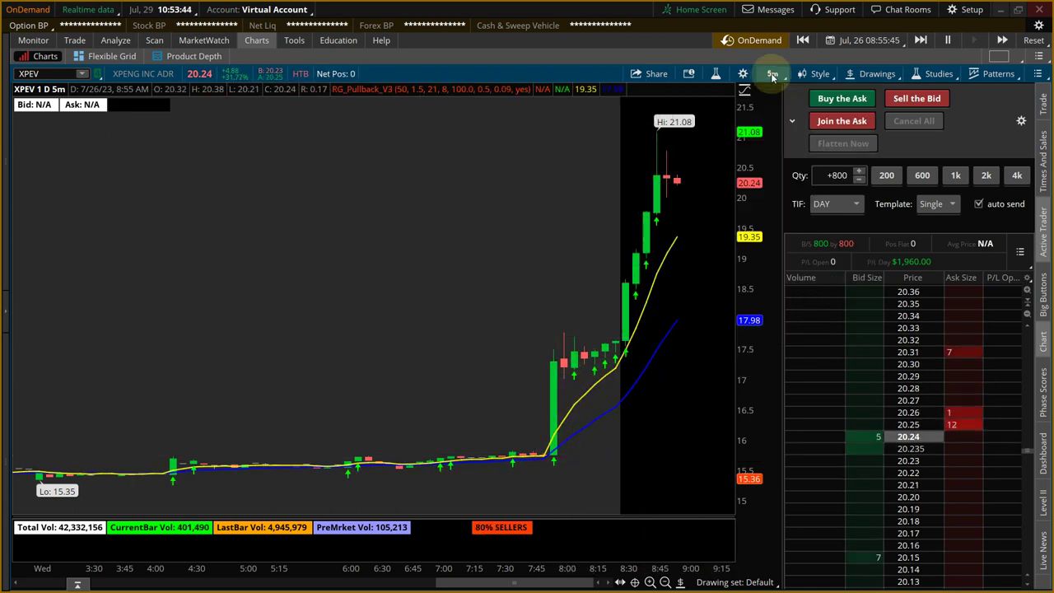
click(771, 75)
click(730, 198)
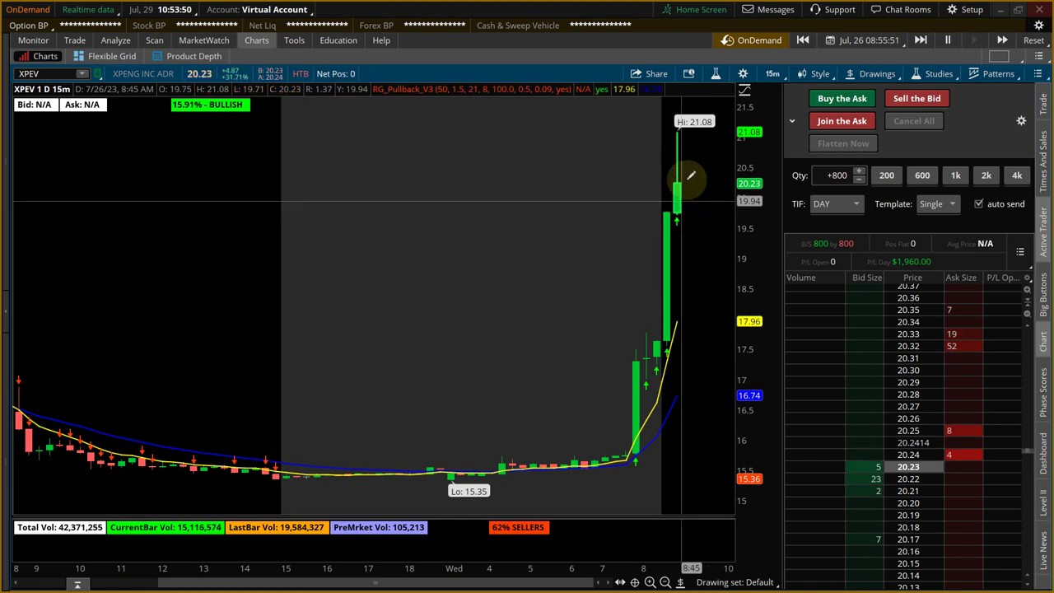
Examine the signals on the daily 1 Y : 1D XPEV chart and return it to 1 D : 1m
click(776, 76)
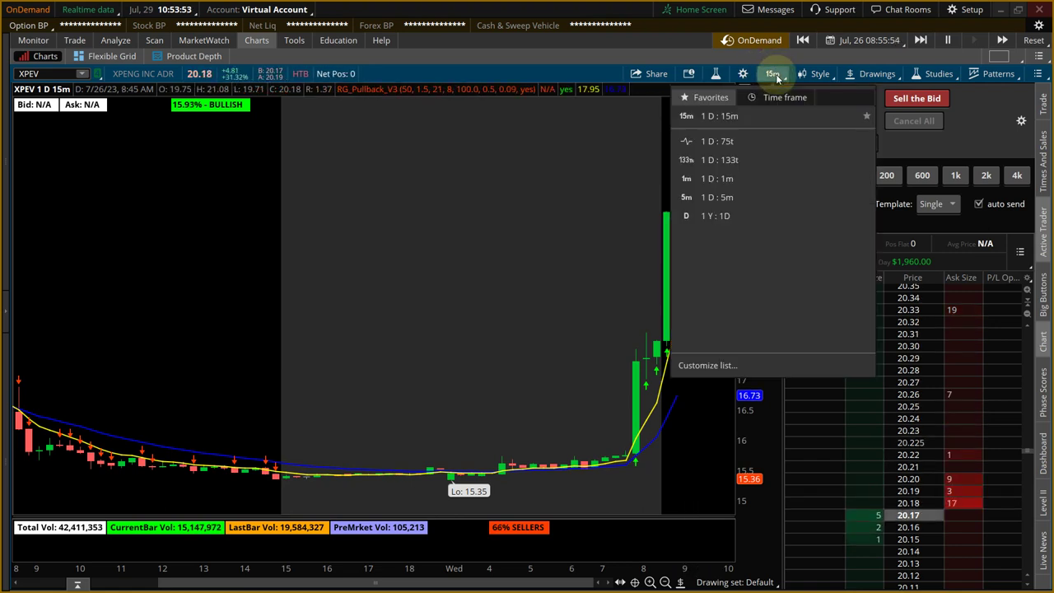
click(720, 216)
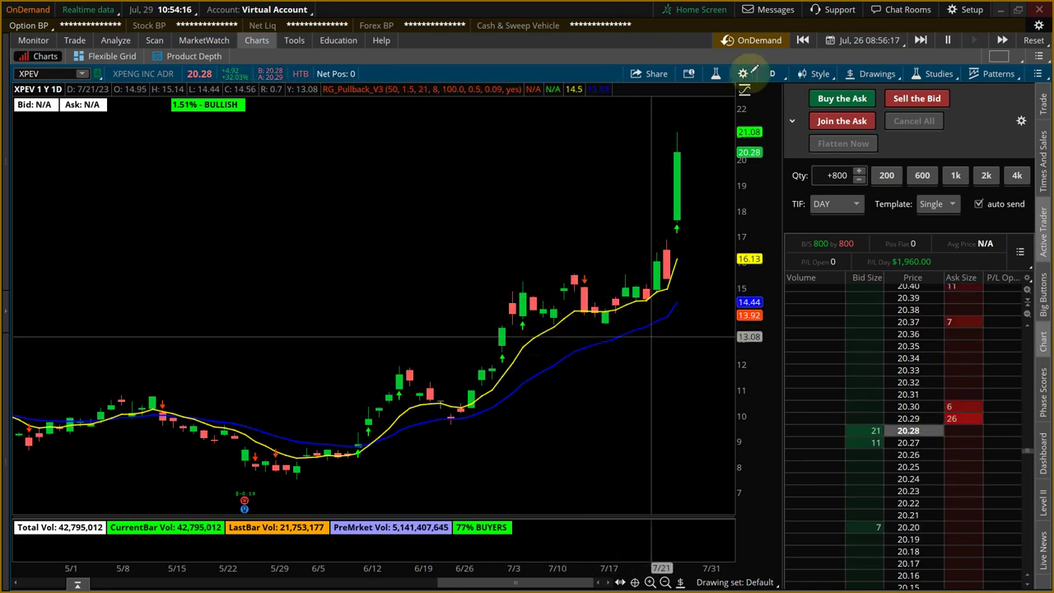
click(772, 72)
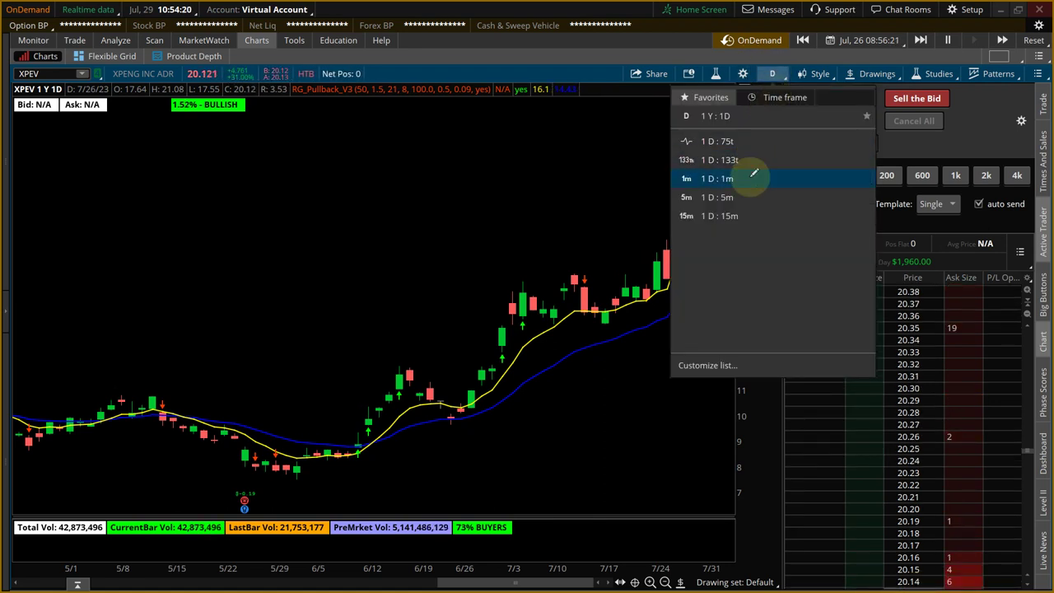
click(749, 176)
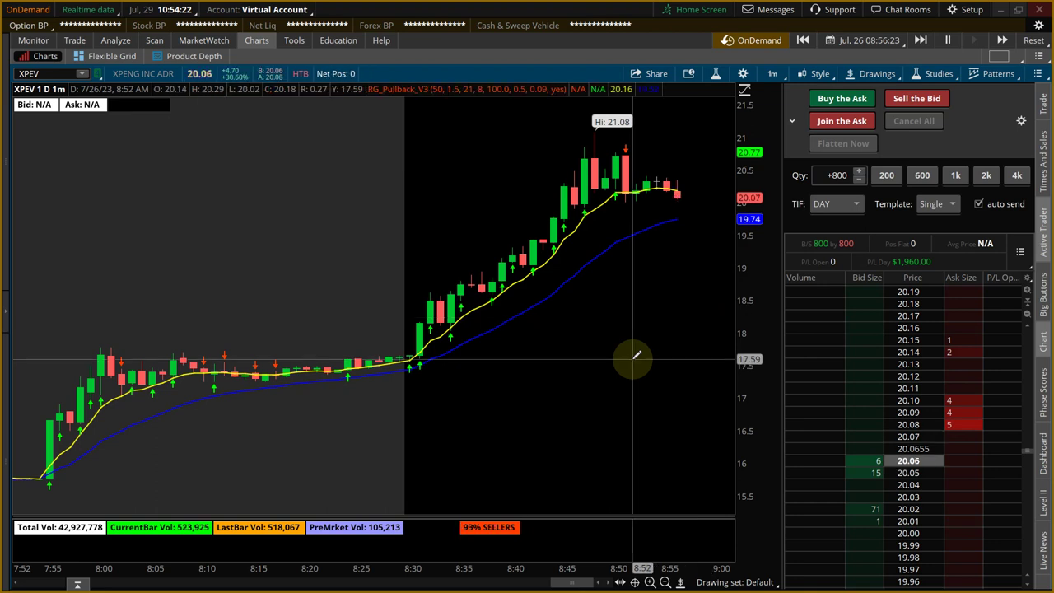
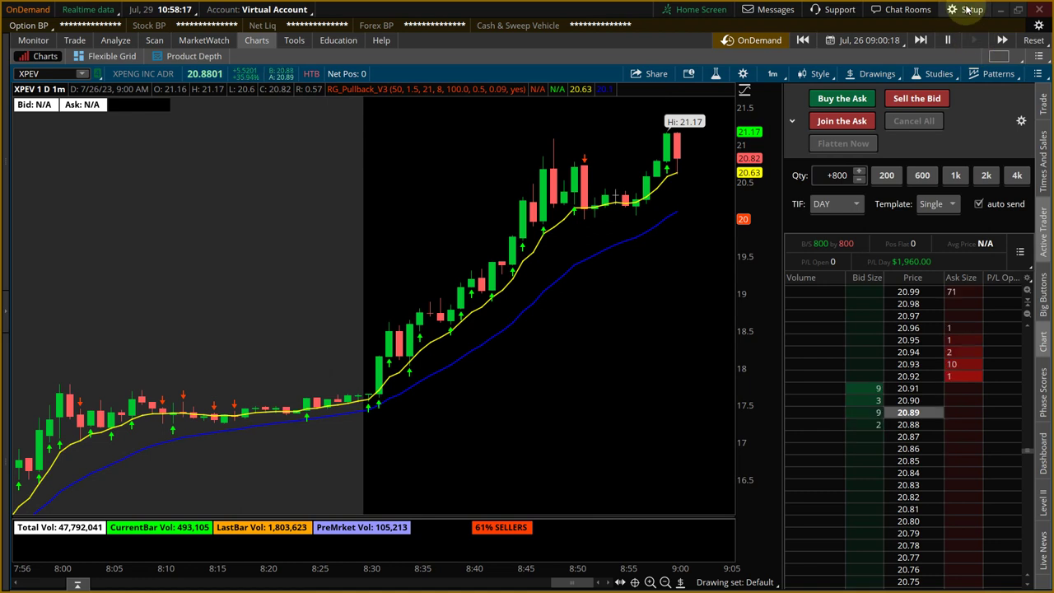
click(970, 9)
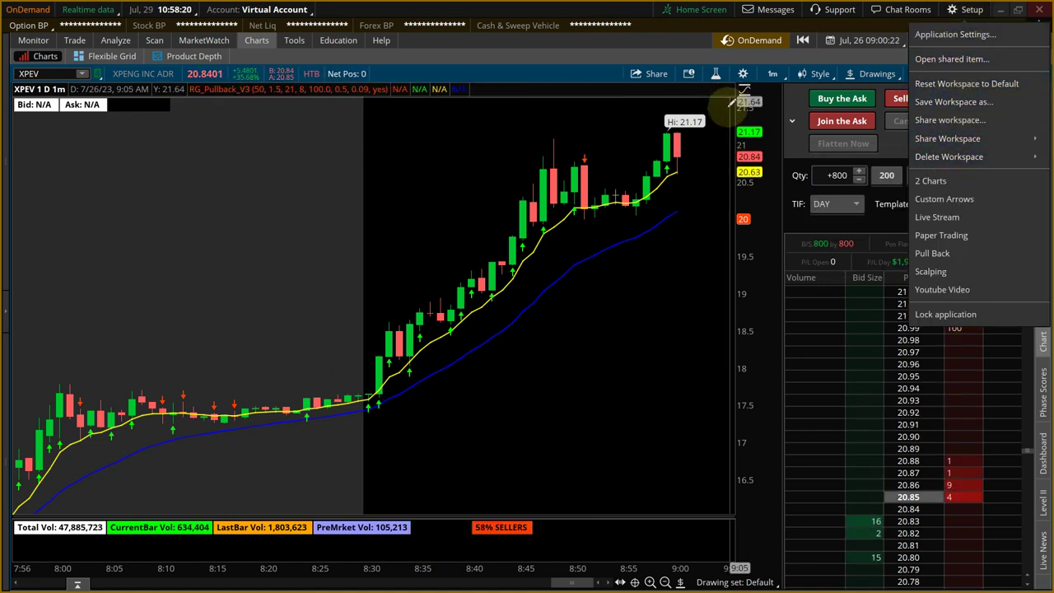
right_click(685, 260)
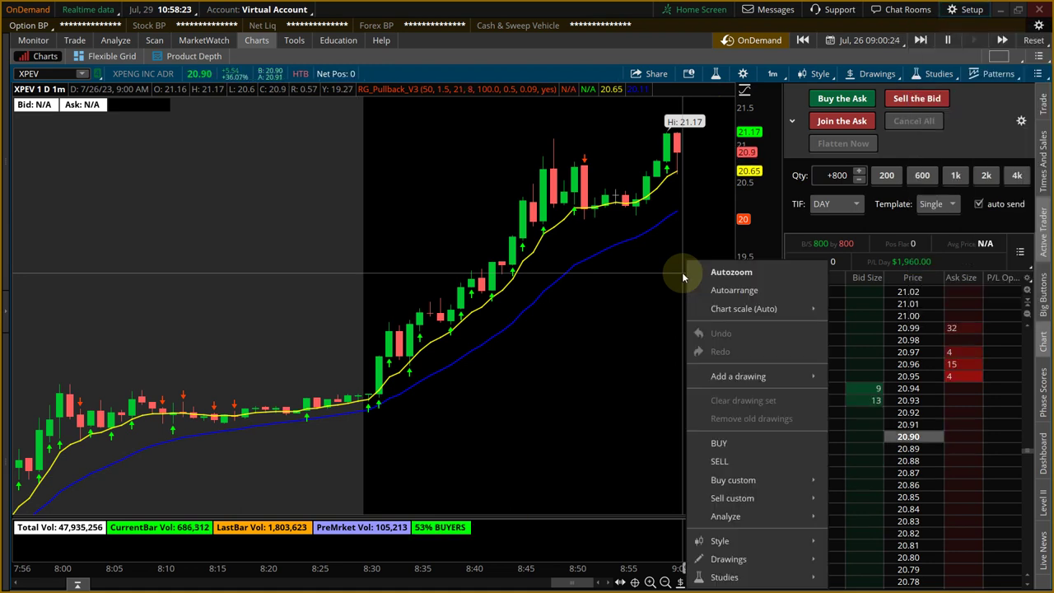
right_click(626, 275)
click(593, 276)
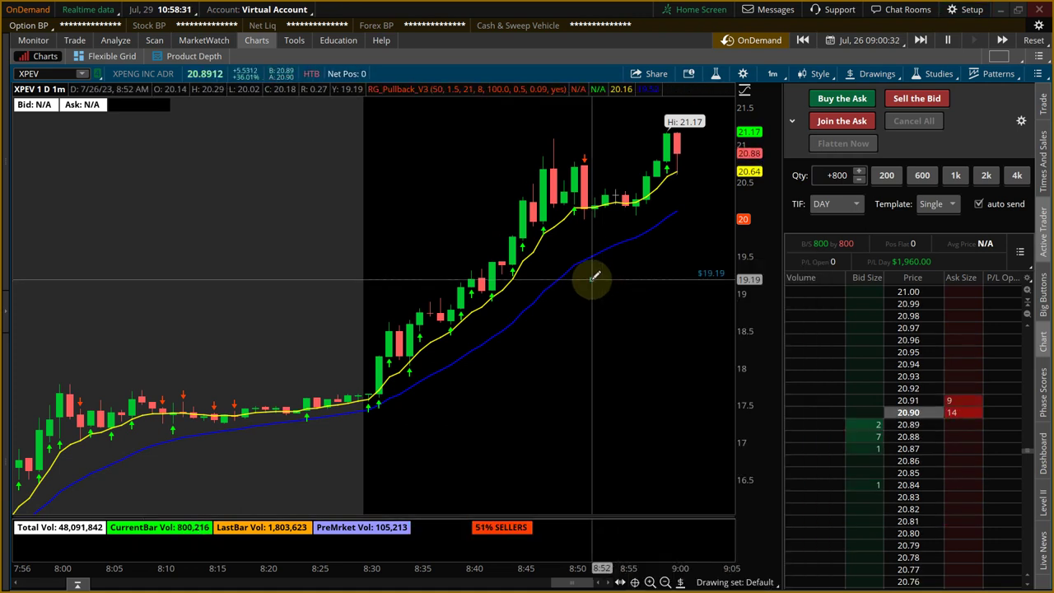